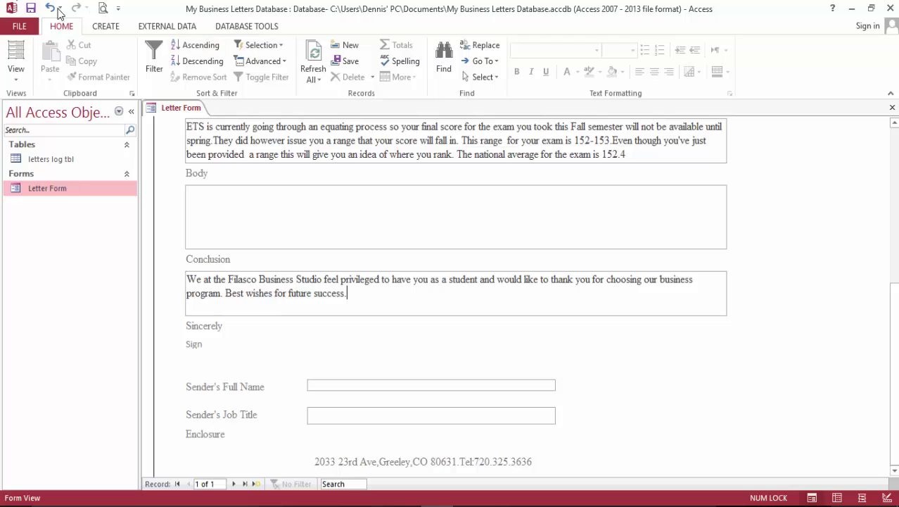
Save the letter record and switch the Letter Form to Design View.
left_click(30, 8)
left_click(17, 71)
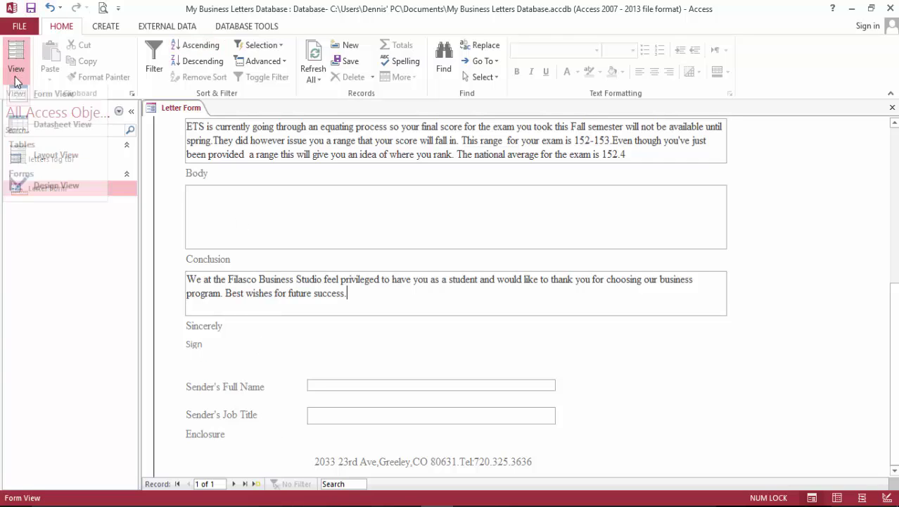
left_click(55, 190)
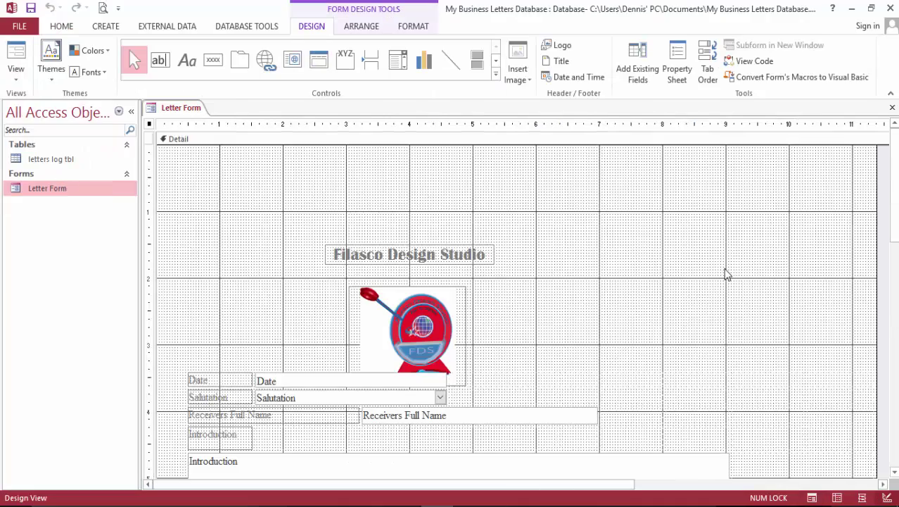
scroll(726, 273, "down", 15)
scroll(435, 229, "up", 3)
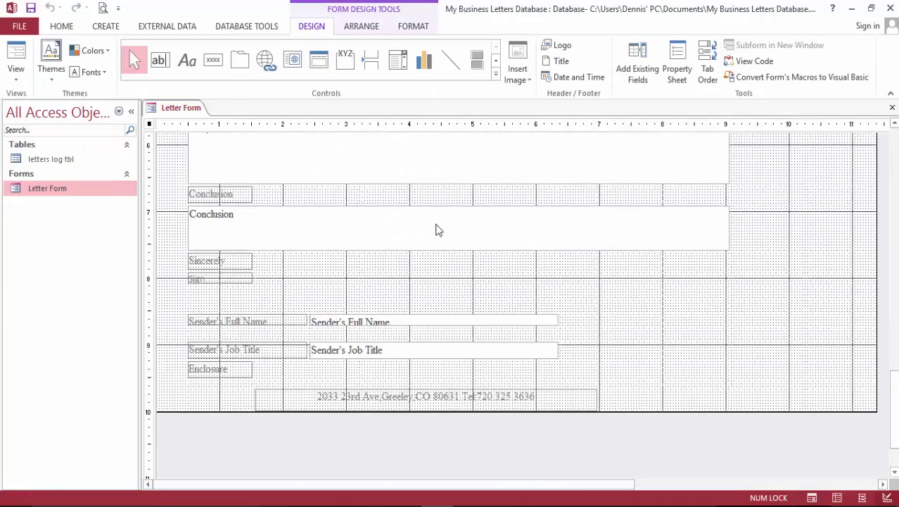
Drag the Sign attachment field from the field list onto the form below Sincerely.
left_click(637, 68)
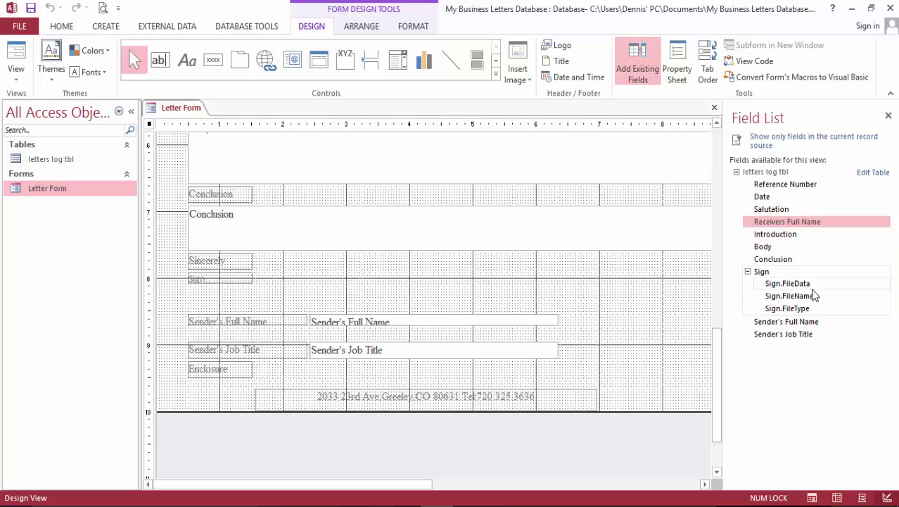
left_click(755, 271)
left_click(748, 272)
left_click_drag(760, 275, 214, 287)
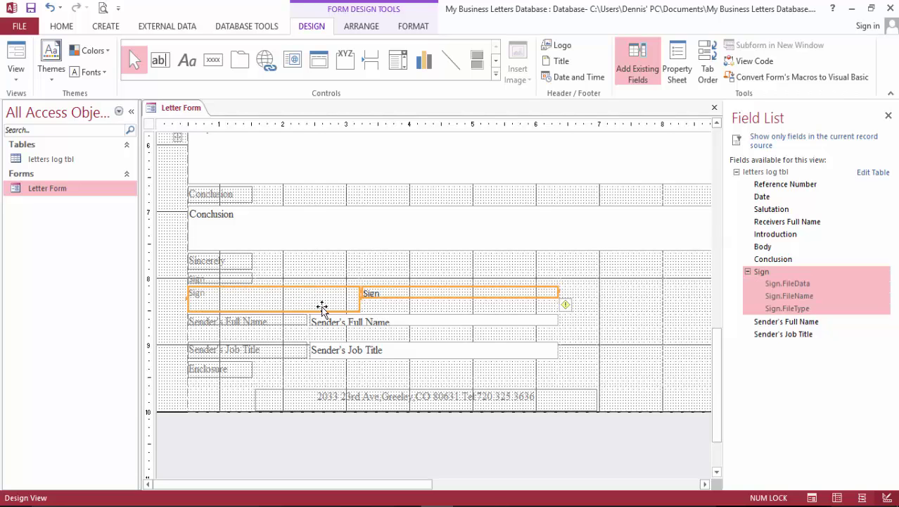
left_click(239, 279)
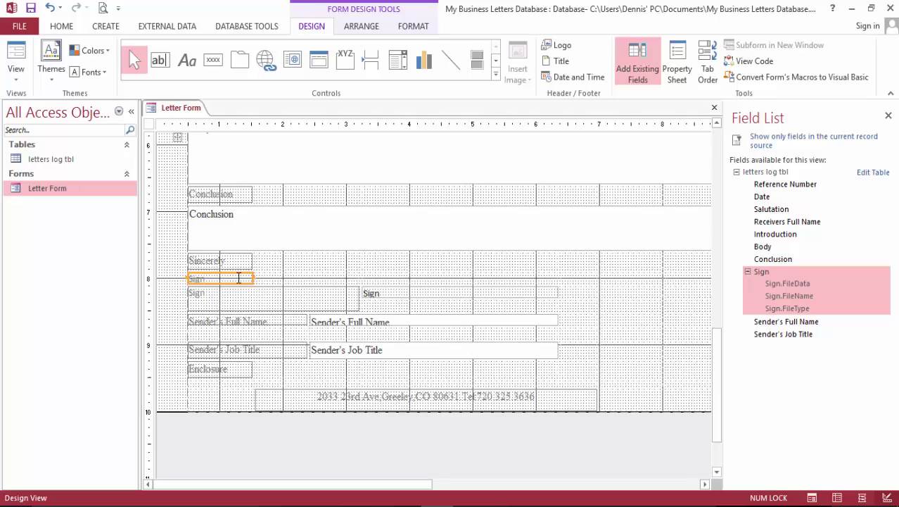
key("Delete")
left_click(231, 294)
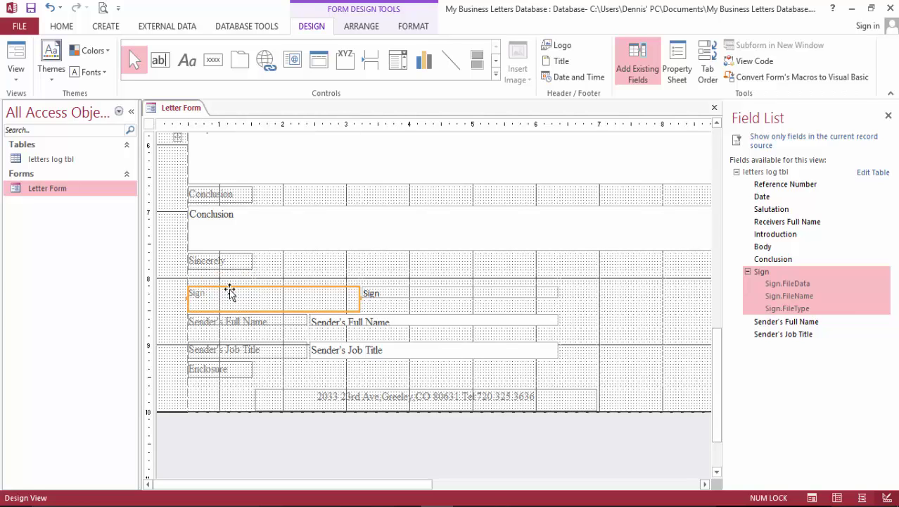
key("ctrl+z")
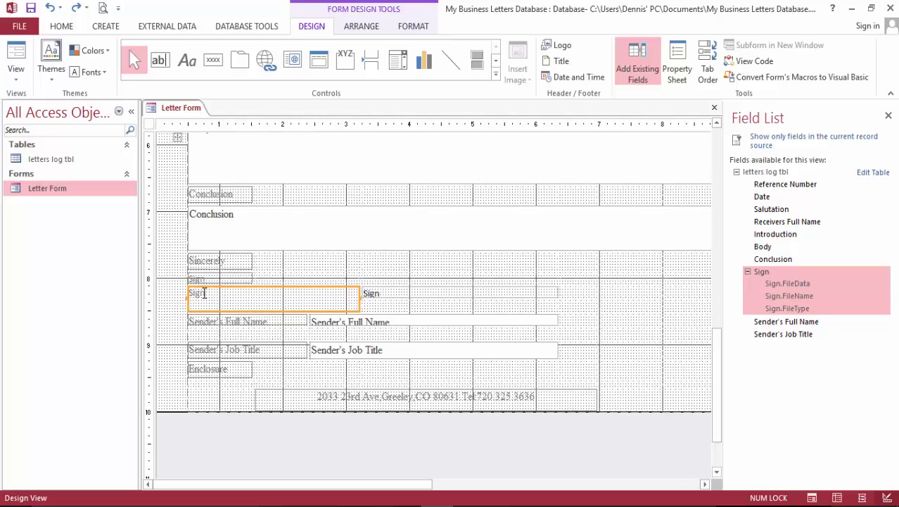
left_click_drag(371, 293, 264, 302)
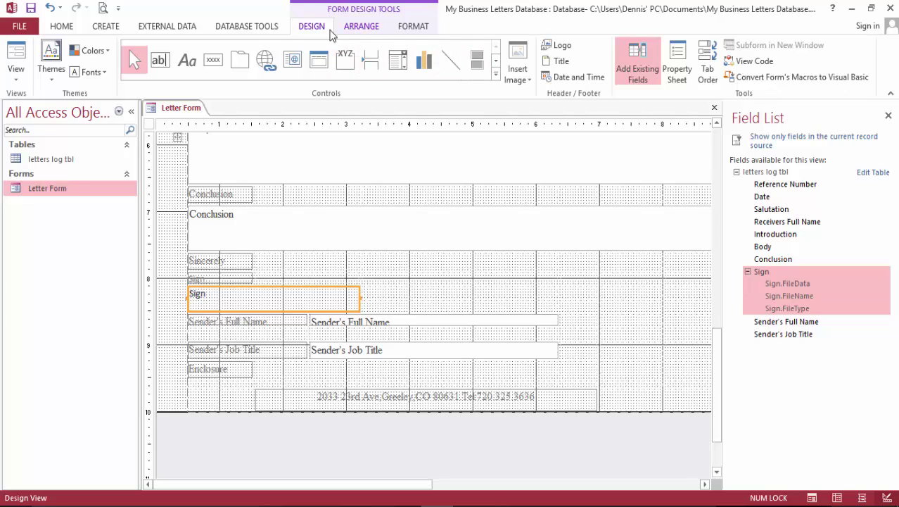
Split the Sign control horizontally twice to make it narrower.
left_click(360, 30)
left_click(412, 67)
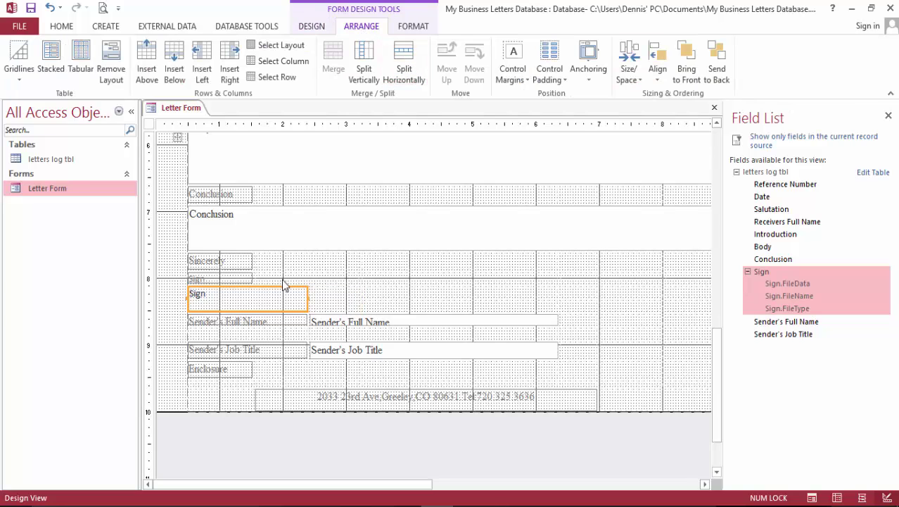
left_click(406, 56)
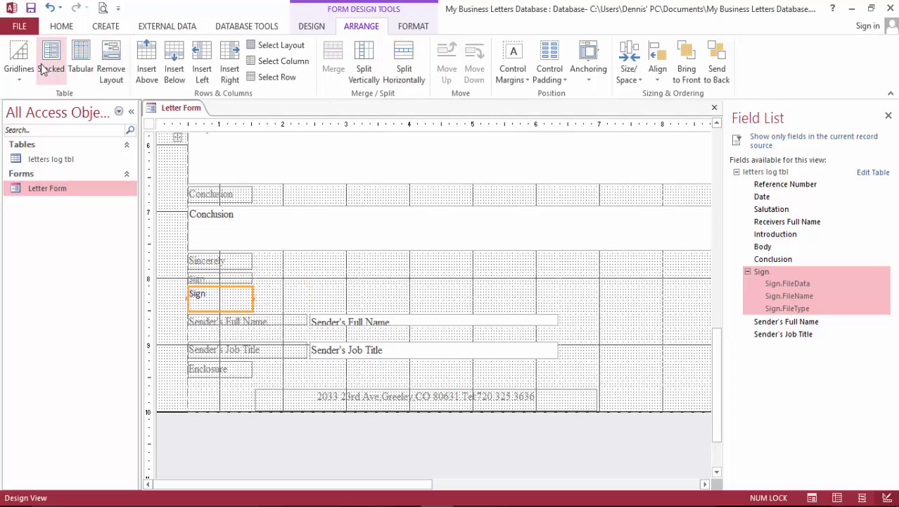
left_click(57, 26)
In Form View, attach the sign.PNG image to the Sign field under Sincerely.
left_click(16, 60)
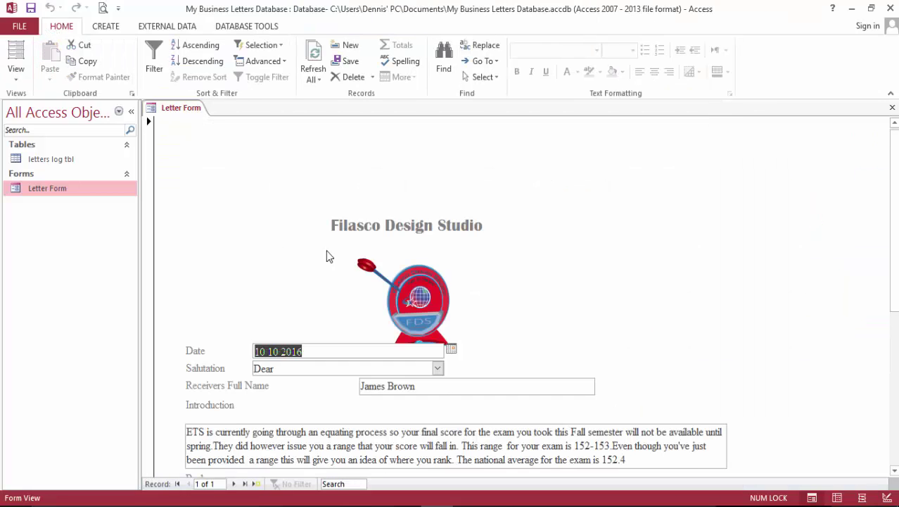
scroll(522, 282, "down", 5)
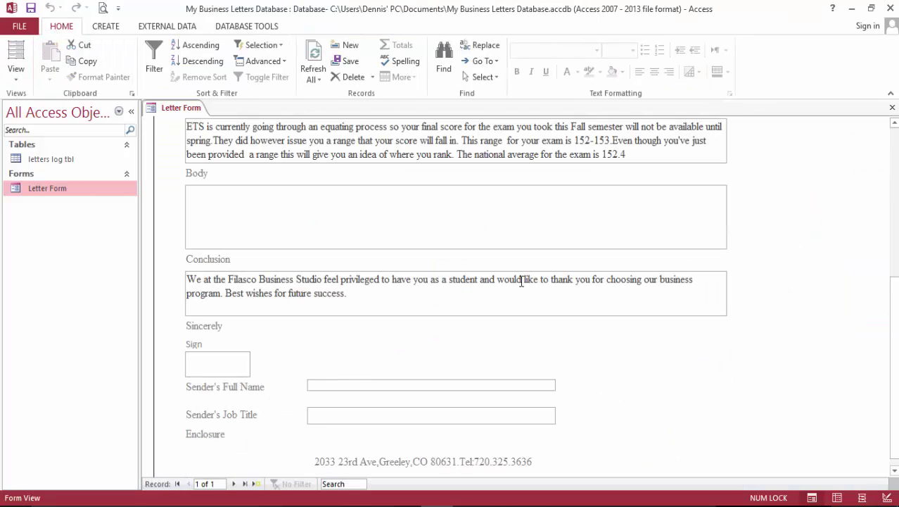
left_click(209, 361)
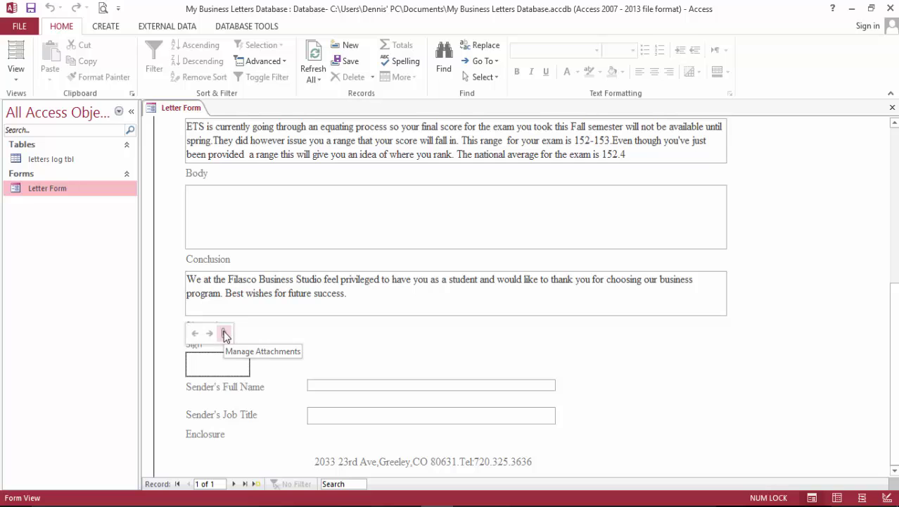
left_click(224, 333)
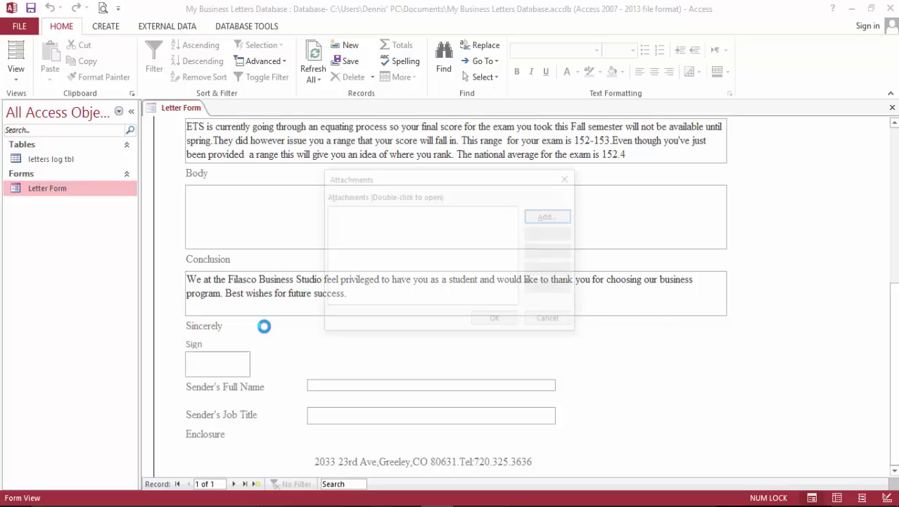
left_click(559, 216)
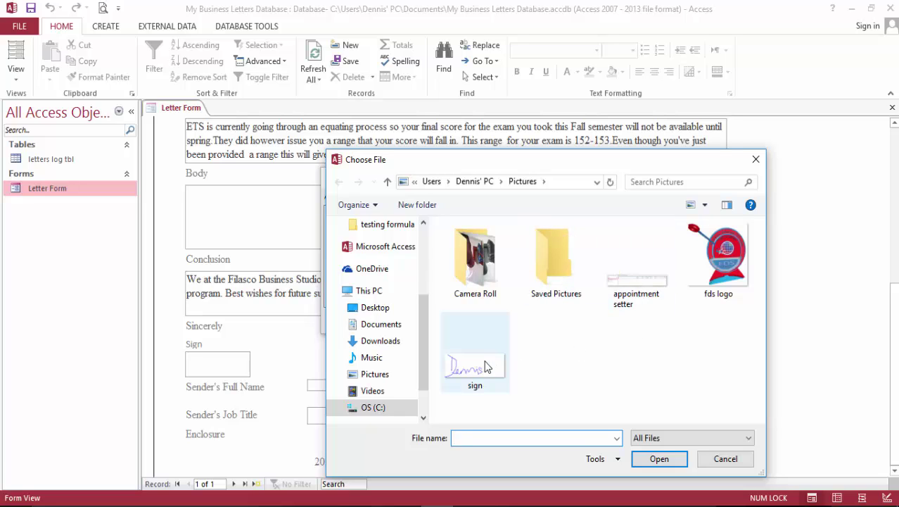
left_click(488, 366)
left_click(659, 459)
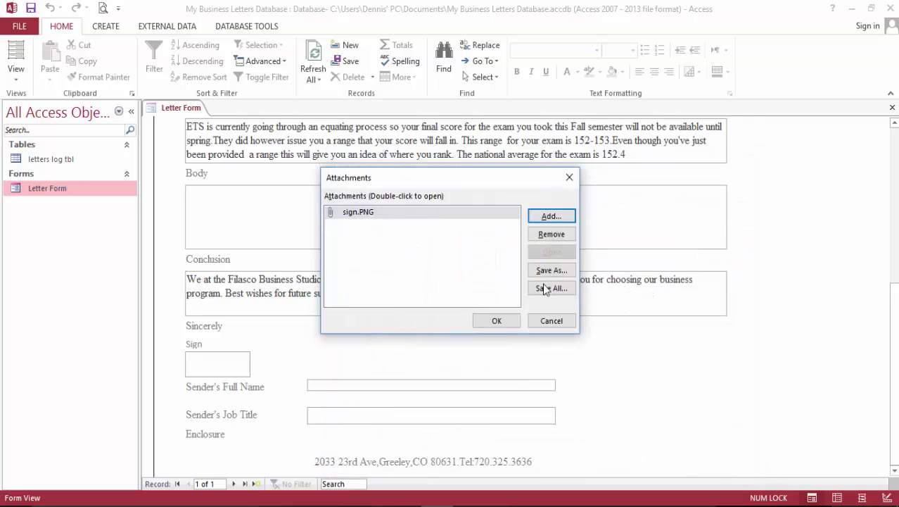
left_click(496, 321)
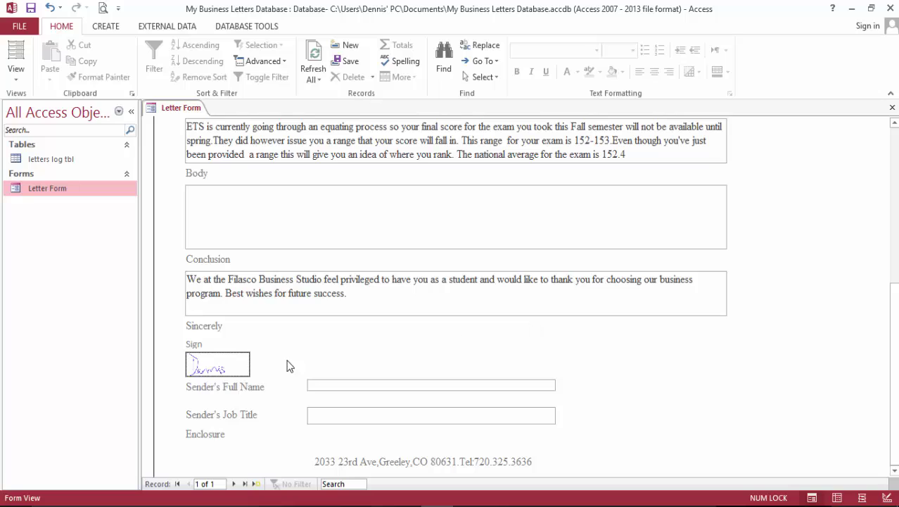
left_click(321, 387)
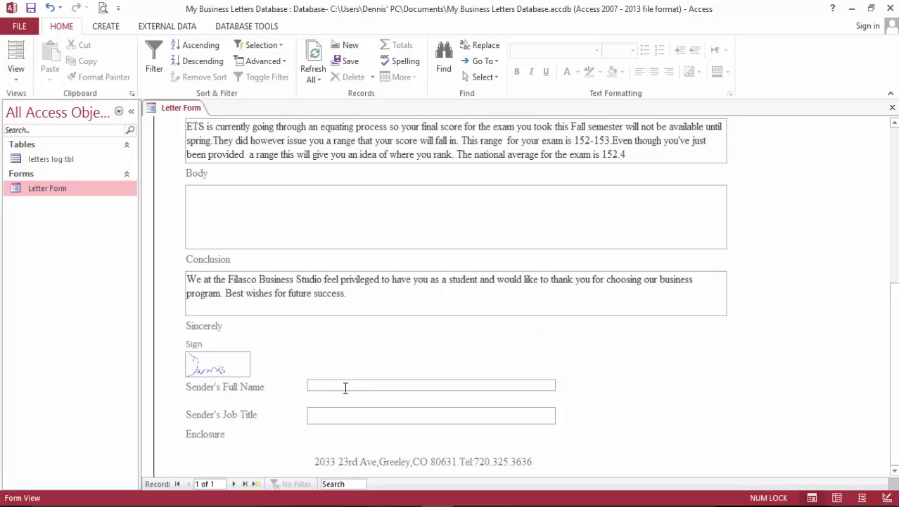
Enter the sender's full name and the job title Dean, then save the record.
type("SennDea")
left_click(30, 9)
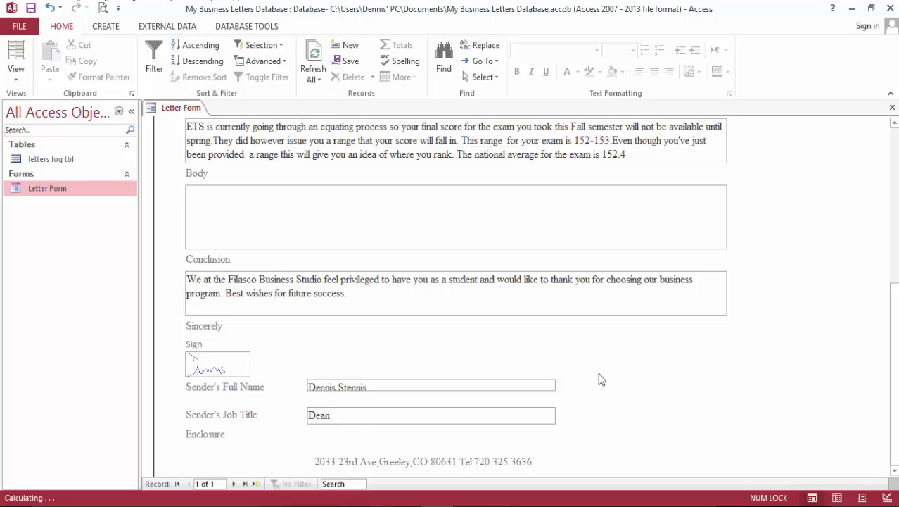
scroll(568, 336, "up", 5)
scroll(306, 355, "down", 2)
left_click(256, 338)
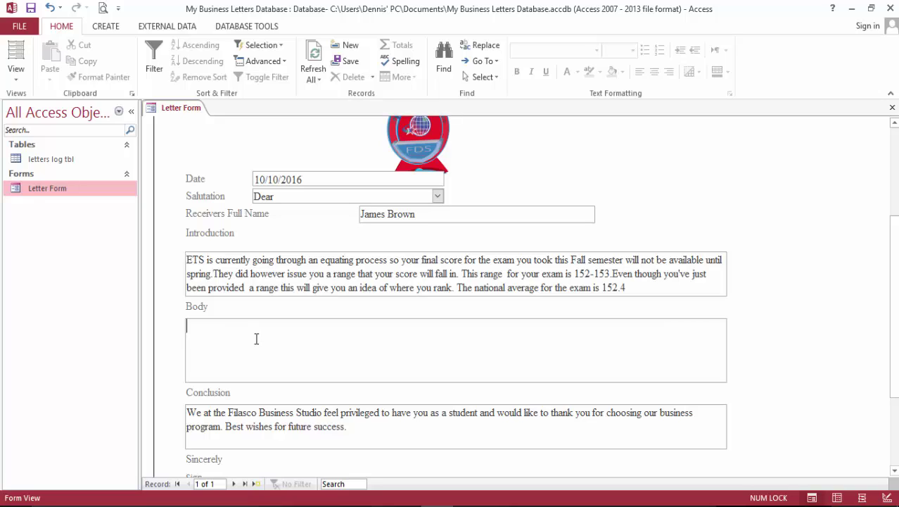
Write the Body thanking the student and explaining results go to college committees for review, then save.
type("Thank ")
type("your")
type(" fo")
type("r your")
type(" efforts")
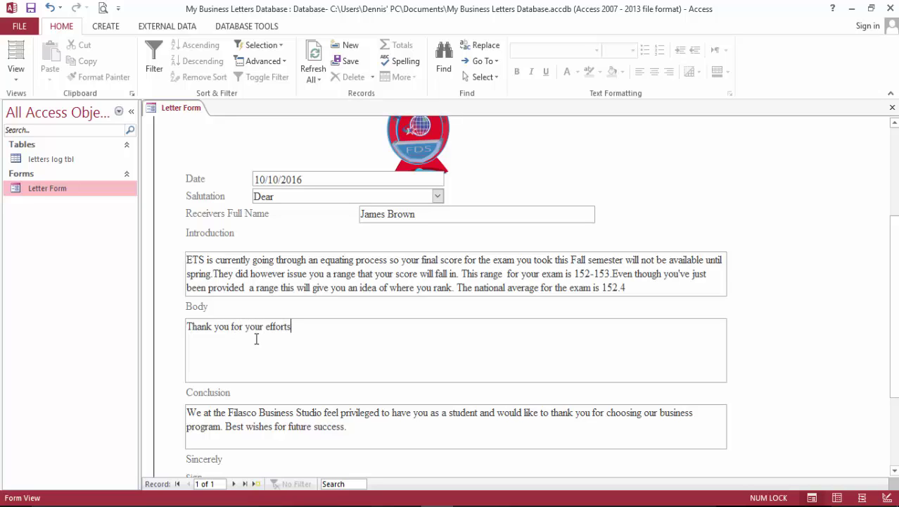
type(" .The overall results ar")
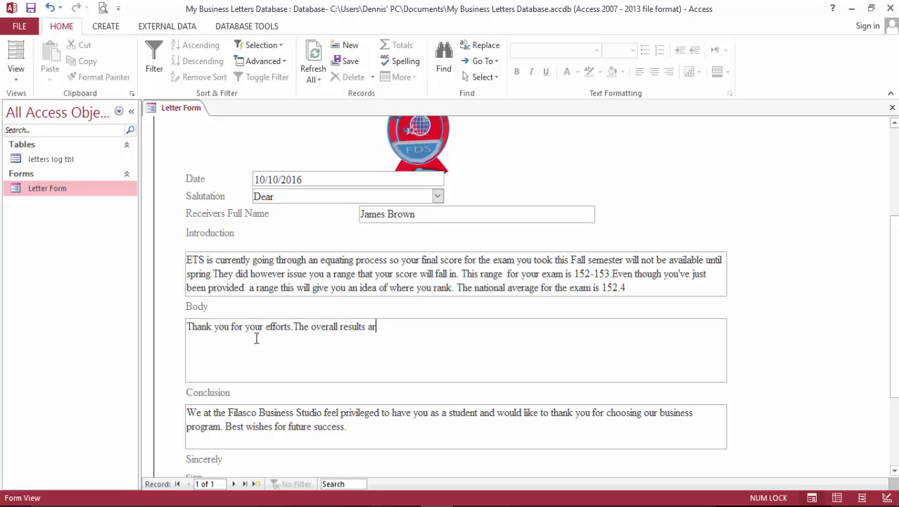
type("e sent to various  colle")
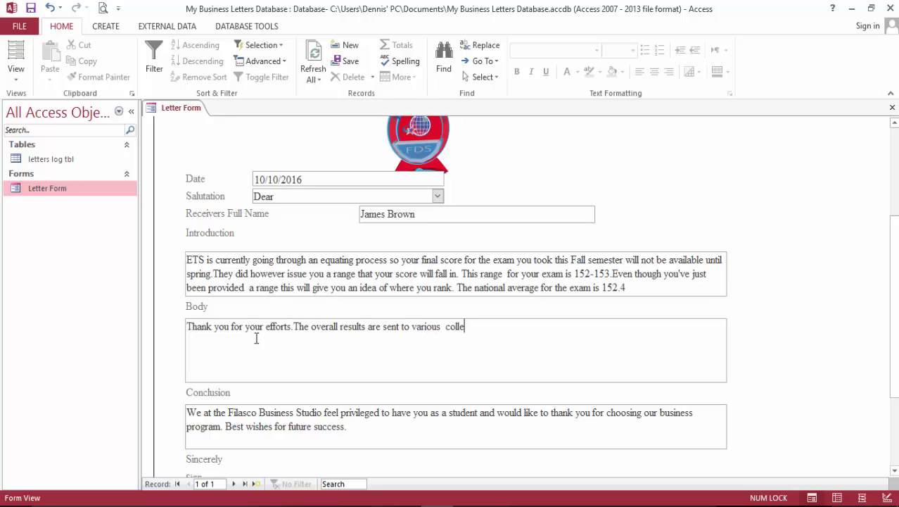
type("ge conmmittees to re")
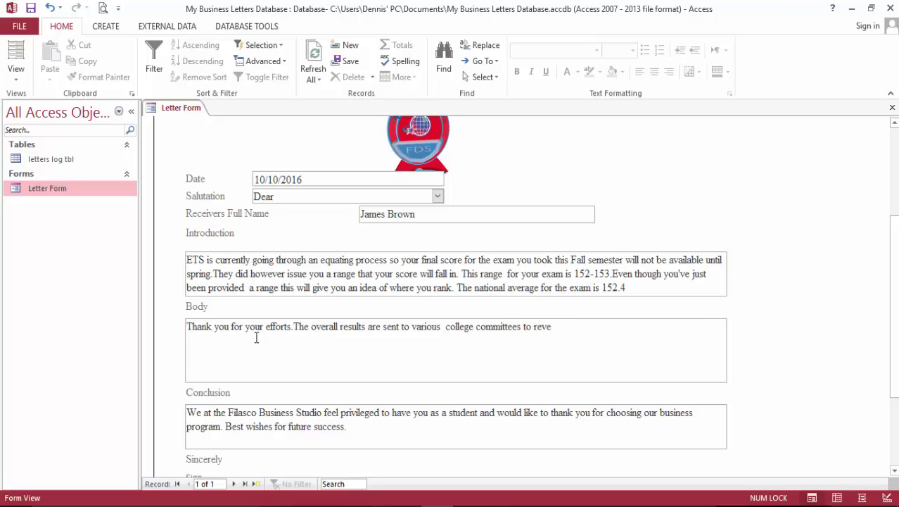
type("view as part of our ")
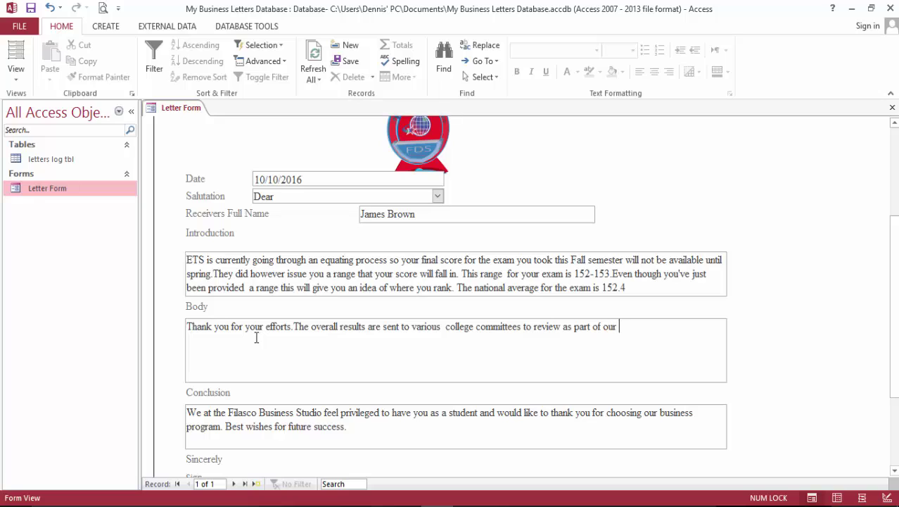
type("continuous impo")
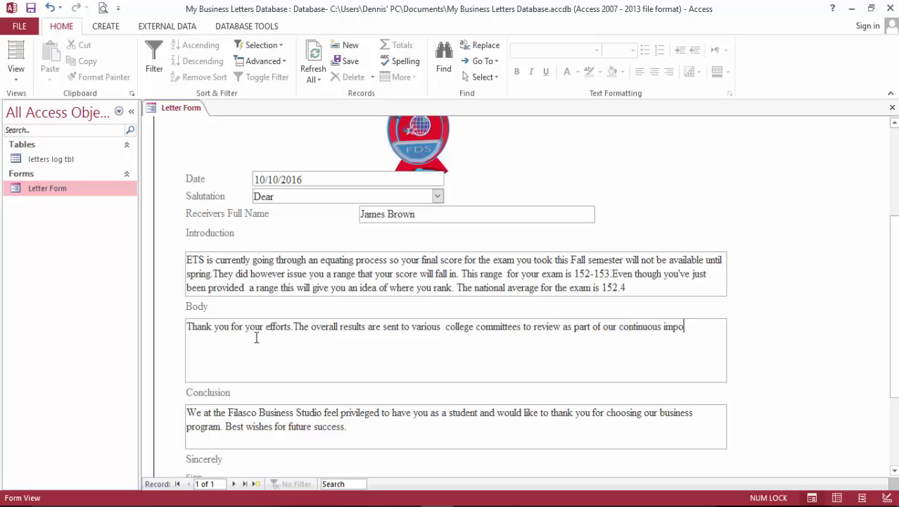
type("ovement efforts")
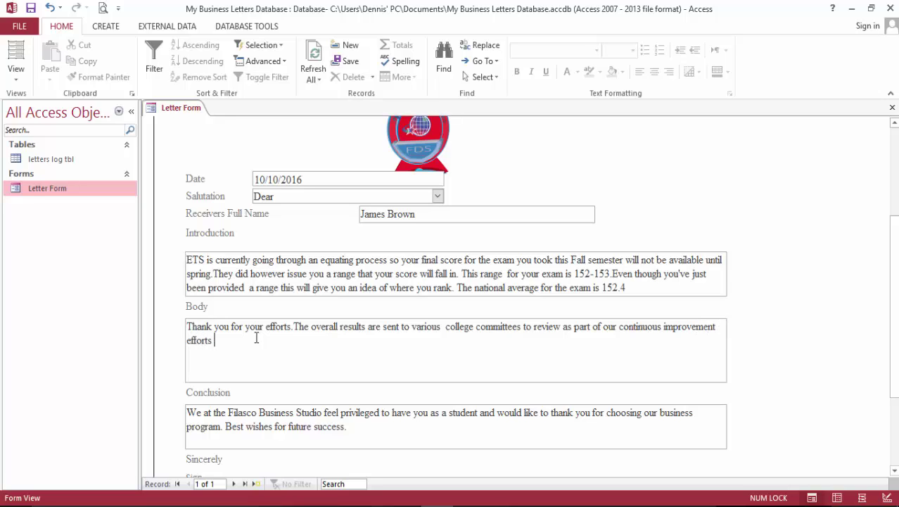
type(" regarding our curriculum.")
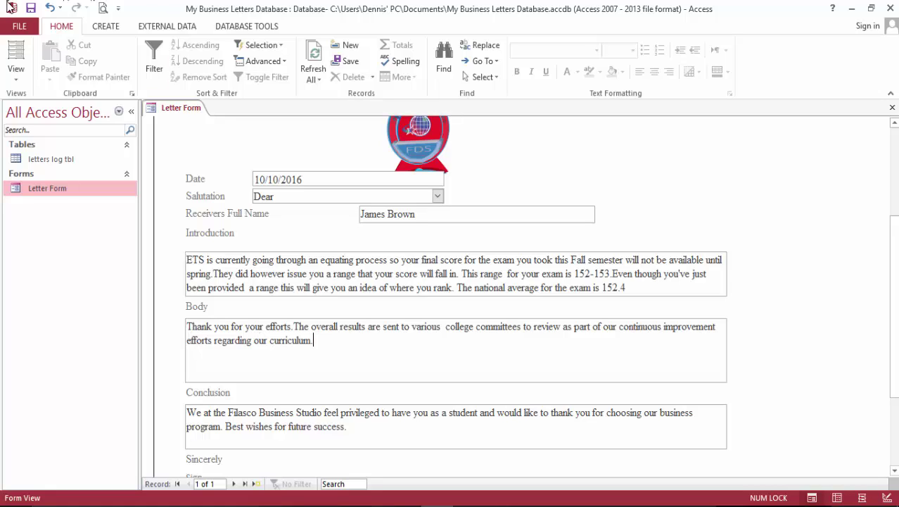
left_click(31, 9)
Check the letter as a full-size one-page print preview, then close the preview.
scroll(310, 197, "down", 2)
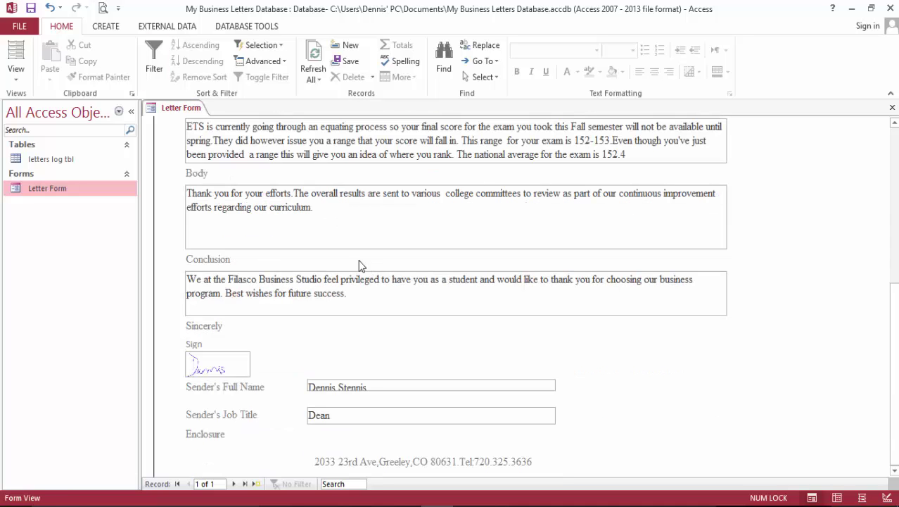
left_click(103, 8)
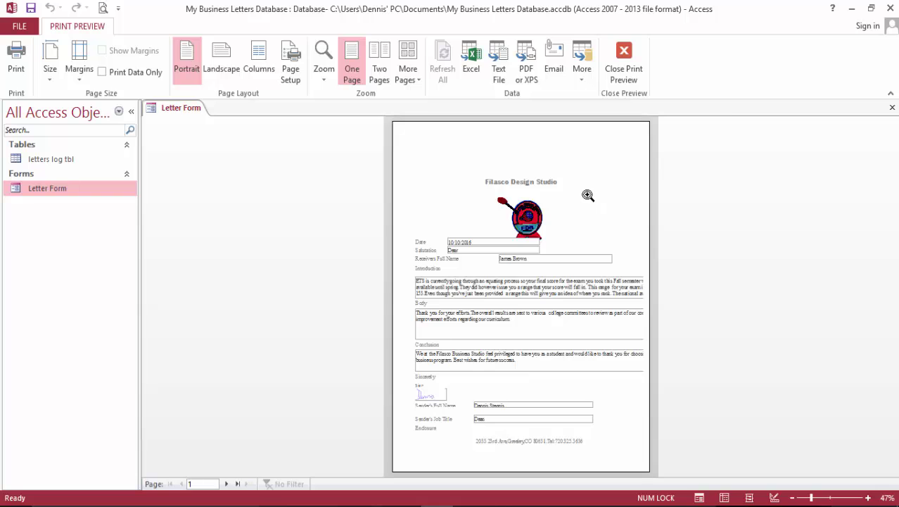
left_click(588, 195)
left_click(621, 55)
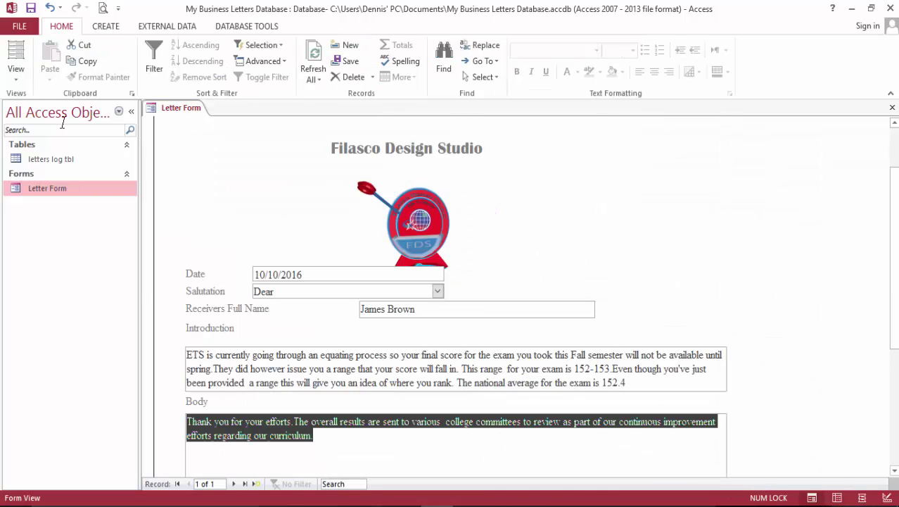
In Layout View, split the Receivers Full Name label cell horizontally twice.
left_click(23, 58)
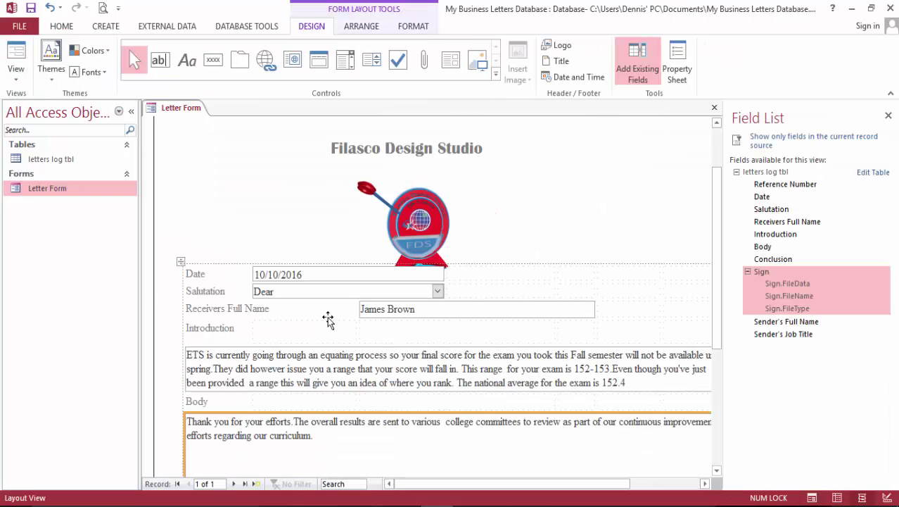
left_click(308, 310)
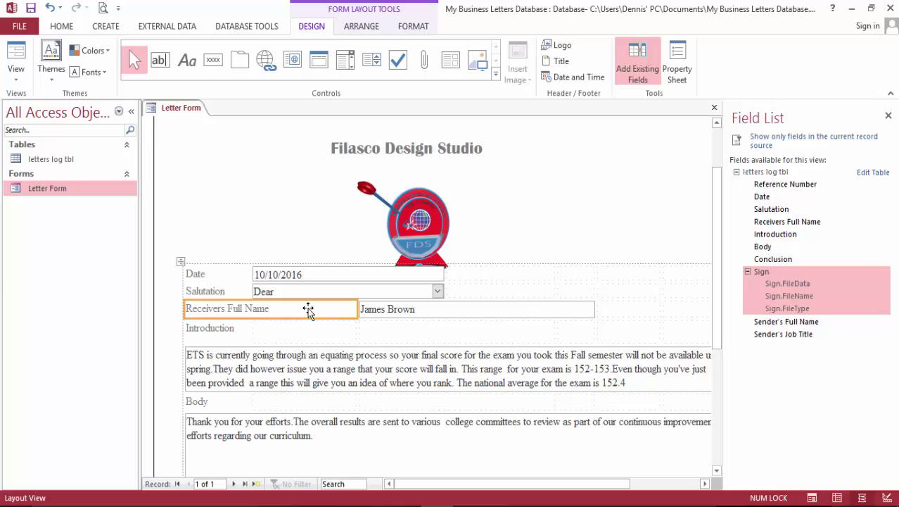
left_click(361, 29)
left_click(382, 62)
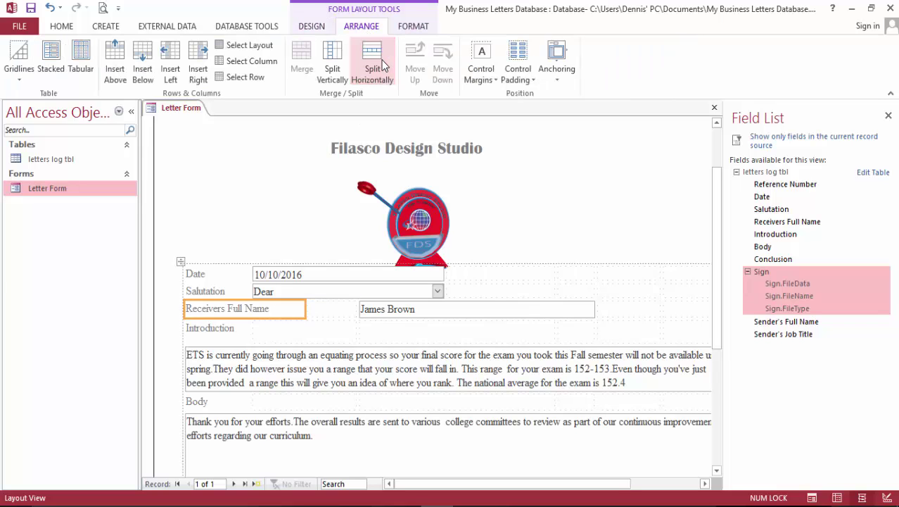
left_click(382, 62)
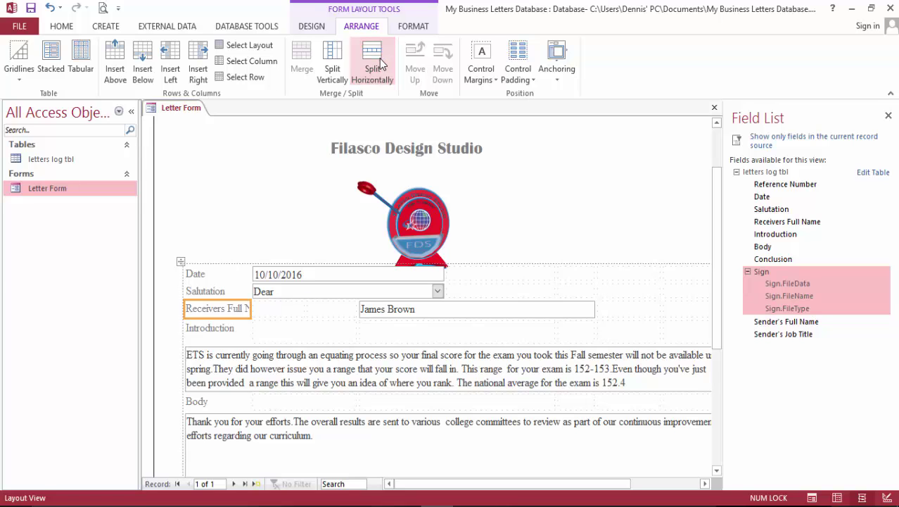
left_click(342, 148)
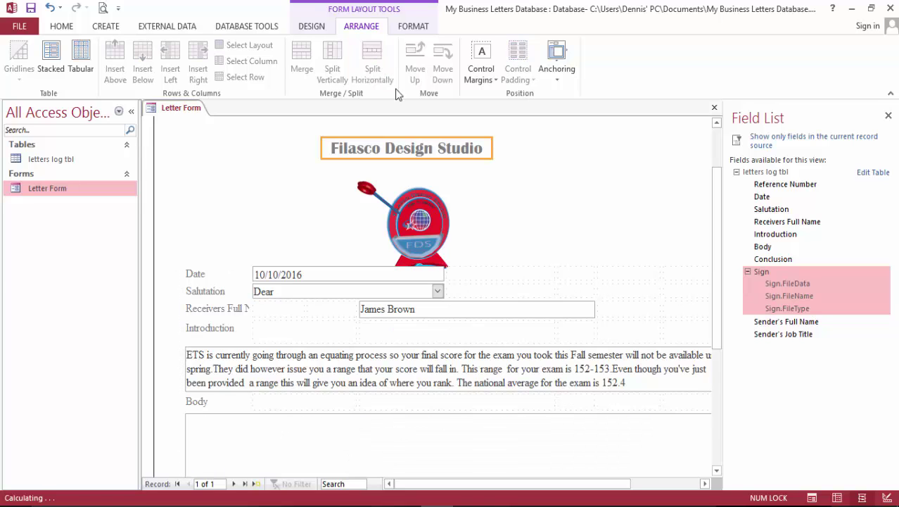
left_click(280, 309)
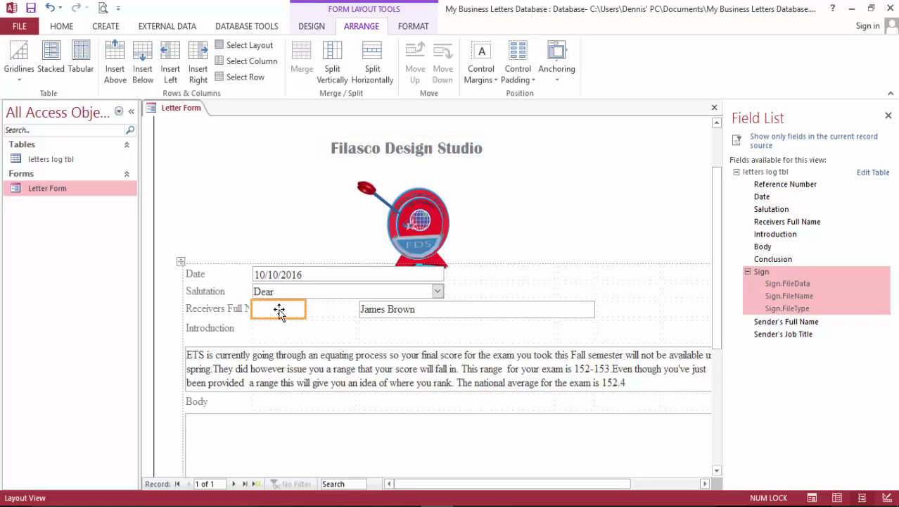
left_click(237, 309, "shift")
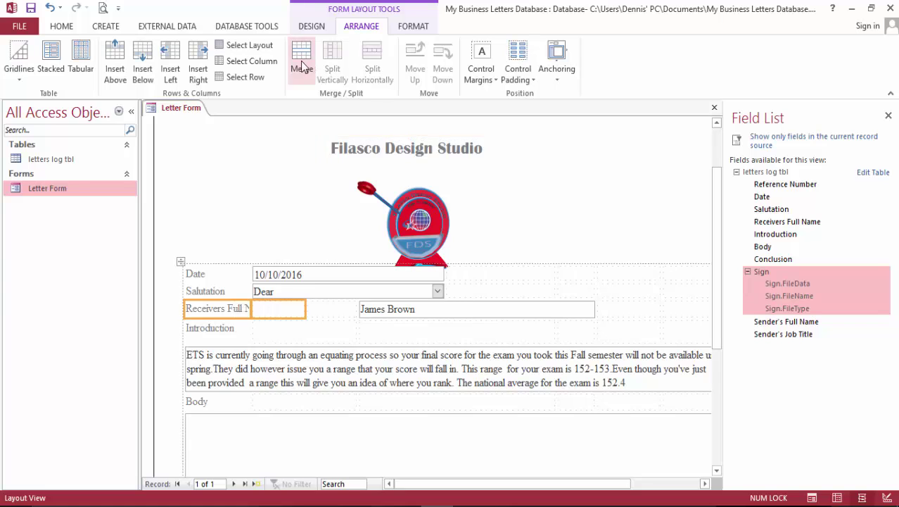
left_click(300, 65)
left_click(328, 309)
left_click(374, 310, "shift")
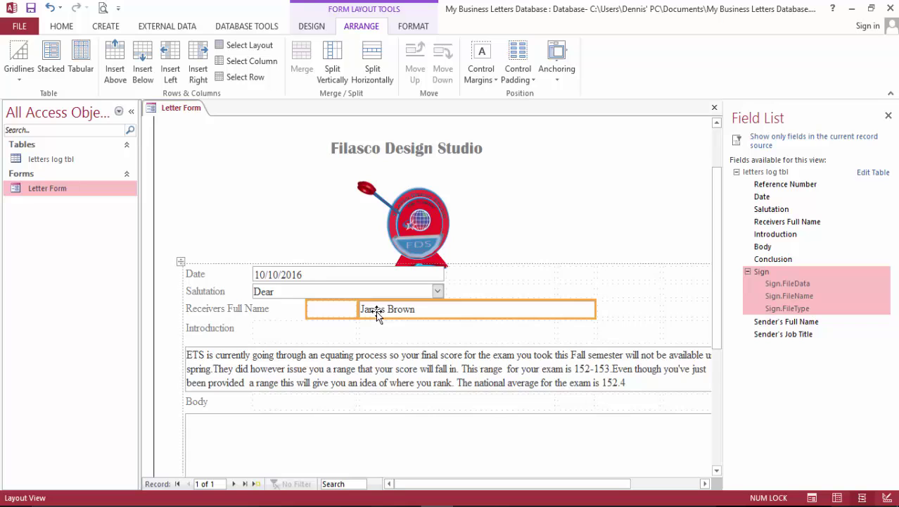
left_click(301, 66)
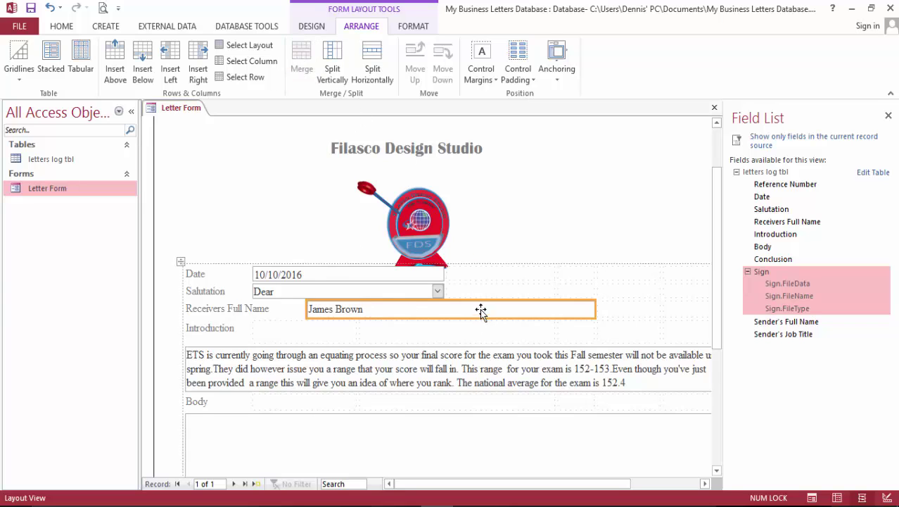
left_click(372, 68)
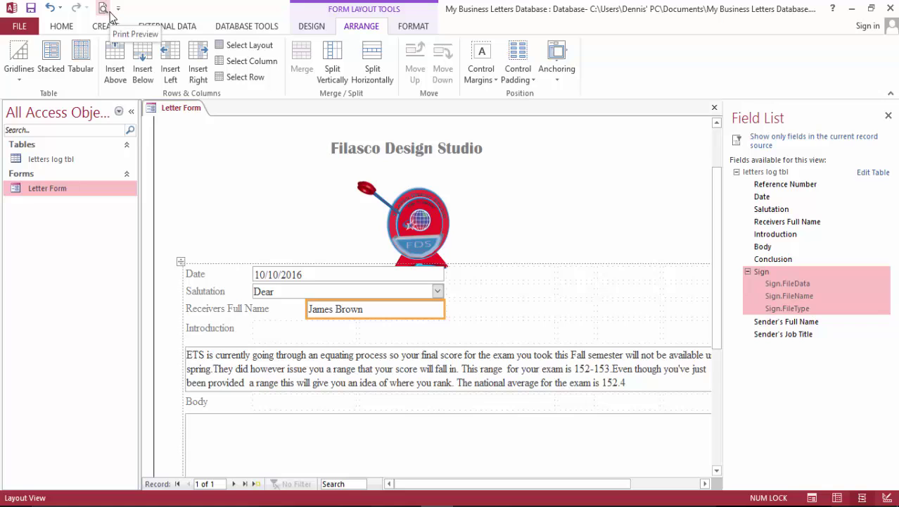
Close the Letter Form from its tab's shortcut menu.
right_click(197, 116)
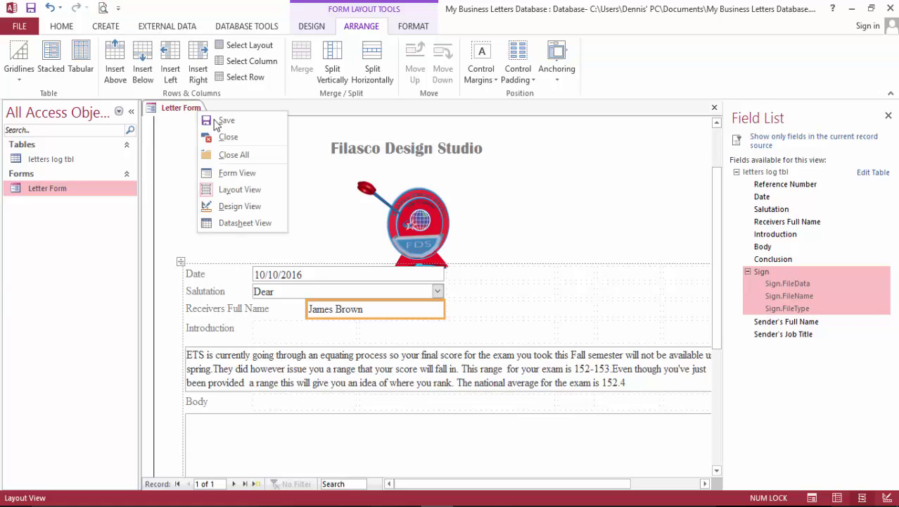
left_click(232, 138)
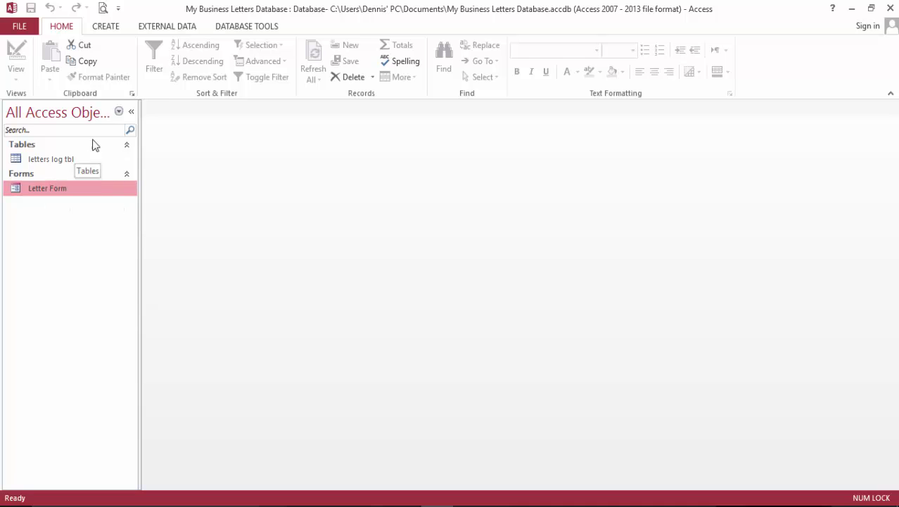
left_click(113, 27)
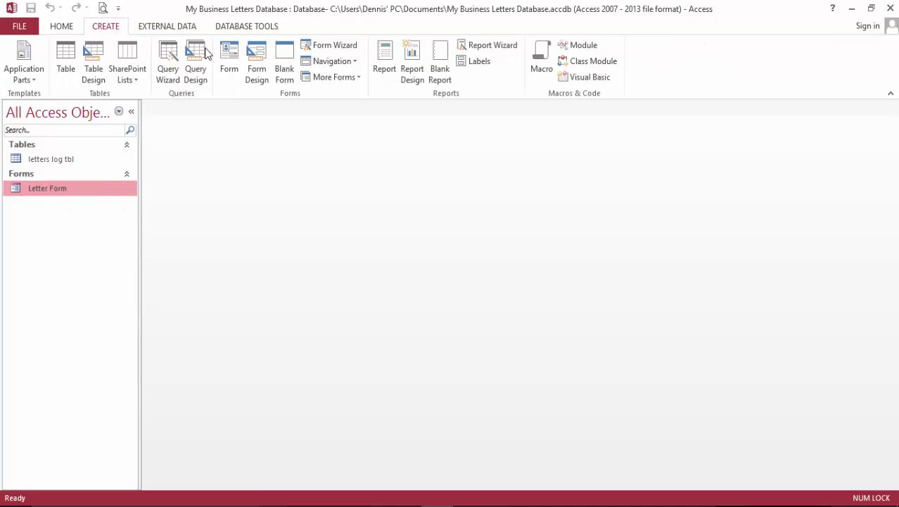
Start a blank Report Design with a widened grid and open the Letter Form in Layout View.
left_click(412, 56)
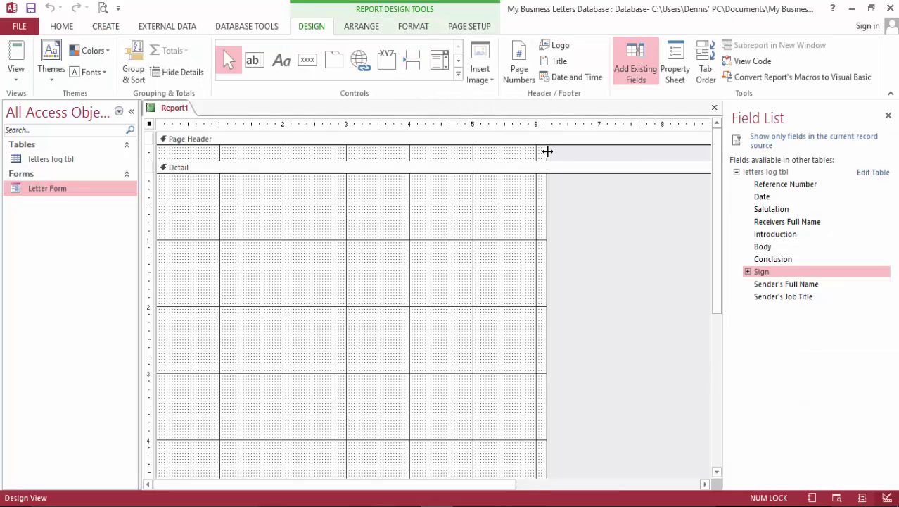
left_click_drag(549, 185, 700, 211)
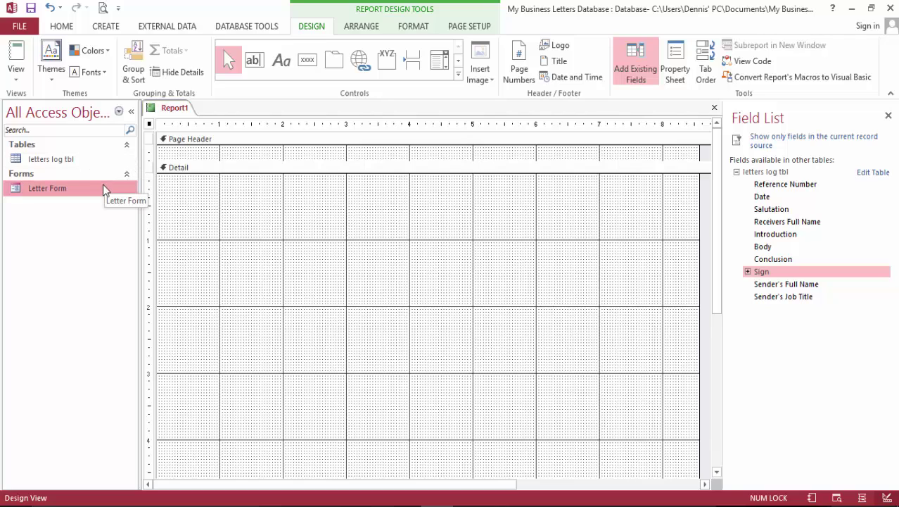
double_click(67, 187)
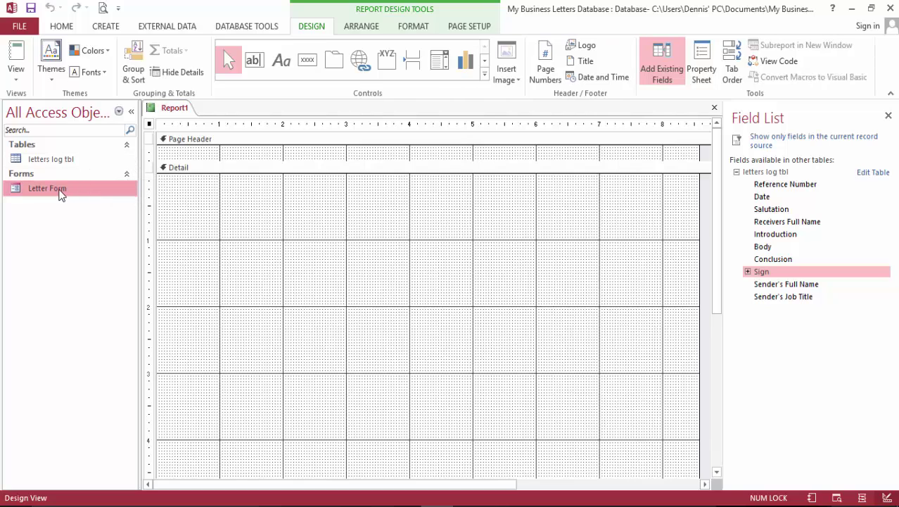
left_click(16, 56)
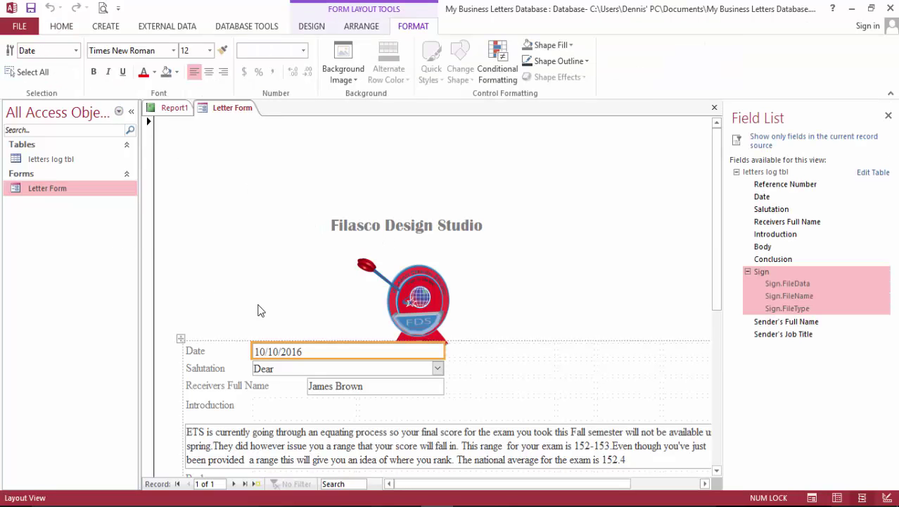
Copy the Filasco Design Studio title from the Letter Form and return to Report1.
left_click(410, 232)
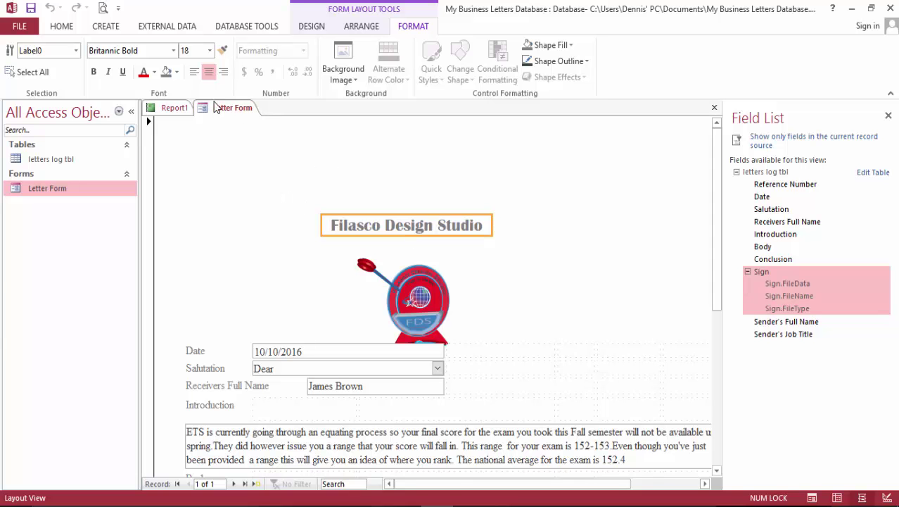
left_click(173, 109)
left_click(347, 194)
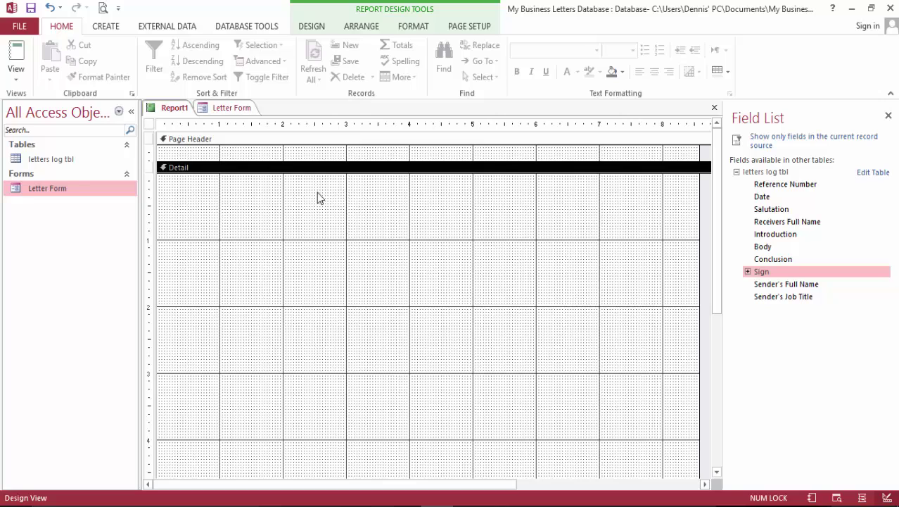
right_click(290, 197)
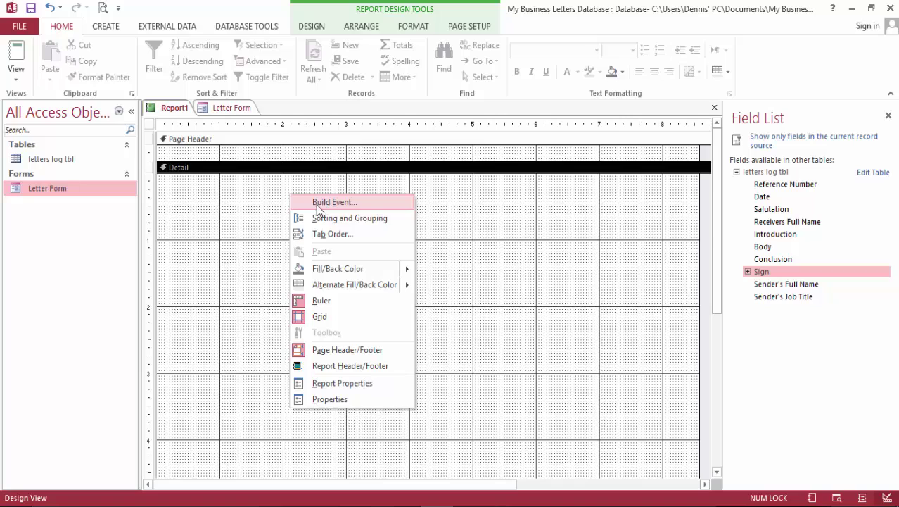
left_click(250, 232)
double_click(64, 187)
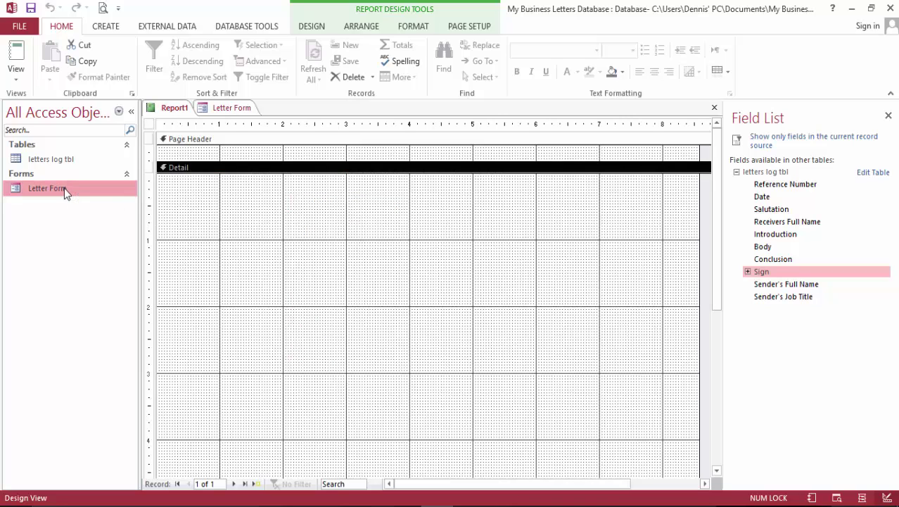
right_click(420, 226)
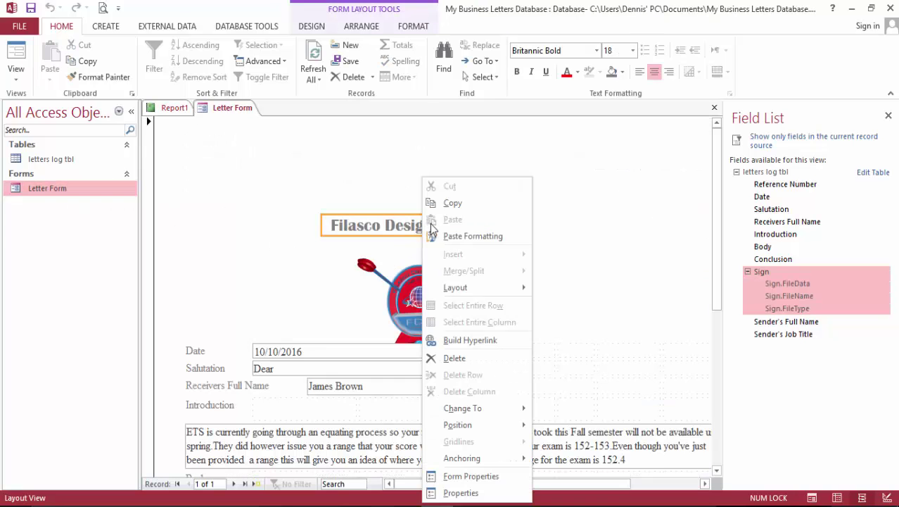
left_click(452, 202)
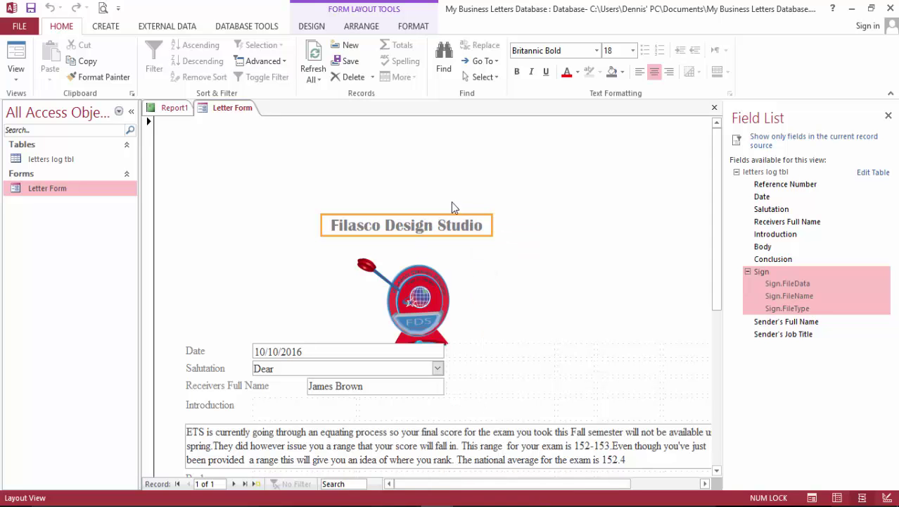
left_click(170, 109)
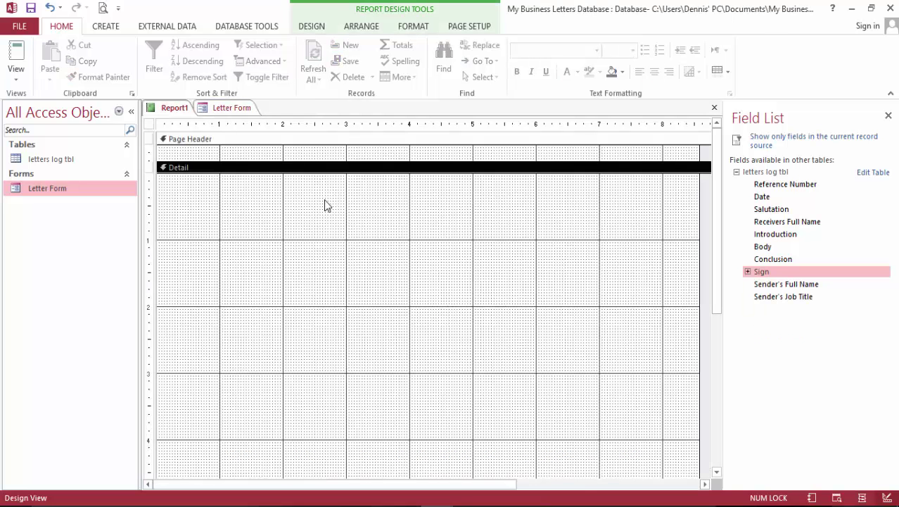
right_click(325, 205)
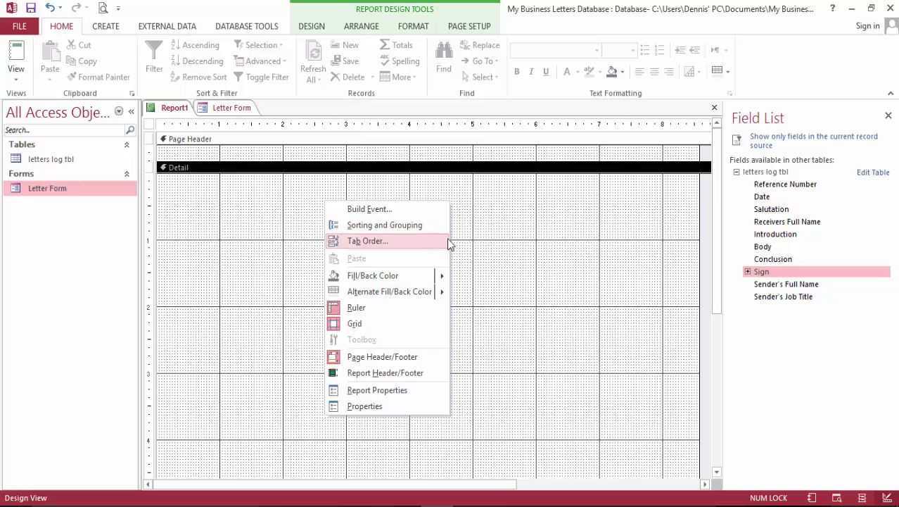
left_click(487, 238)
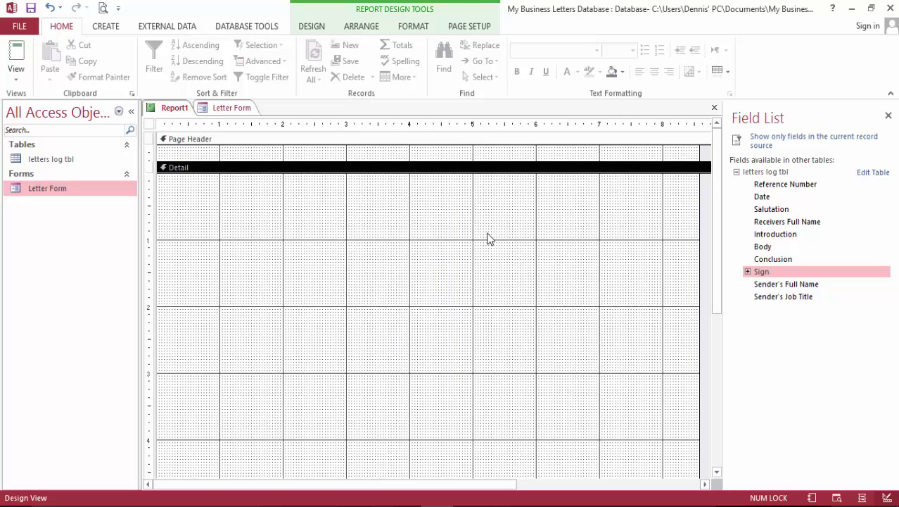
Add a Filasco Design Studio label to the report's Detail section and widen it.
left_click(312, 26)
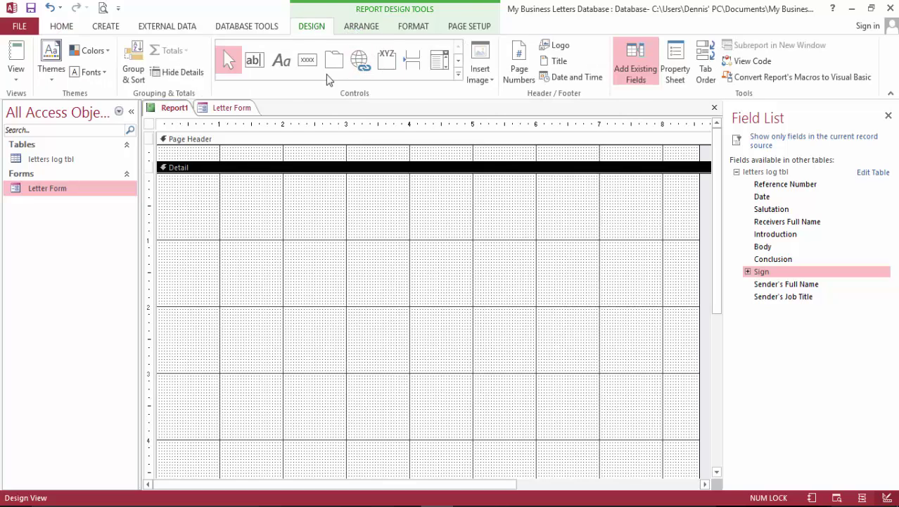
left_click(281, 60)
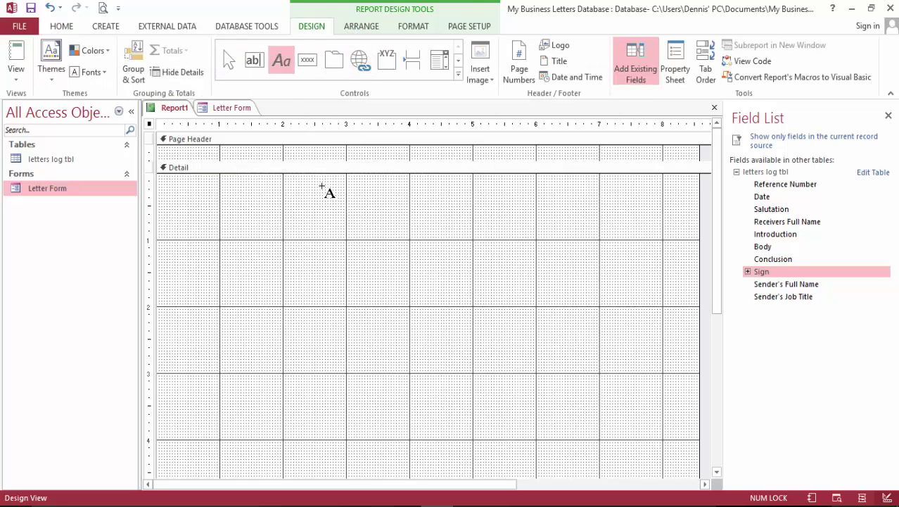
left_click(325, 186)
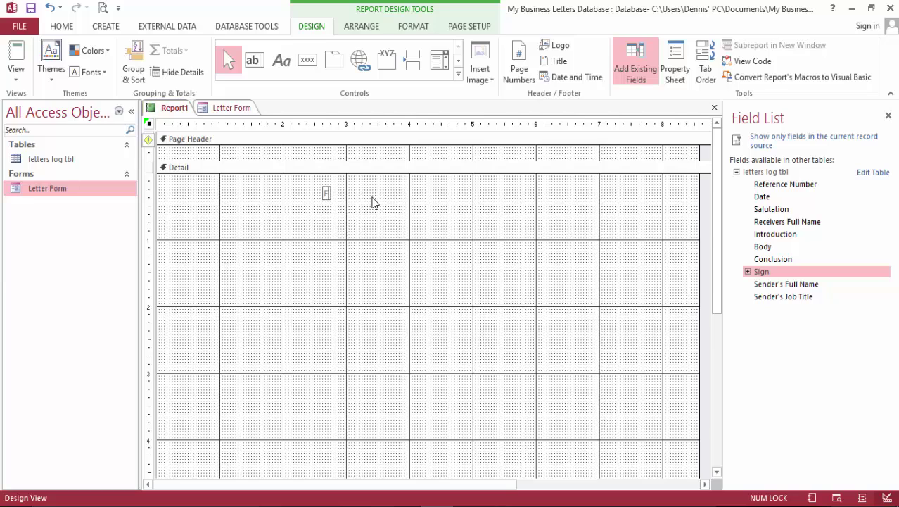
type("Filasco")
type(" Desing")
type("gn")
type(" Studio")
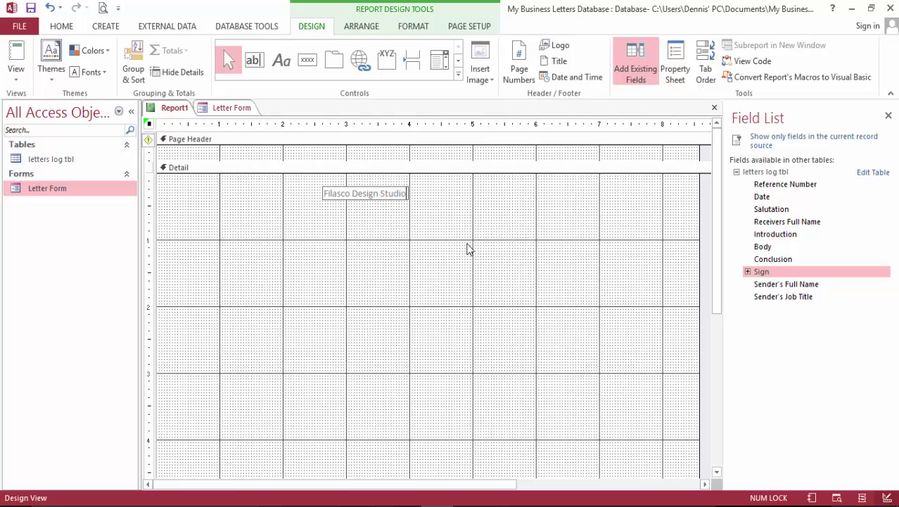
left_click(468, 249)
left_click(386, 201)
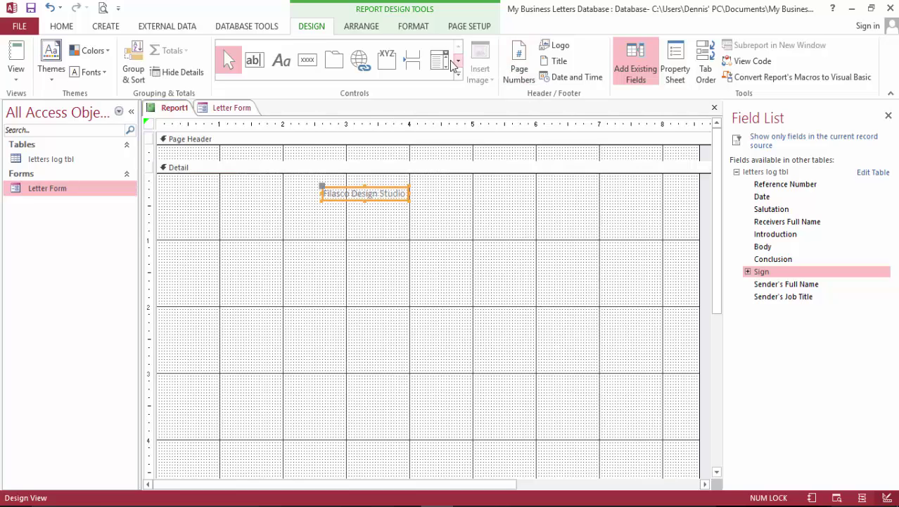
left_click_drag(413, 195, 501, 194)
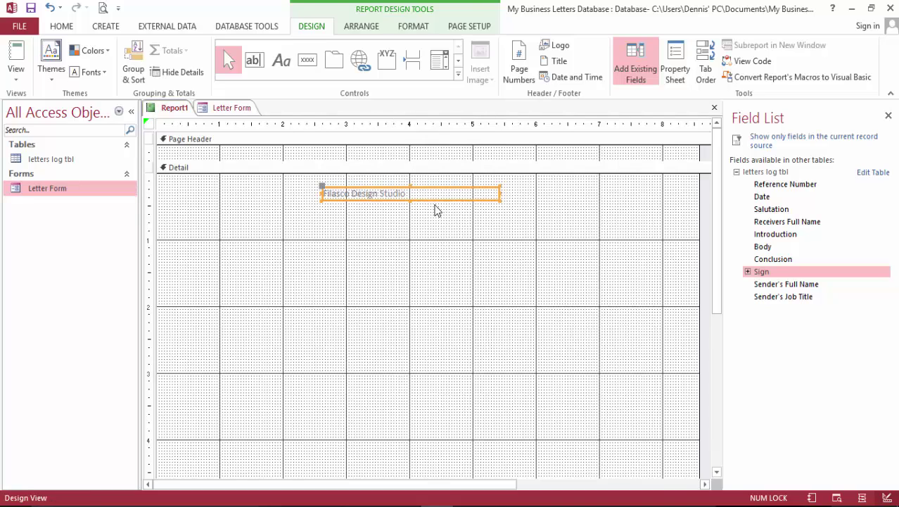
Centre the title and set it to Berlin Sans FB Demi at size 20.
left_click(64, 29)
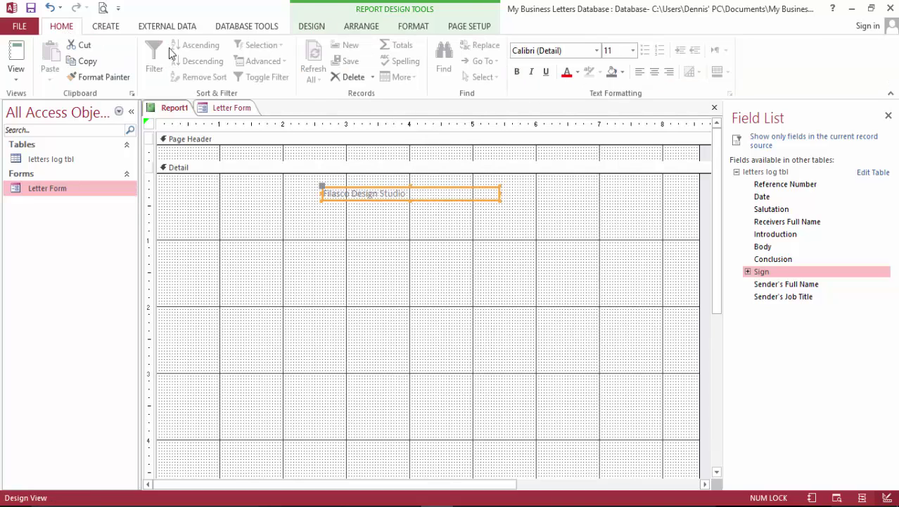
left_click(653, 72)
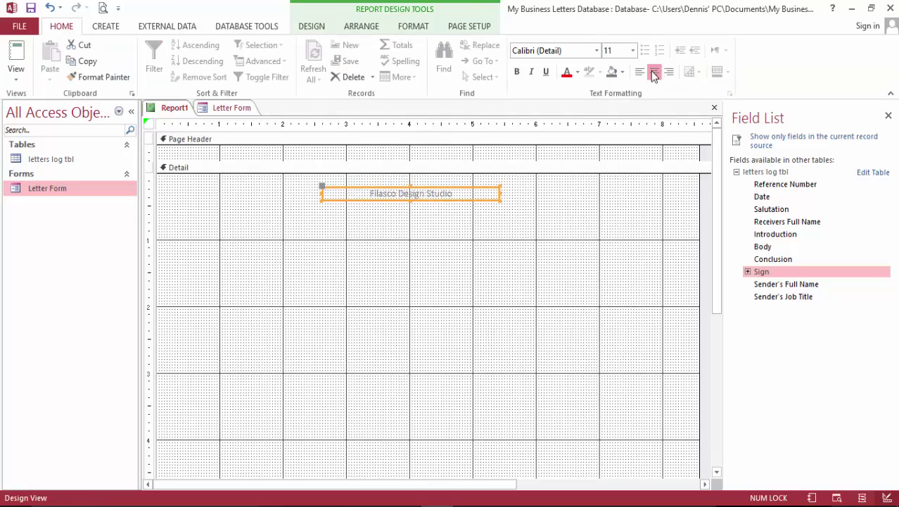
left_click(596, 50)
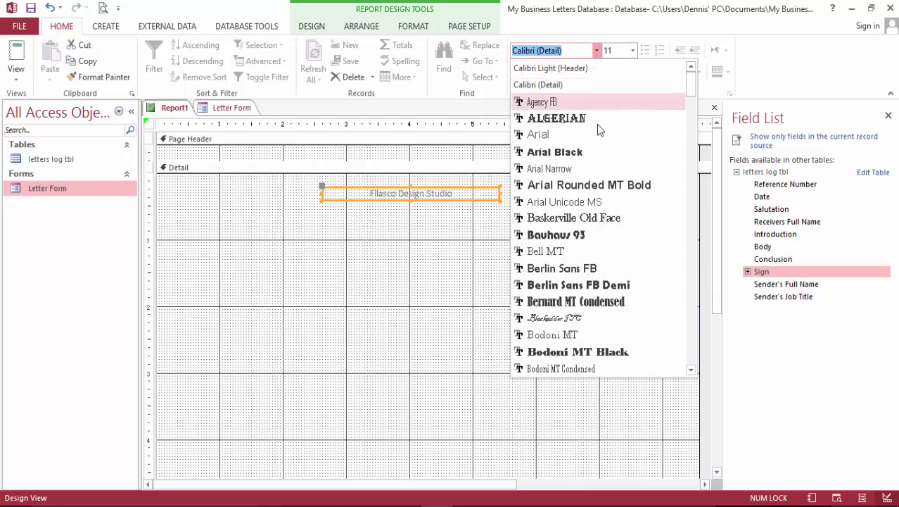
left_click(610, 286)
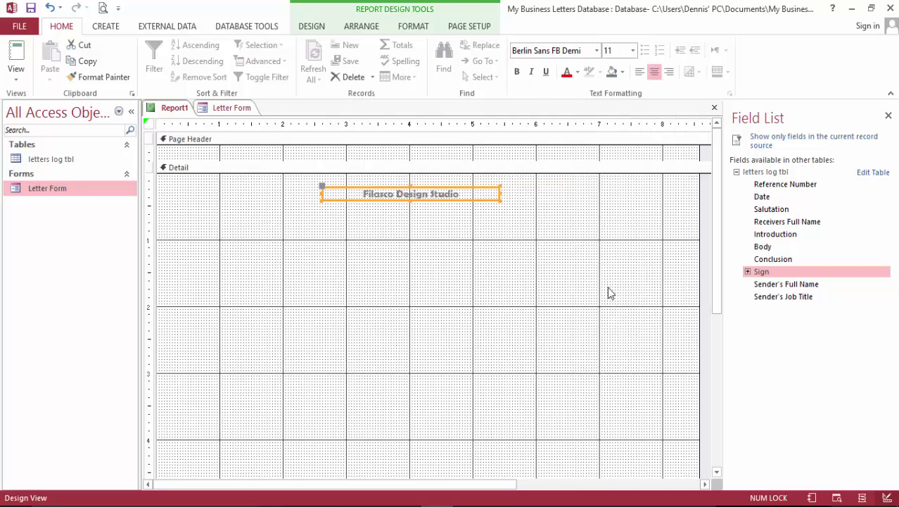
left_click(633, 50)
left_click(625, 175)
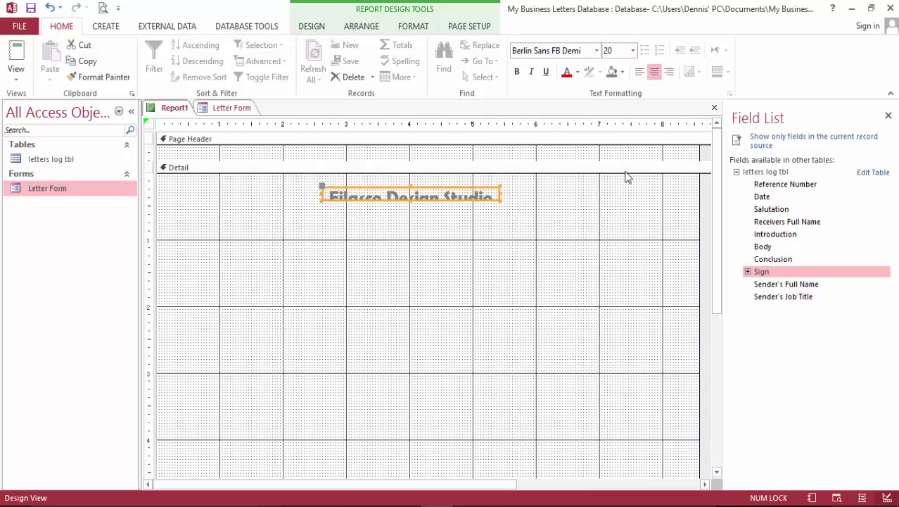
Make the title label taller to fit the larger text.
left_click(412, 209)
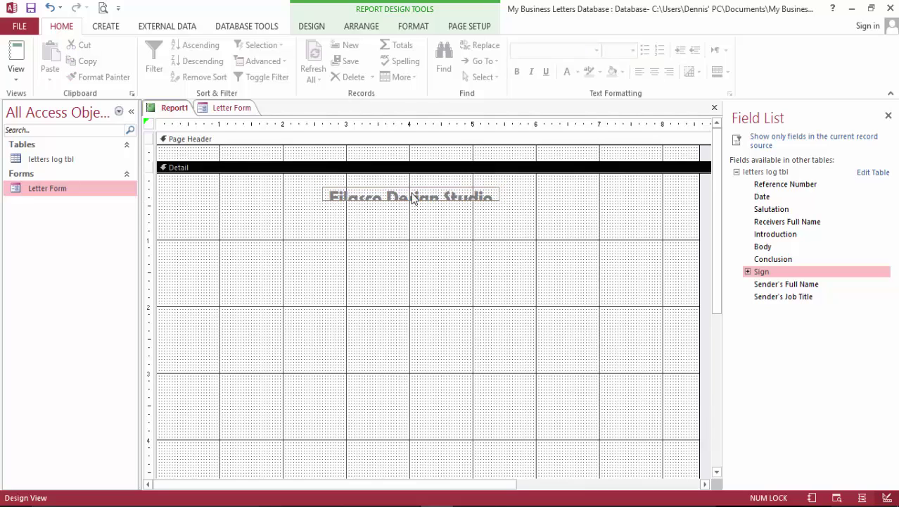
left_click(413, 198)
mouse_move(411, 203)
left_mouse_down()
mouse_move(412, 231)
mouse_move(411, 211)
left_mouse_up()
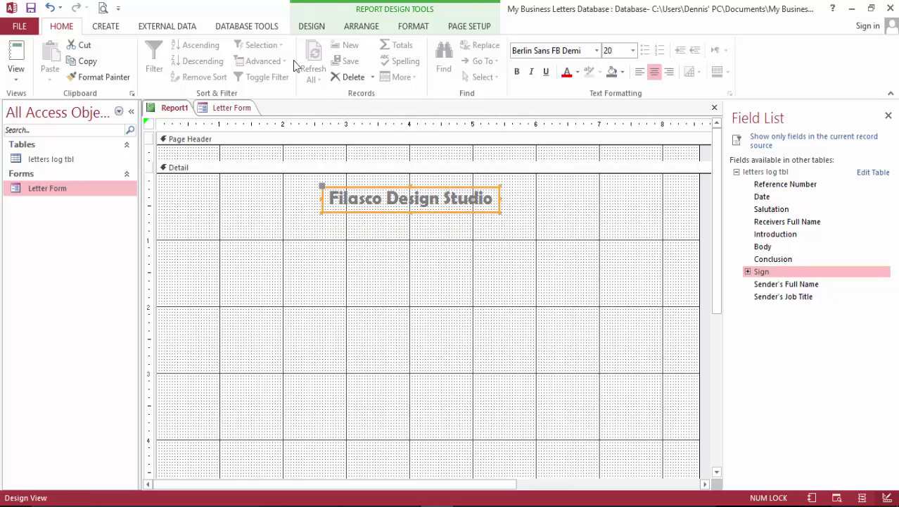
left_click(325, 26)
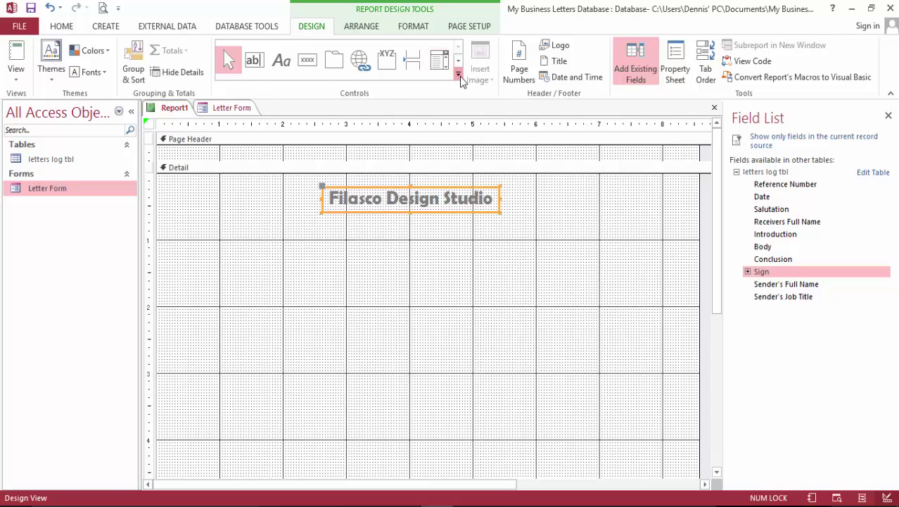
Insert the fds logo image in a frame below the title, then view the report.
left_click(458, 75)
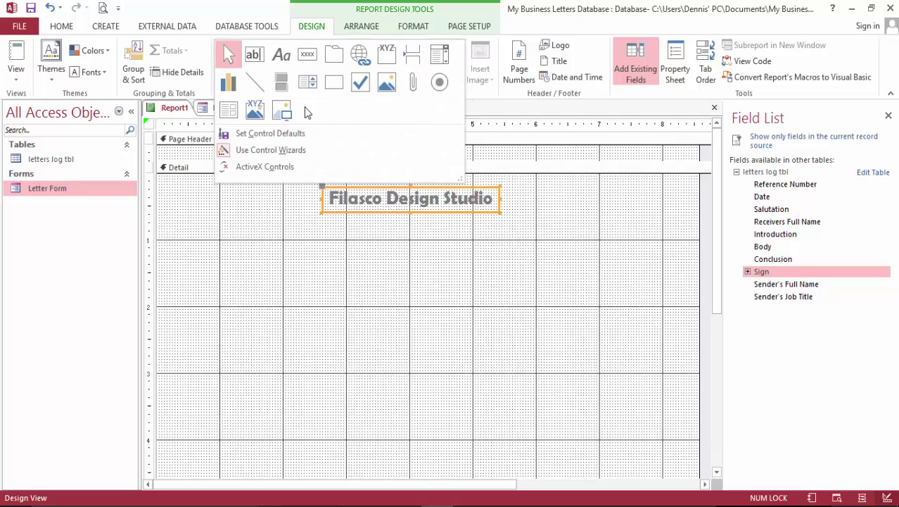
left_click(291, 121)
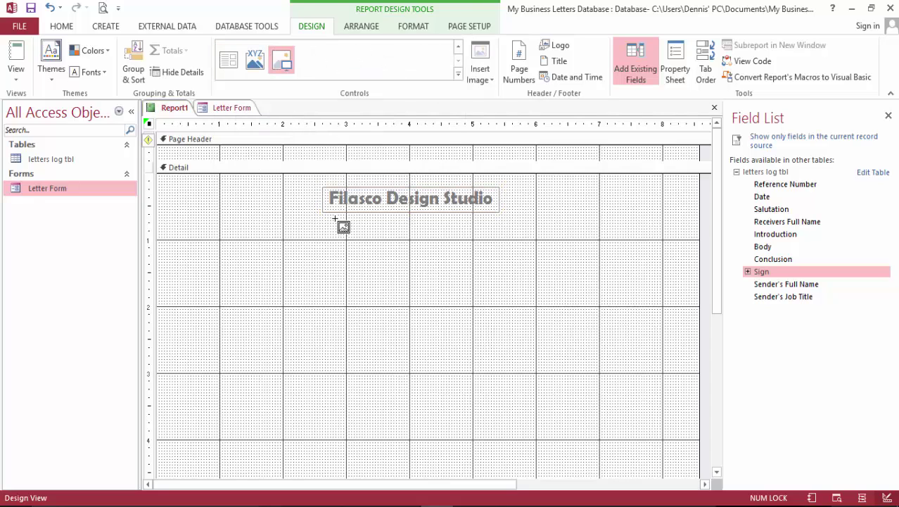
left_click_drag(325, 217, 500, 320)
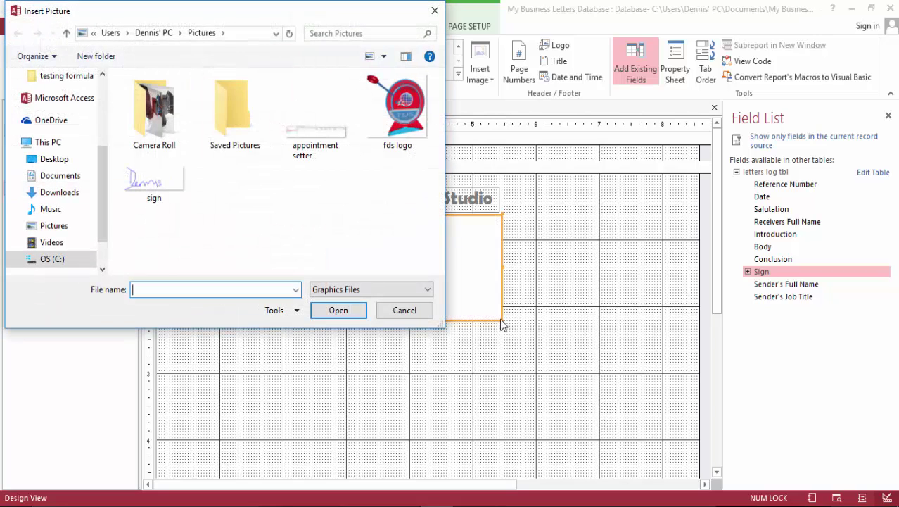
left_click(413, 116)
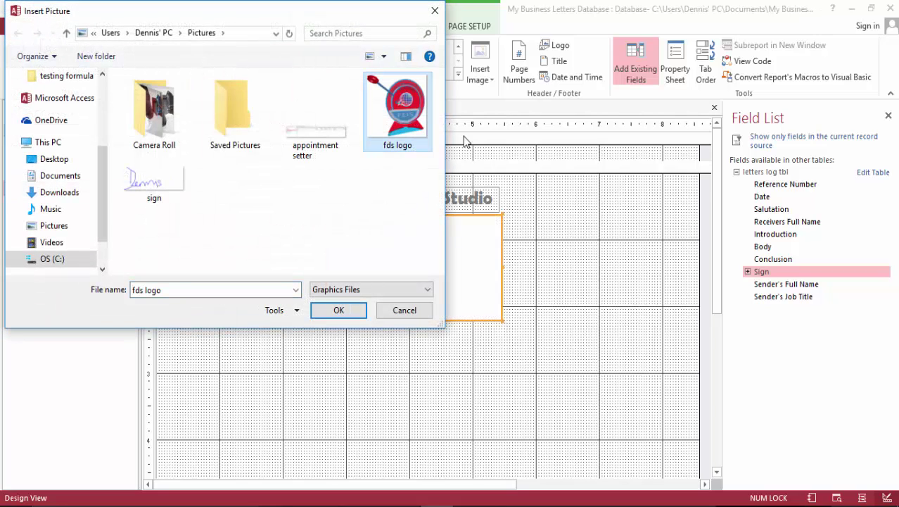
left_click(350, 314)
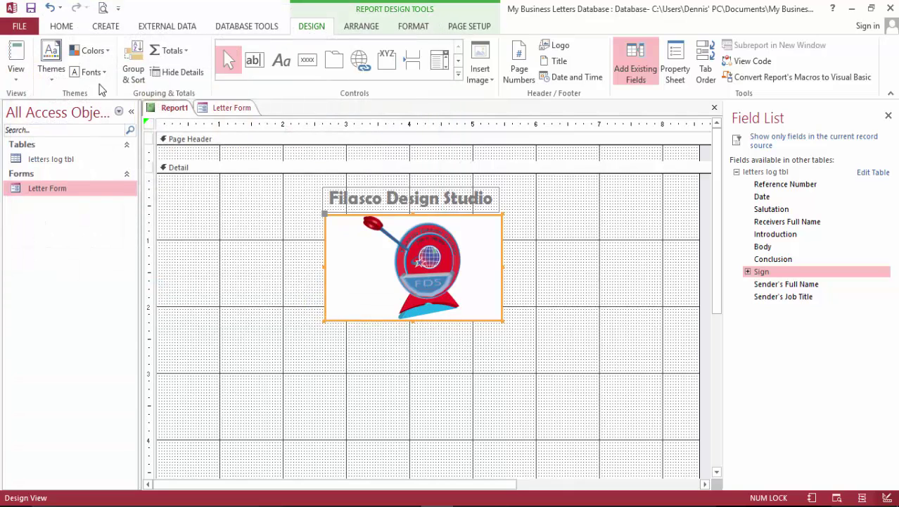
left_click(22, 48)
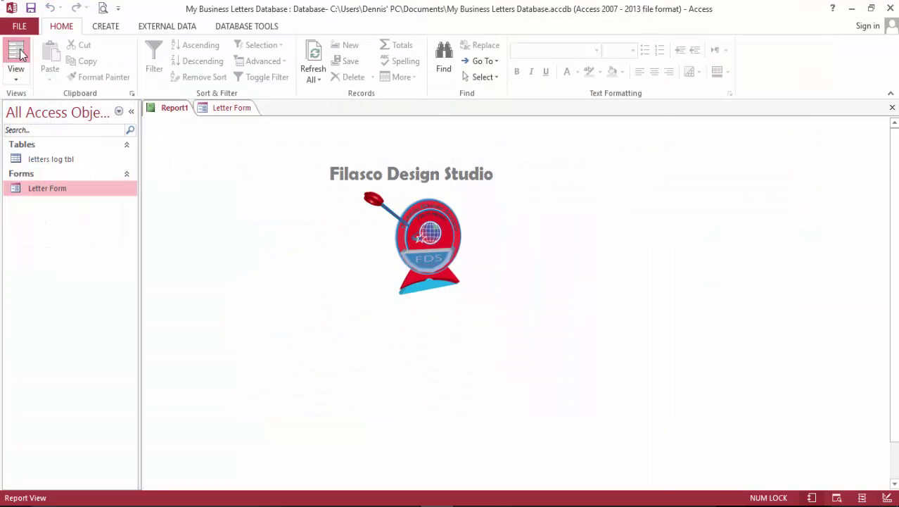
In Layout View, drag the Date field showing 10/10/2016 to the report's top-left corner.
left_click(18, 52)
left_click(460, 243)
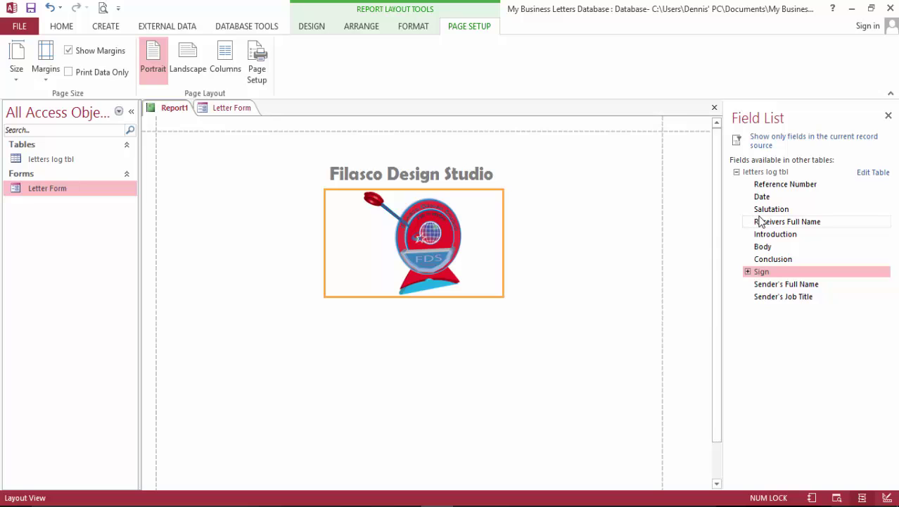
left_click_drag(773, 199, 244, 319)
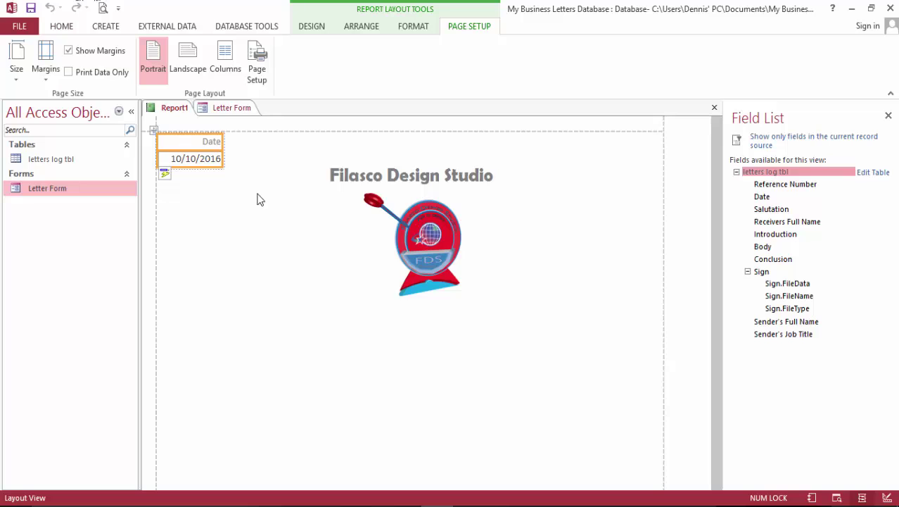
Shift the FDS logo slightly left beneath the title, undoing an accidental Date field move.
left_click(228, 186)
left_click(202, 162)
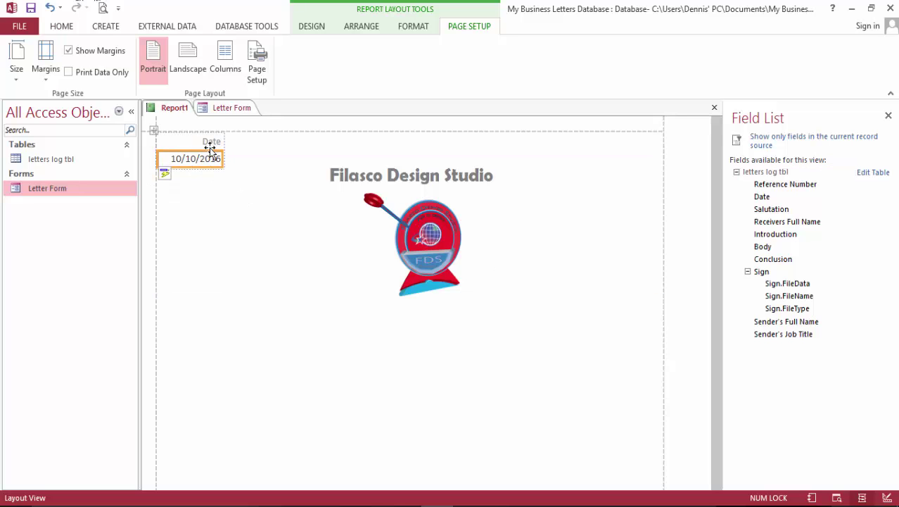
left_click(172, 143)
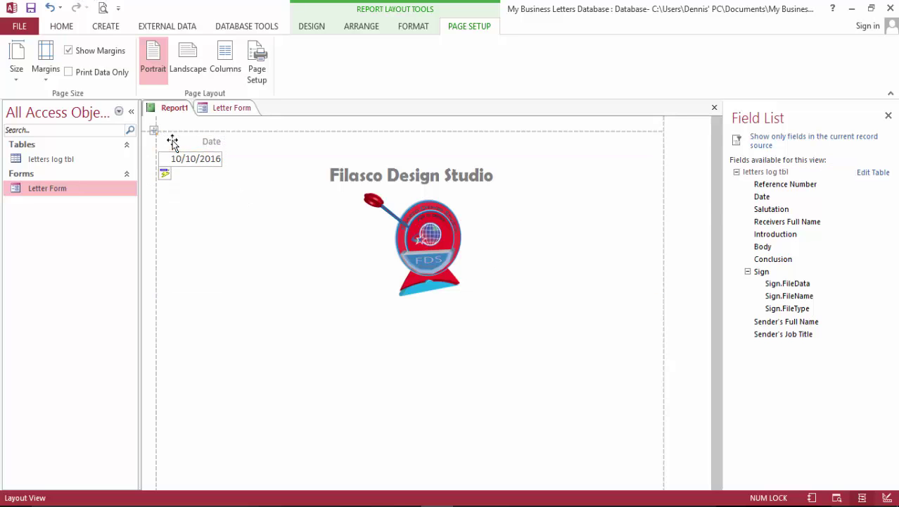
left_click_drag(172, 143, 199, 202)
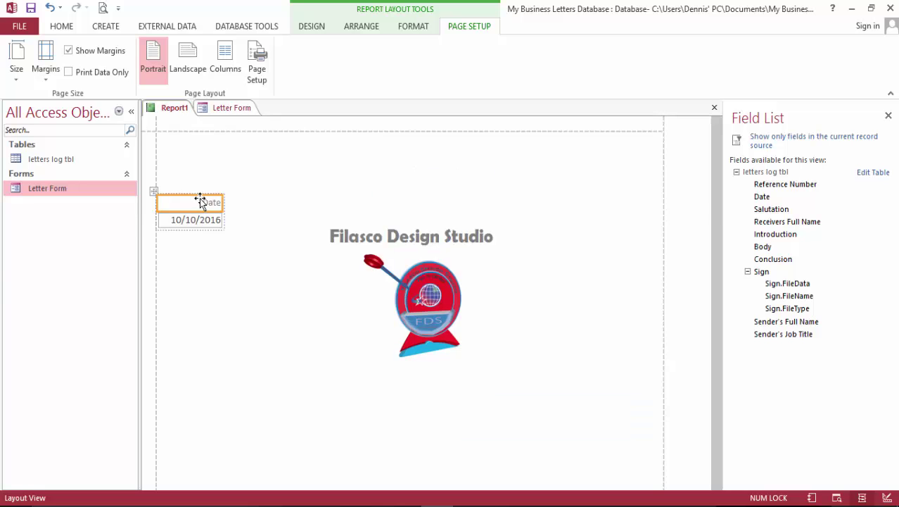
key("ctrl+z")
key("ctrl+z")
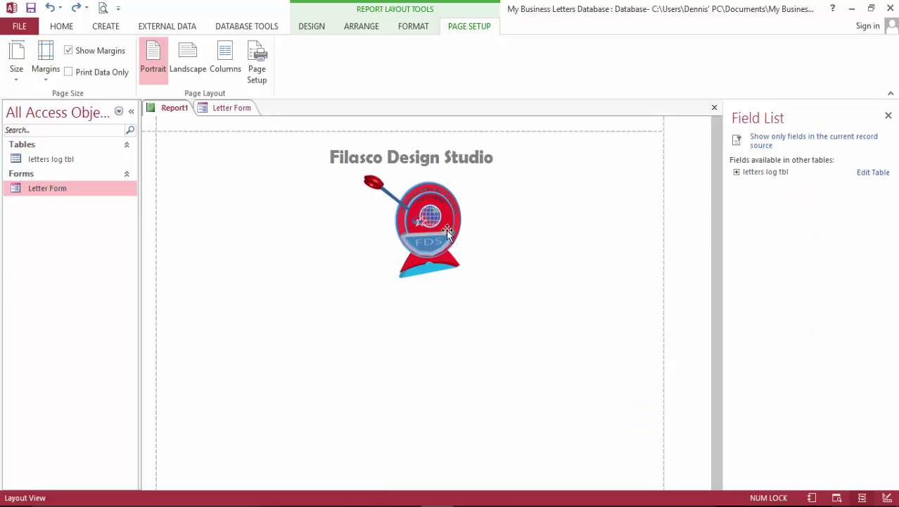
left_click_drag(446, 228, 426, 218)
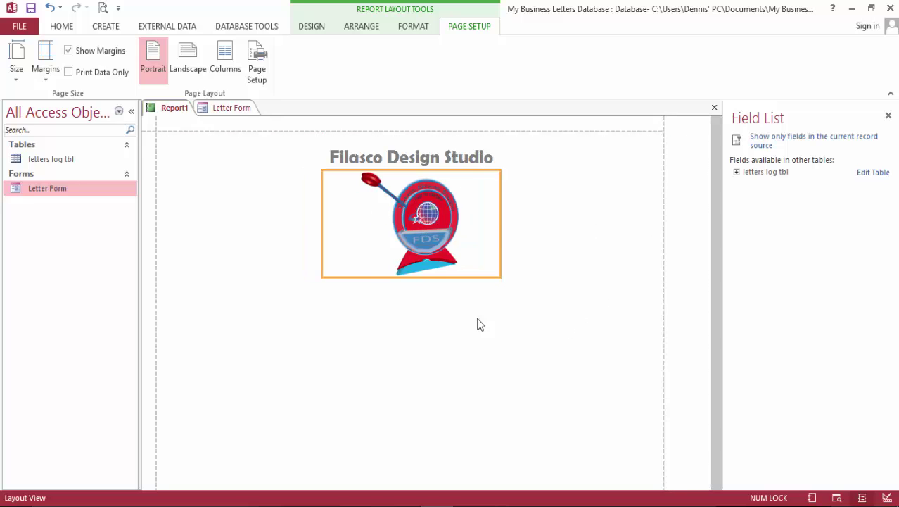
Group the Filasco Design Studio title and FDS logo in a stacked layout and centre both.
left_click(367, 28)
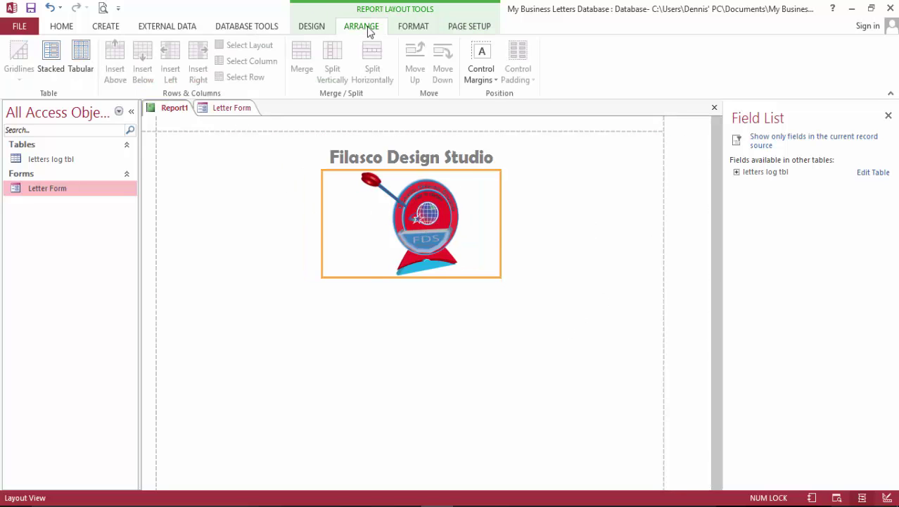
left_click(336, 299)
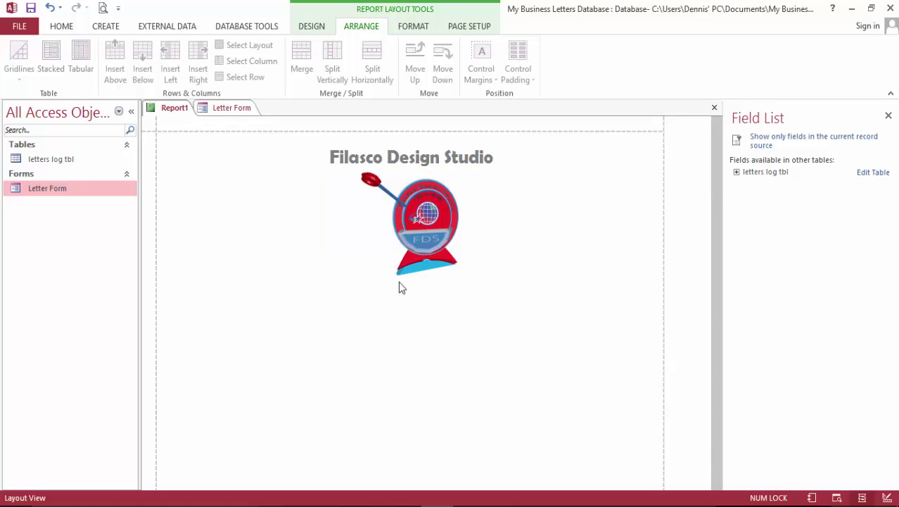
left_click(431, 219)
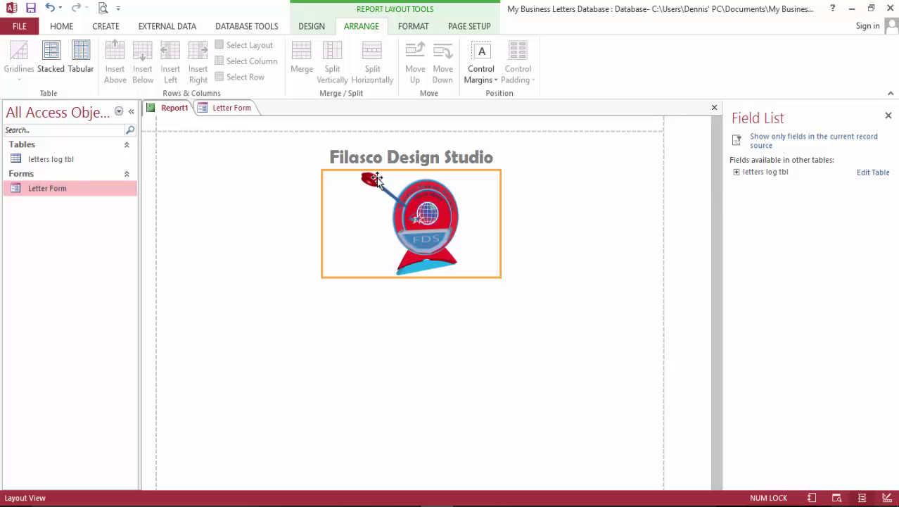
left_click(299, 143)
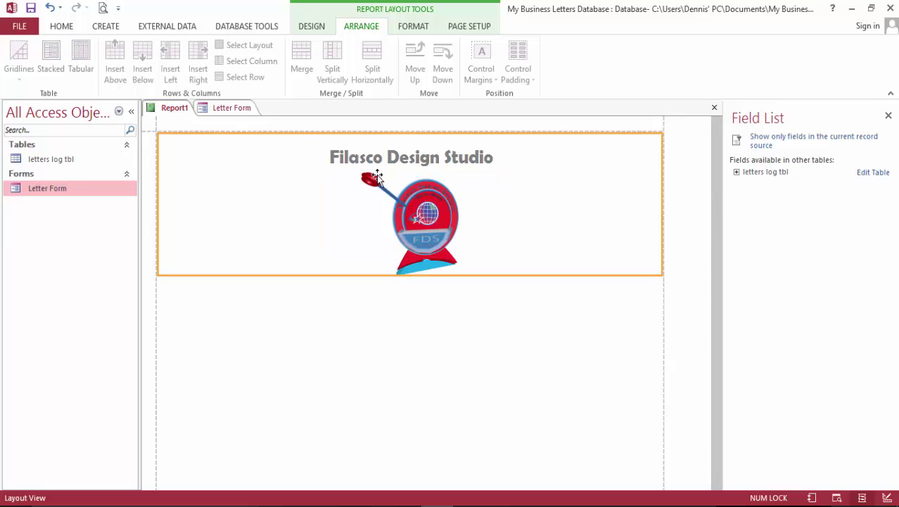
left_click(397, 199)
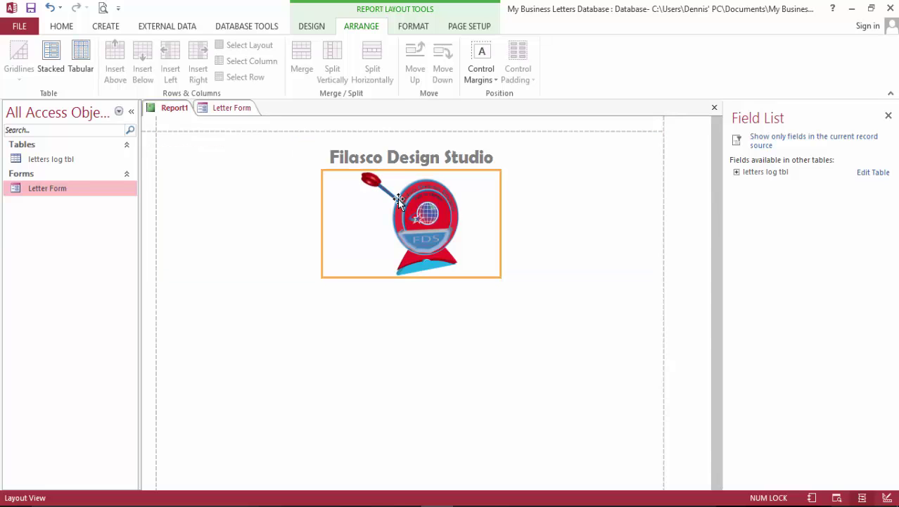
left_click(406, 156, "shift")
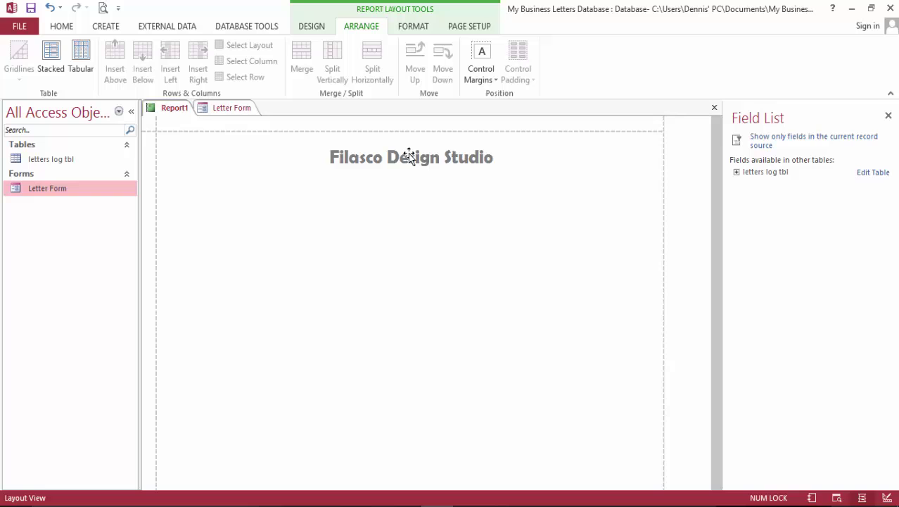
left_click(55, 56)
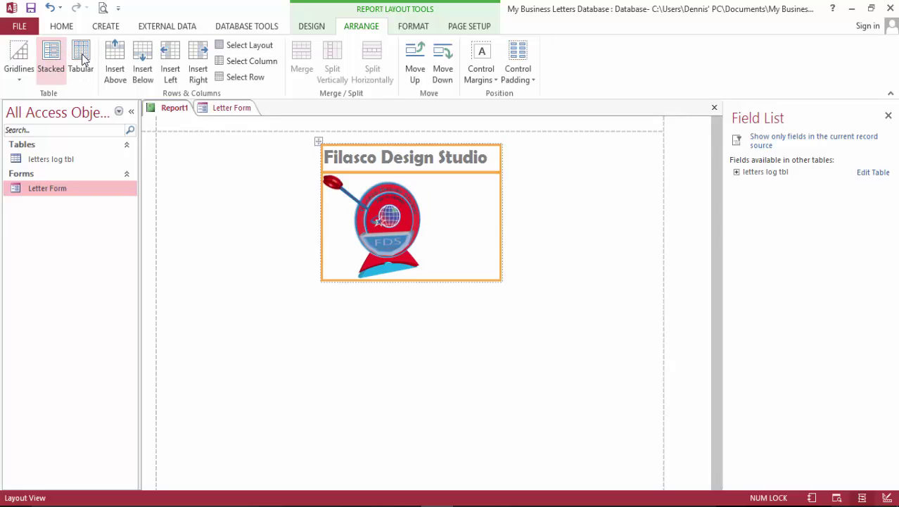
left_click(70, 27)
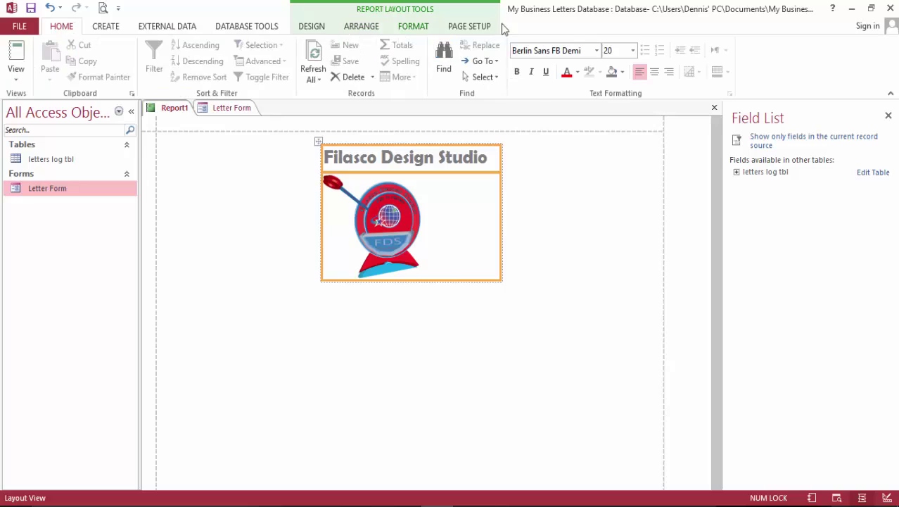
left_click(654, 74)
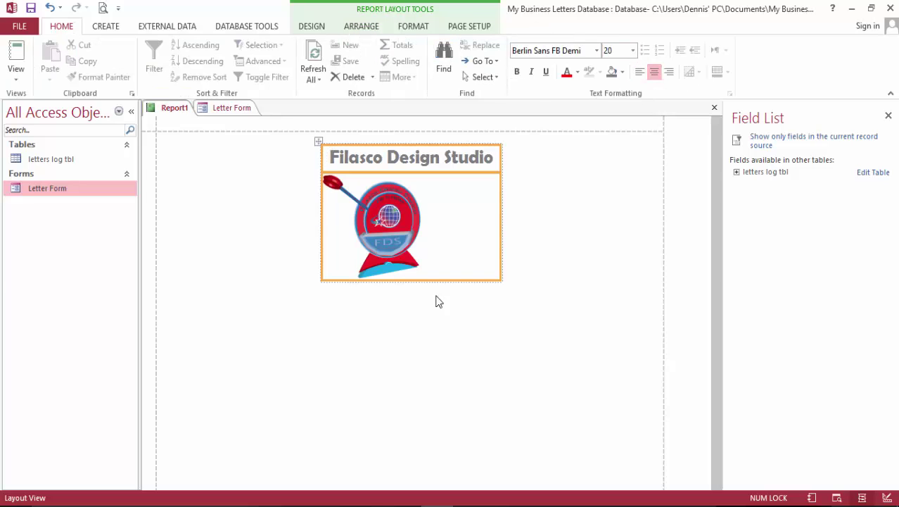
left_click(409, 218)
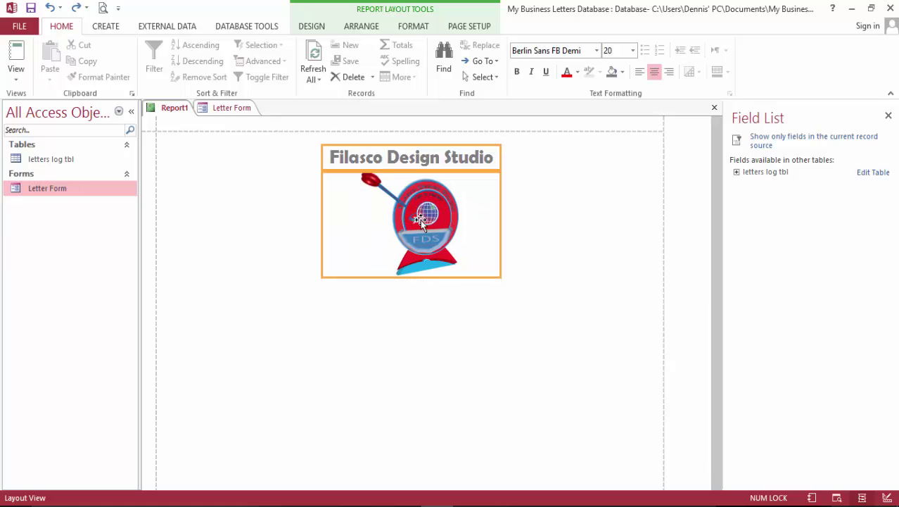
left_click(430, 231)
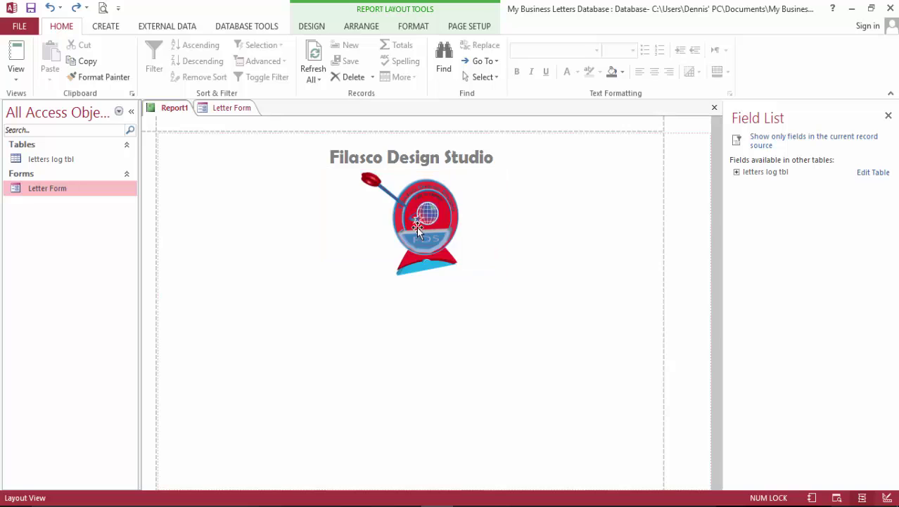
left_click(573, 261)
In Design View, drag the Detail section's bottom edge lower and shrink the Page Footer to a thin strip.
left_click(16, 67)
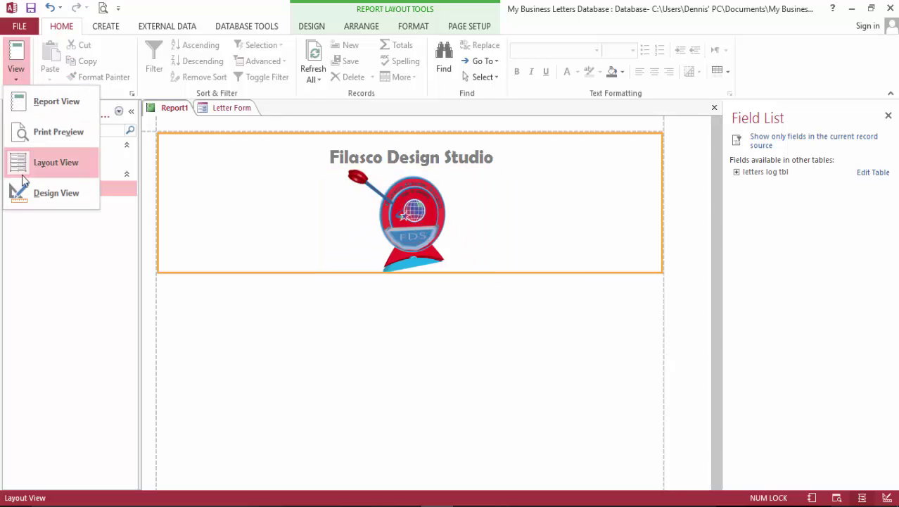
left_click(43, 188)
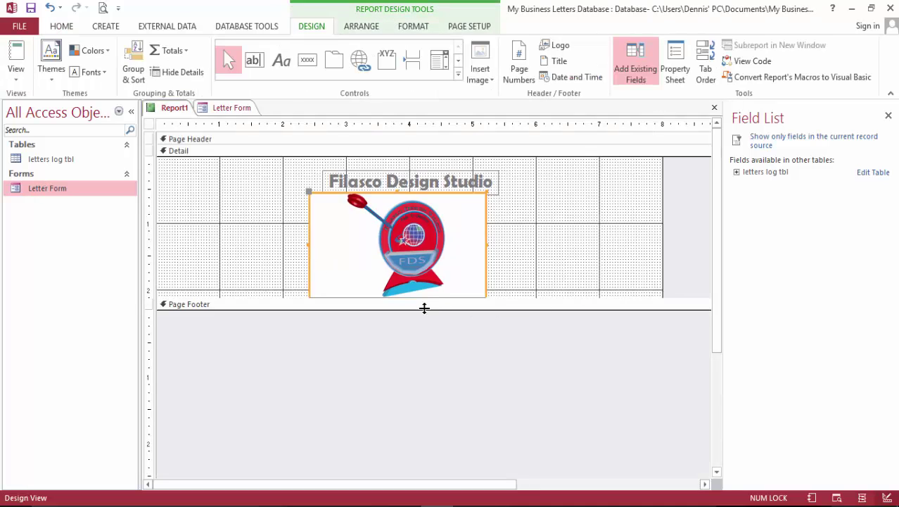
left_click_drag(424, 308, 427, 437)
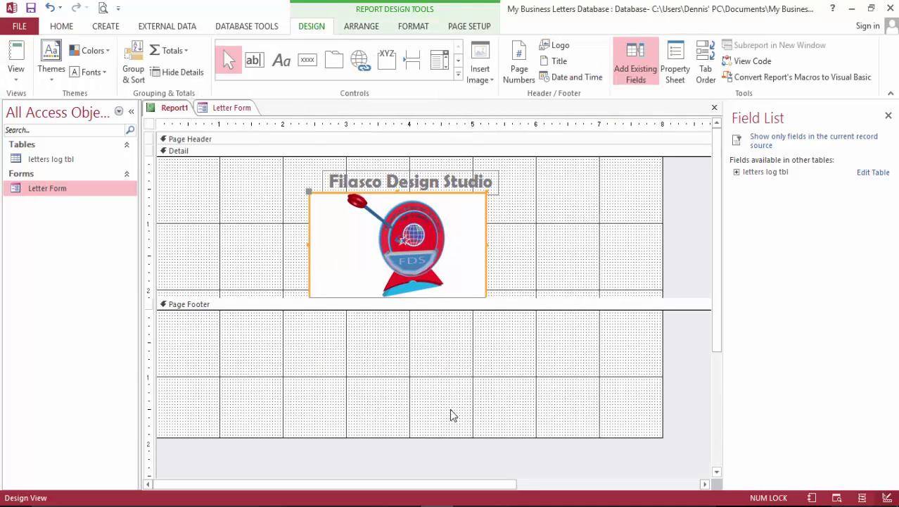
left_click_drag(380, 298, 389, 417)
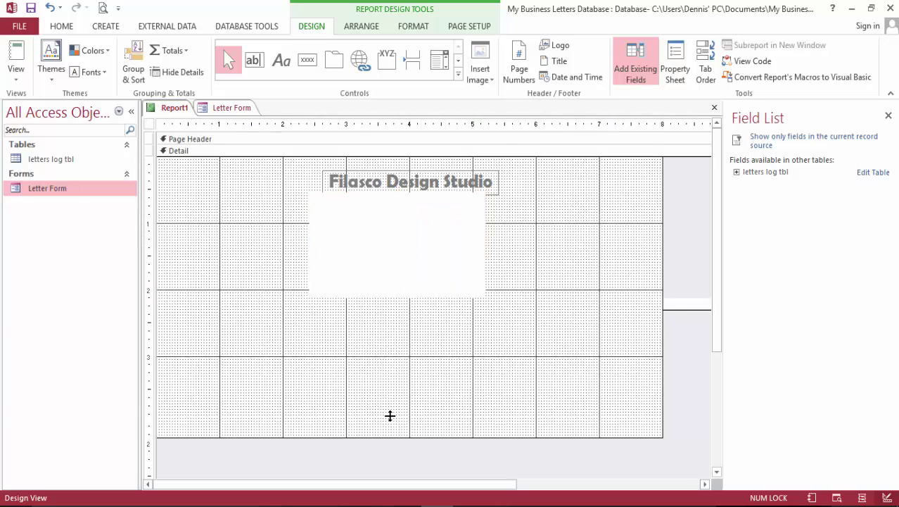
scroll(451, 386, "down", 3)
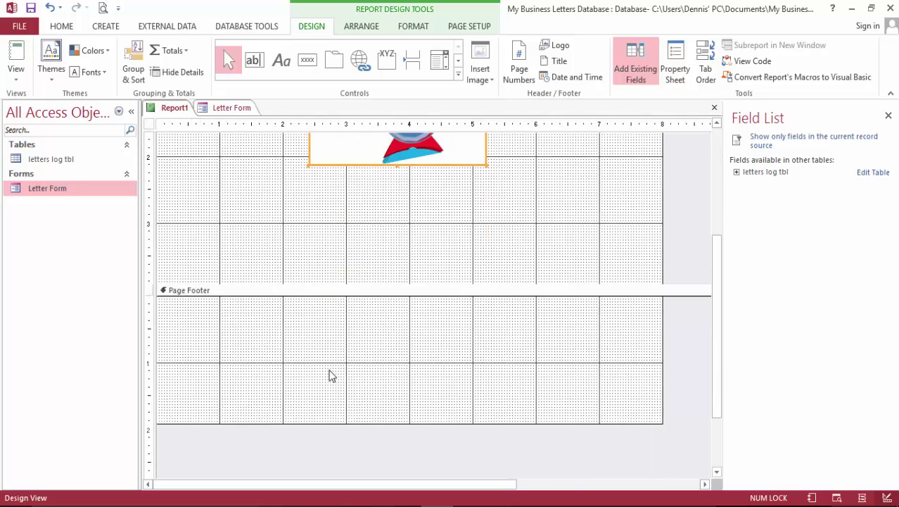
left_click_drag(359, 425, 370, 324)
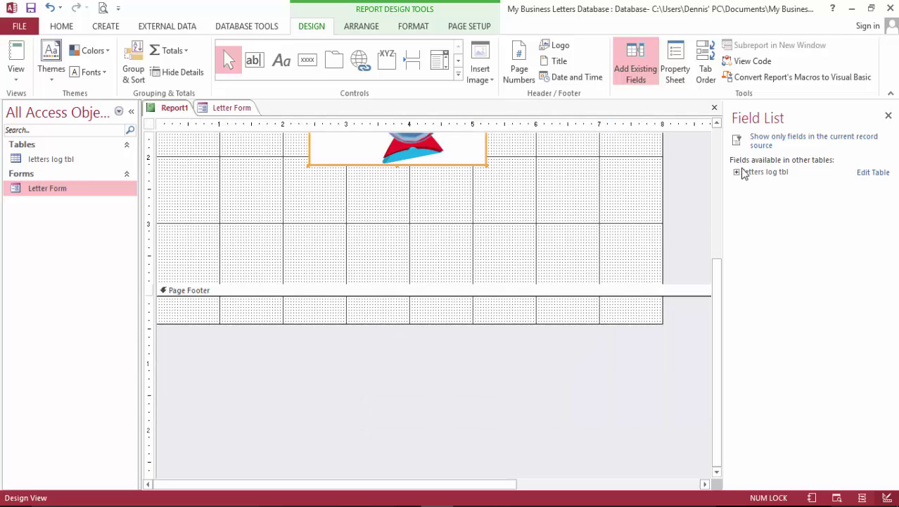
Draw a label in the Page Footer and type the studio's street address, city and phone prefix.
left_click(288, 66)
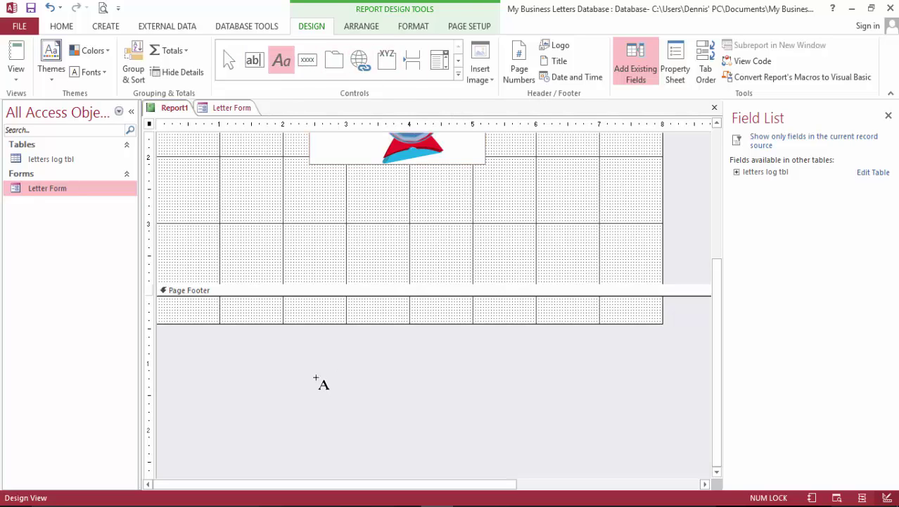
left_click_drag(240, 309, 312, 323)
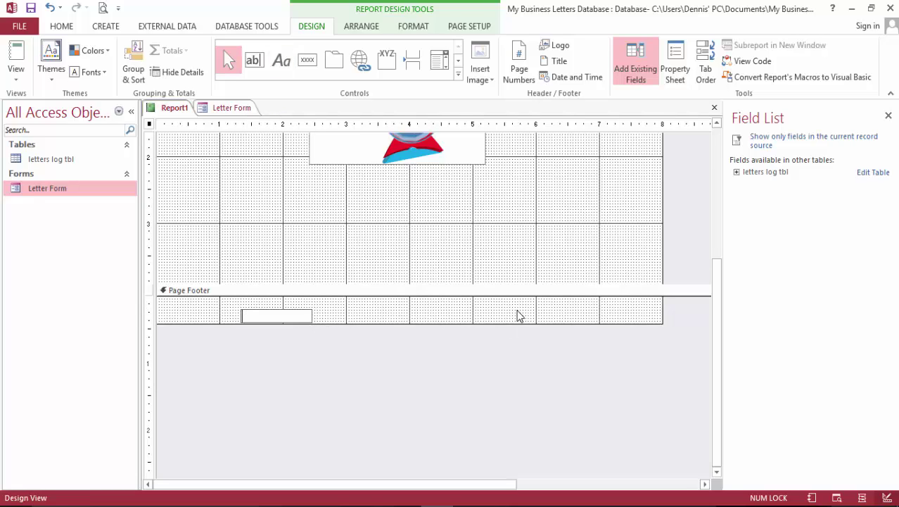
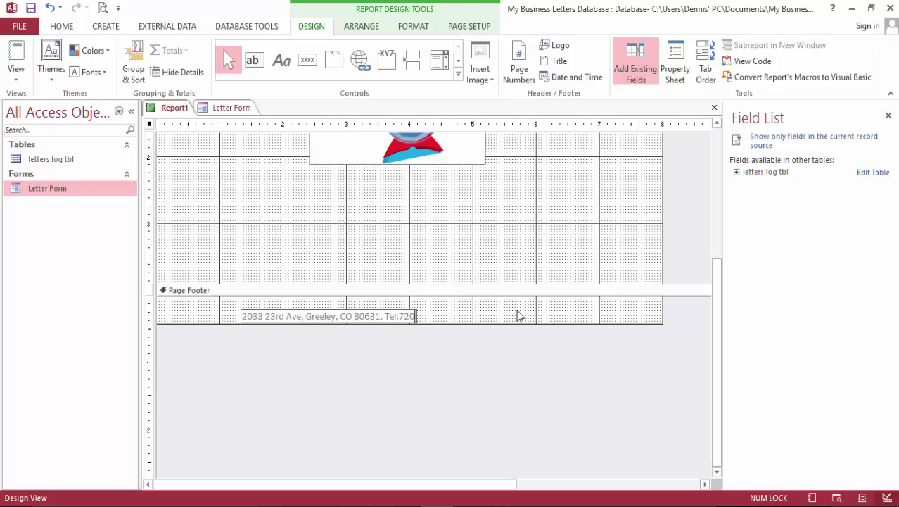
type(".")
Compare against the Letter Form footer, then complete the phone number in the footer label.
left_click(233, 109)
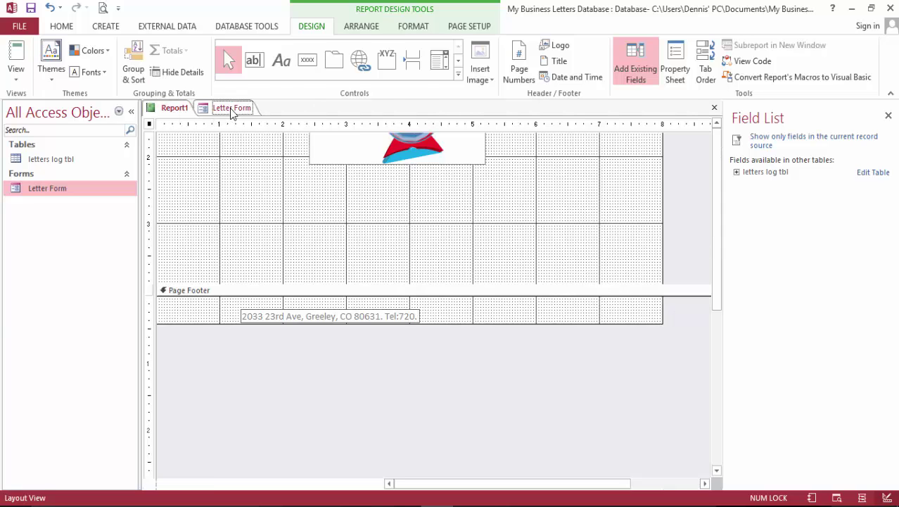
scroll(493, 316, "down", 5)
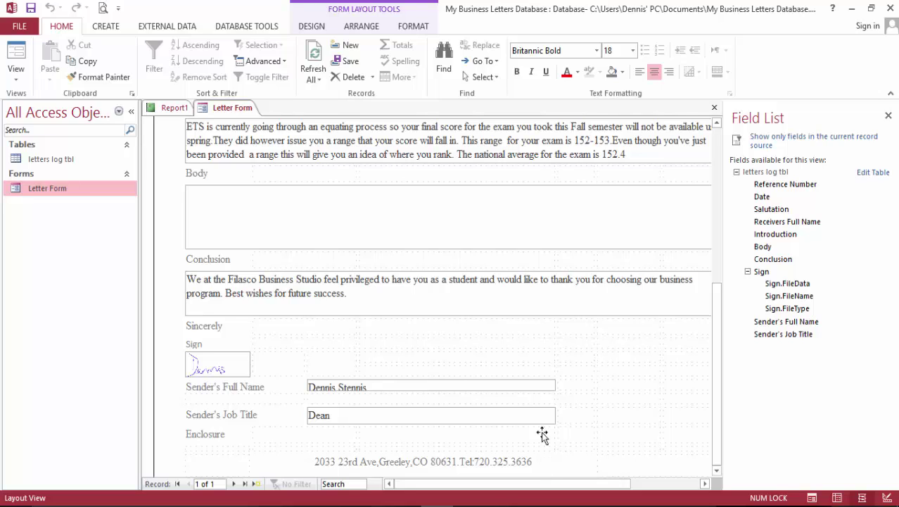
left_click(170, 109)
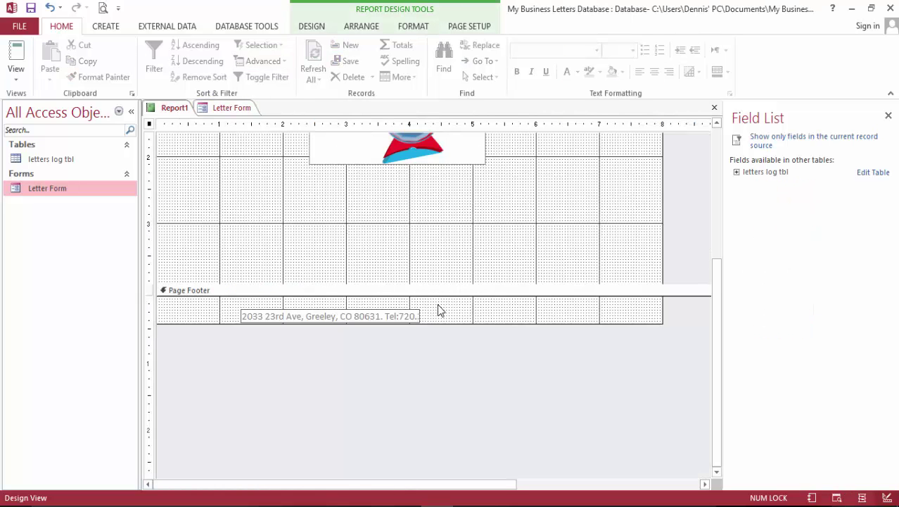
left_click(463, 415)
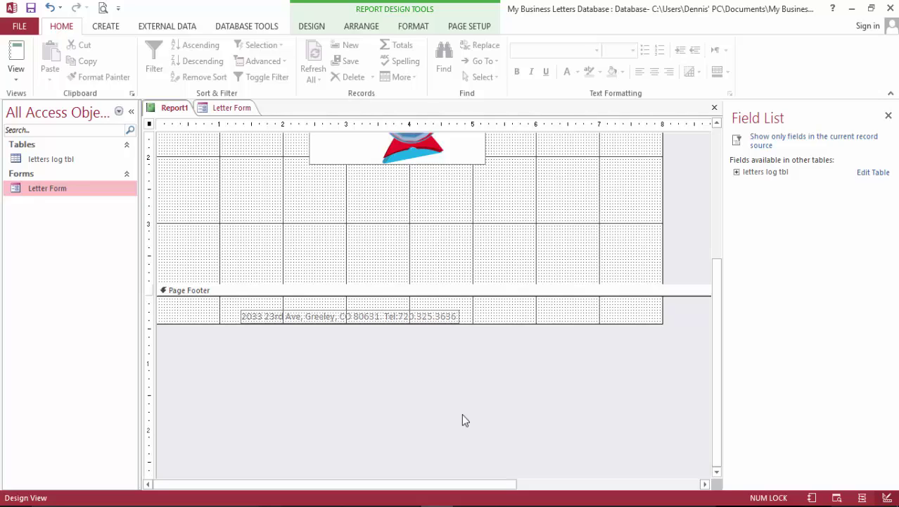
Centre the address label in the Page Footer and preview the report.
left_click(244, 317)
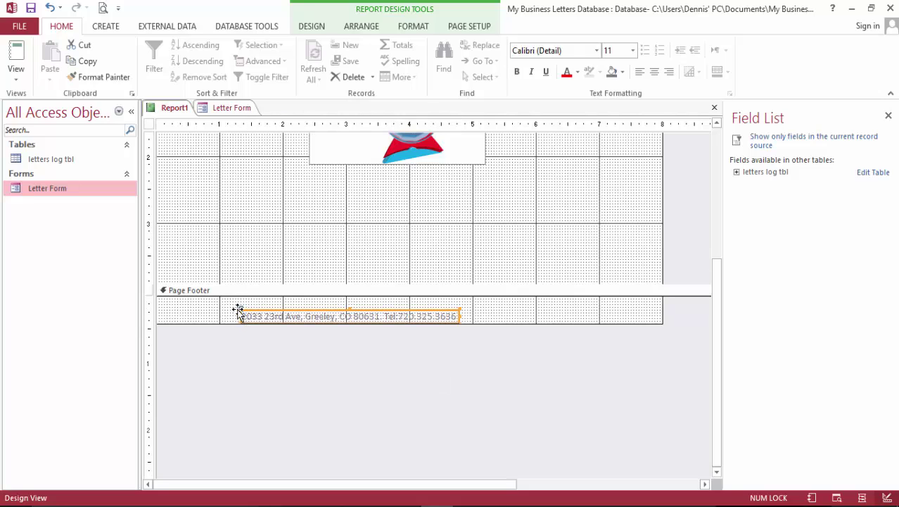
left_click_drag(258, 314, 305, 310)
scroll(403, 371, "up", 3)
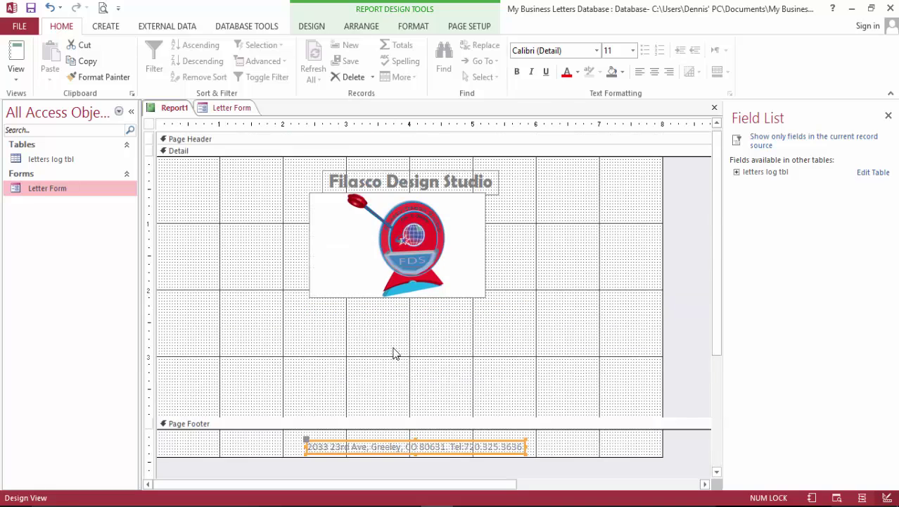
left_click(103, 8)
Scroll through the Print Preview pages, then close it to return to Design View.
scroll(664, 318, "down", 5)
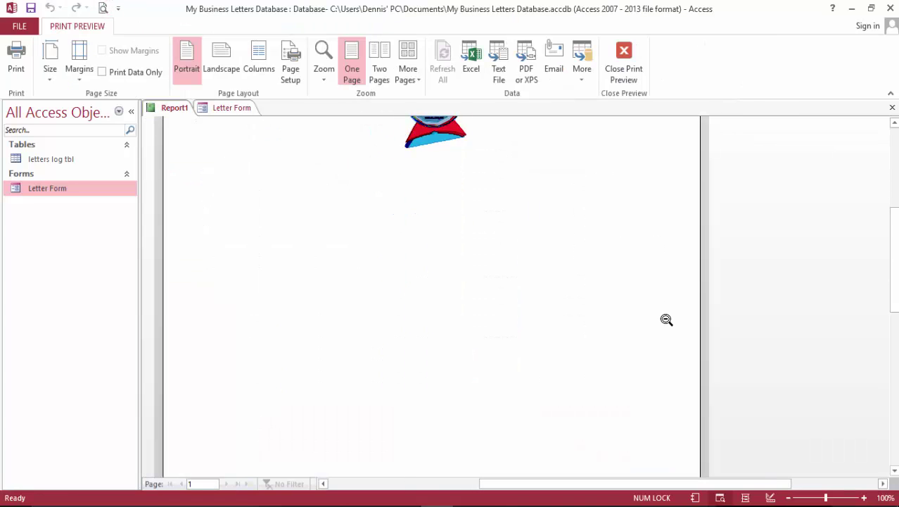
scroll(682, 338, "down", 2)
scroll(681, 340, "up", 10)
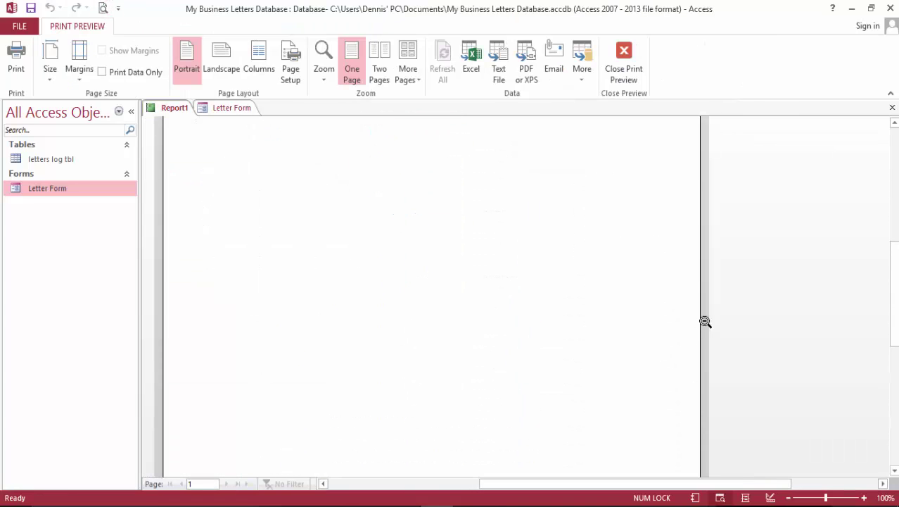
scroll(705, 317, "down", 2)
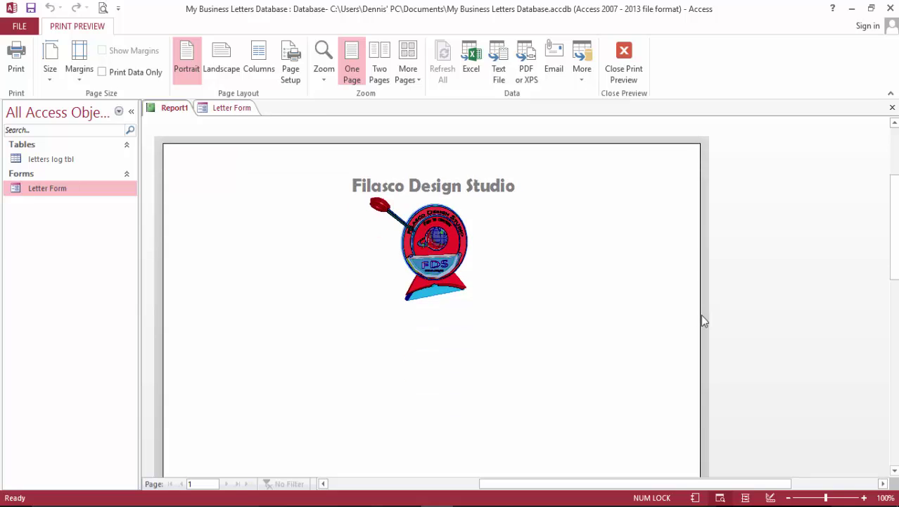
scroll(703, 310, "down", 2)
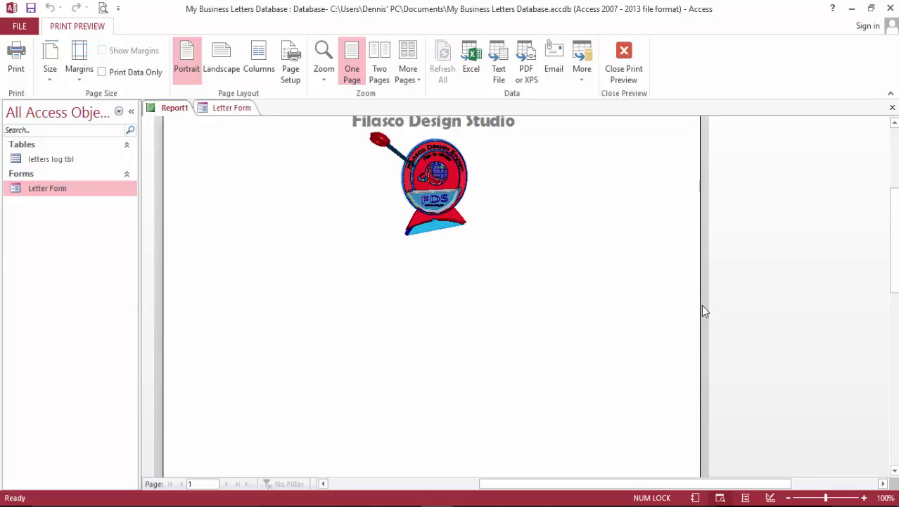
scroll(703, 306, "down", 2)
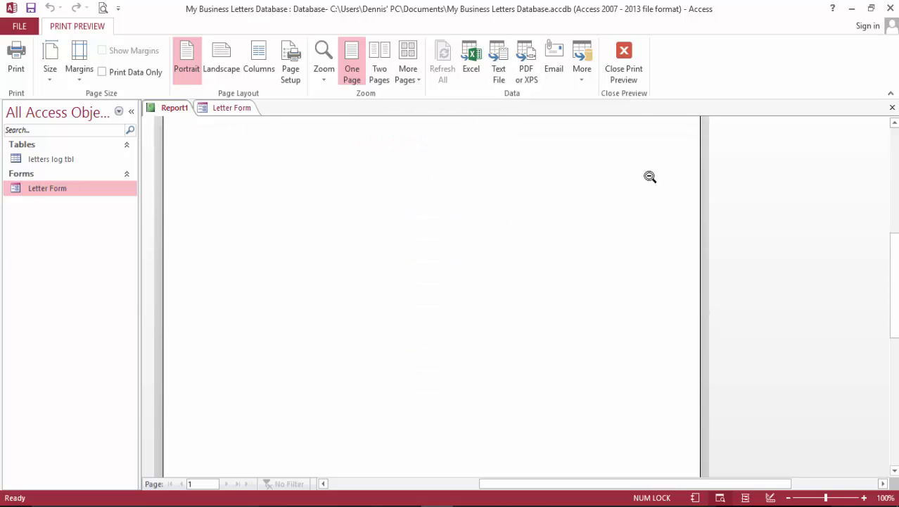
left_click(633, 61)
scroll(702, 273, "down", 3)
scroll(702, 273, "up", 3)
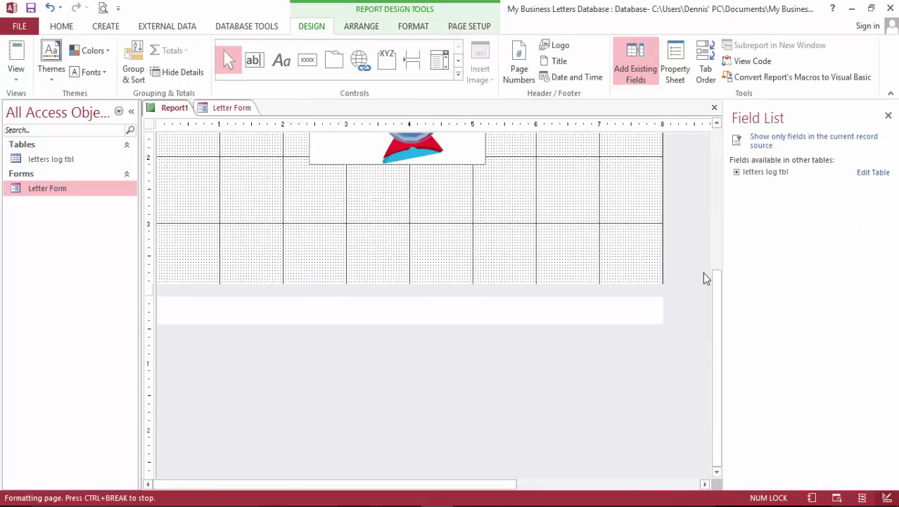
Drag Date and Salutation from letters log tbl into the Detail section at the left, then select both.
left_click(736, 172)
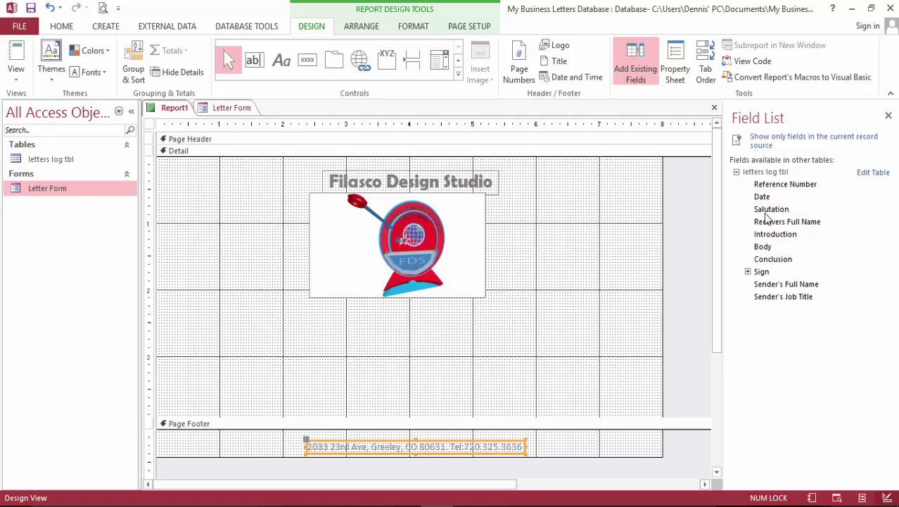
scroll(673, 250, "down", 3)
scroll(680, 258, "up", 3)
left_click_drag(763, 197, 187, 315)
left_click(169, 317)
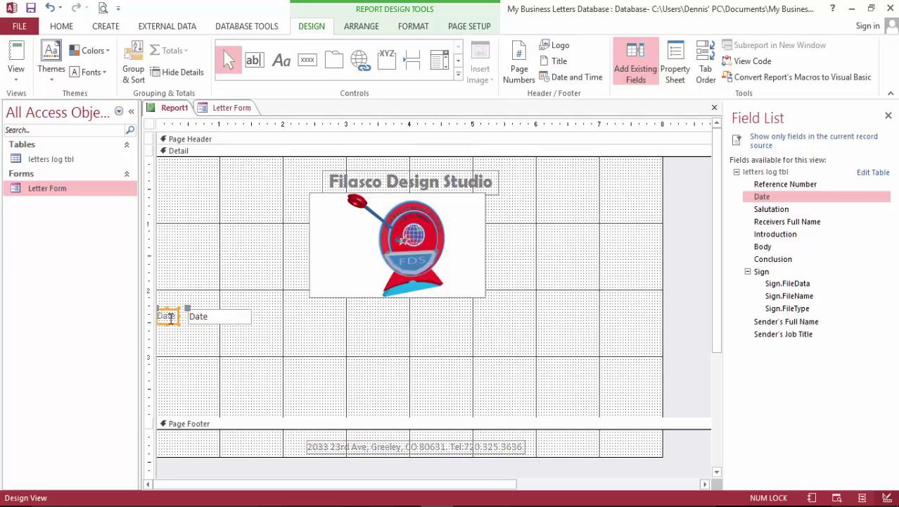
mouse_move(168, 317)
left_mouse_down()
mouse_move(195, 316)
mouse_move(178, 304)
left_mouse_up()
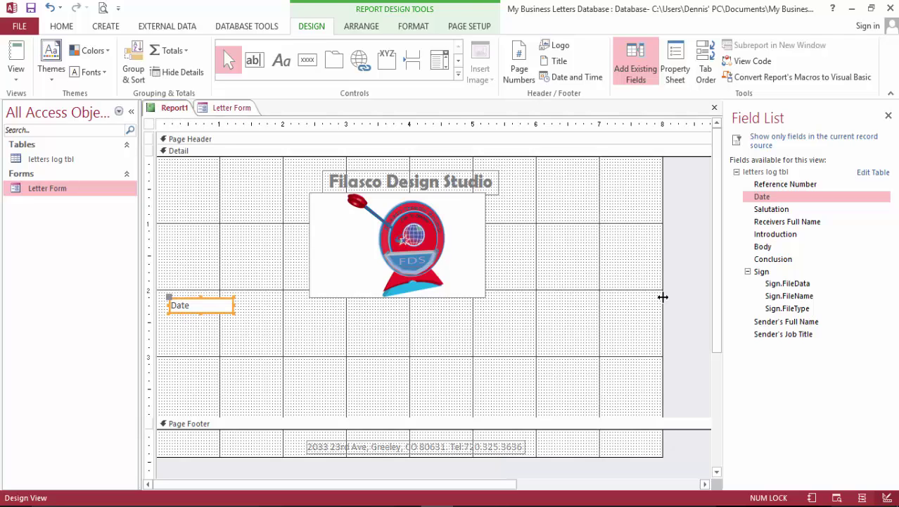
left_click_drag(749, 217, 175, 333)
left_click(178, 335)
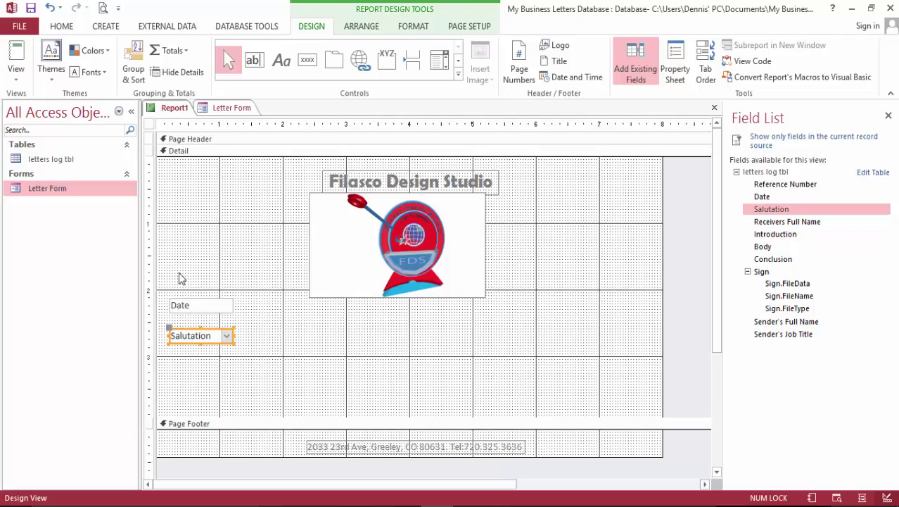
left_click_drag(178, 278, 219, 356)
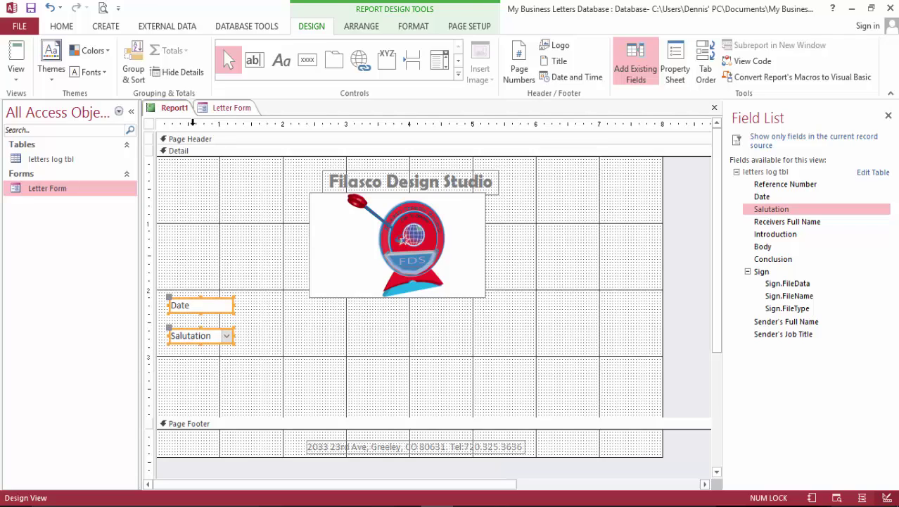
Stack Date and Salutation in a layout, lower it slightly, and add an empty row and four columns.
left_click(358, 26)
left_click(52, 62)
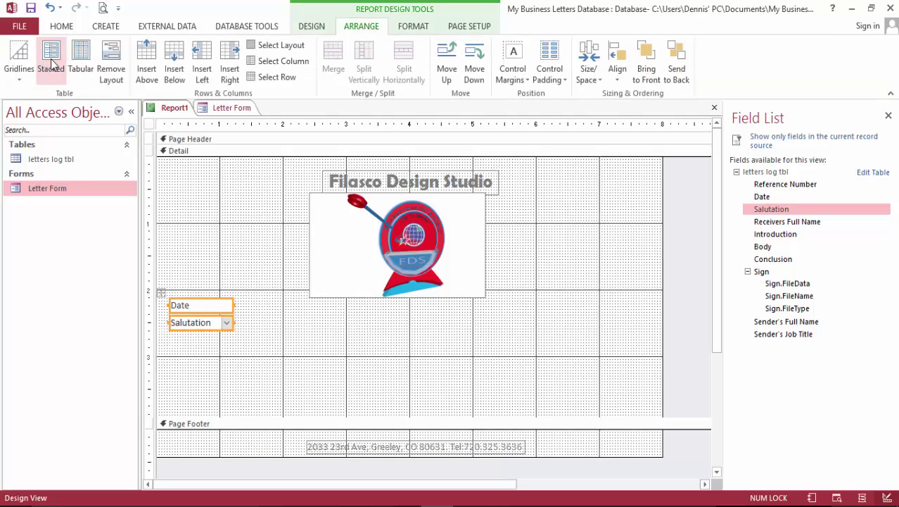
left_click(224, 371)
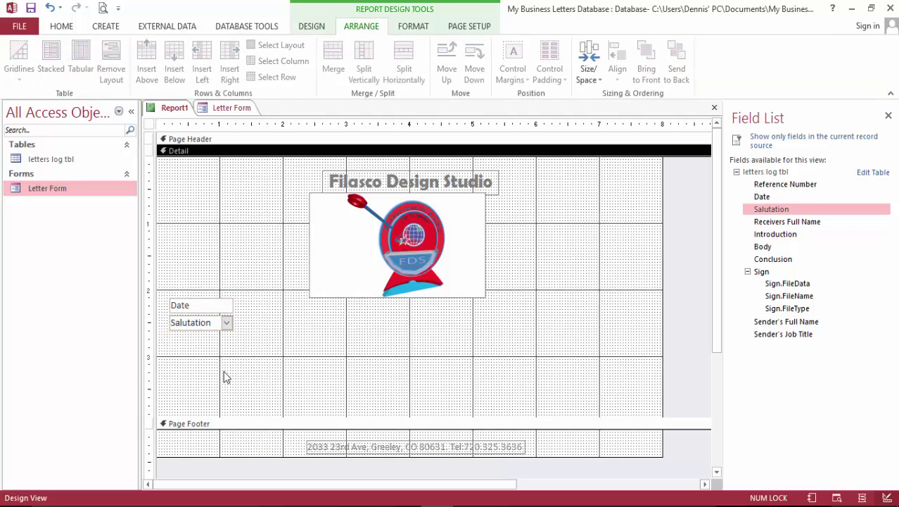
left_click(197, 329)
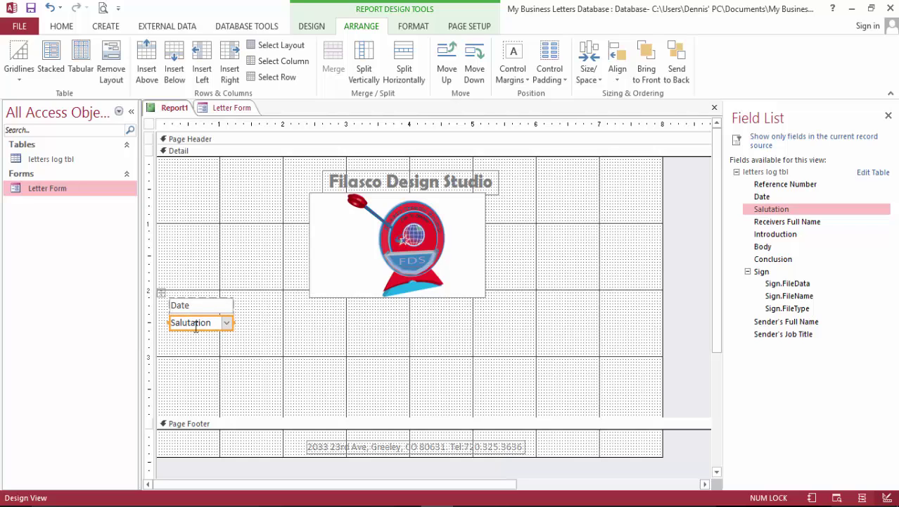
left_click(287, 365)
left_click(197, 320)
left_click_drag(159, 292, 159, 307)
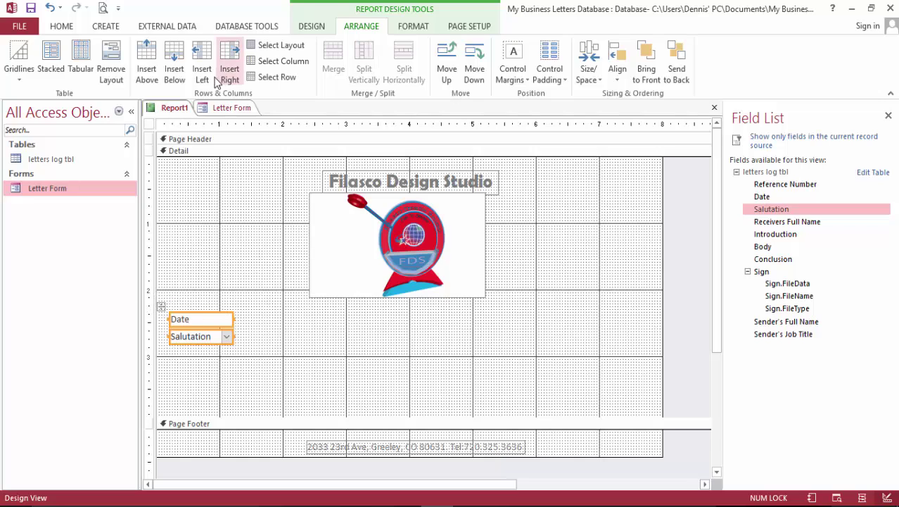
left_click(181, 66)
left_click(227, 59)
left_click(226, 59)
left_click(227, 59)
left_click(226, 59)
left_click(226, 59)
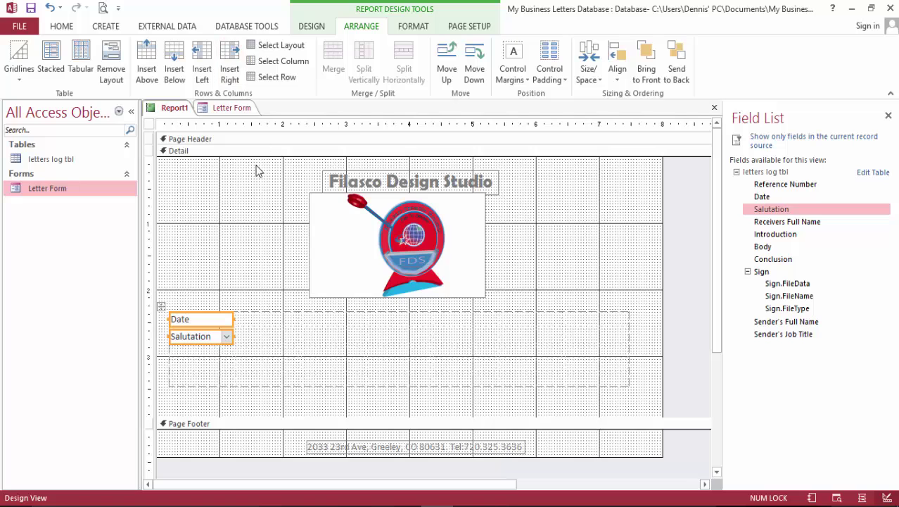
Shift the layout right, move Salutation into its own row below Date, and remove the layout.
left_click(161, 307)
left_click_drag(168, 308, 182, 307)
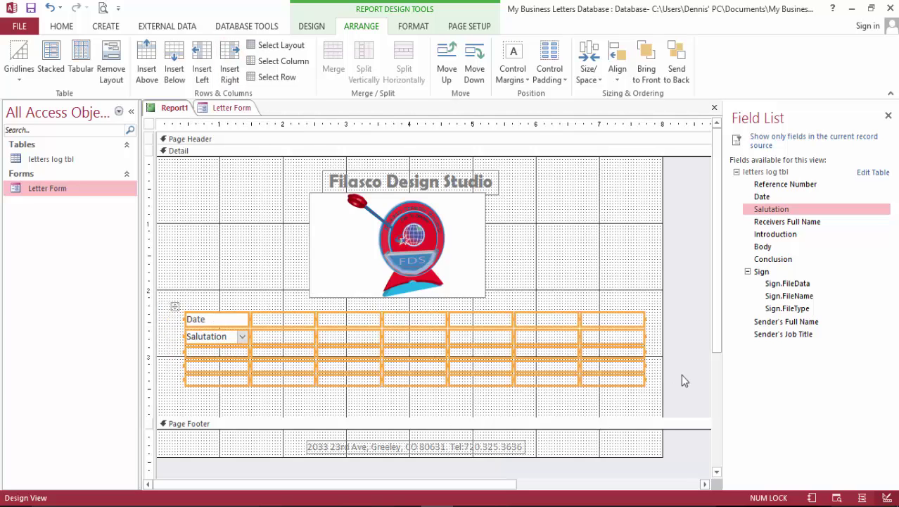
left_click(709, 316)
scroll(711, 331, "down", 1)
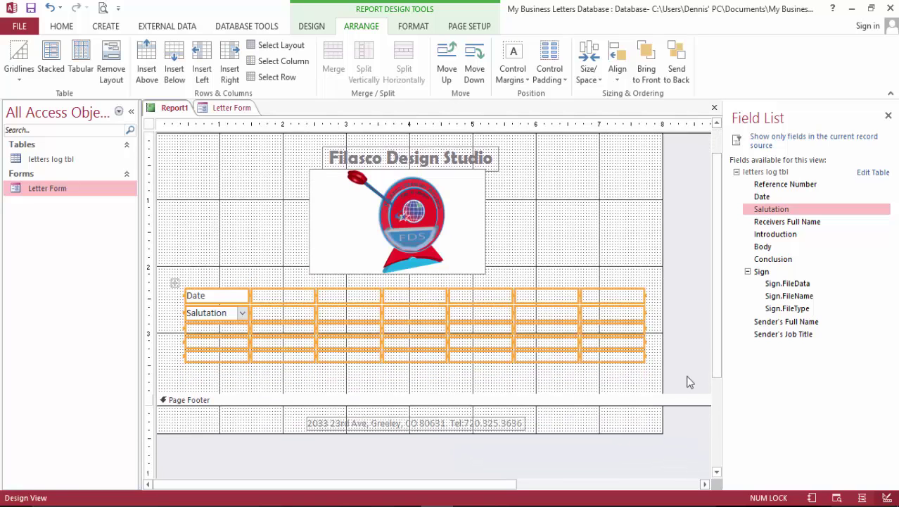
left_click(199, 314)
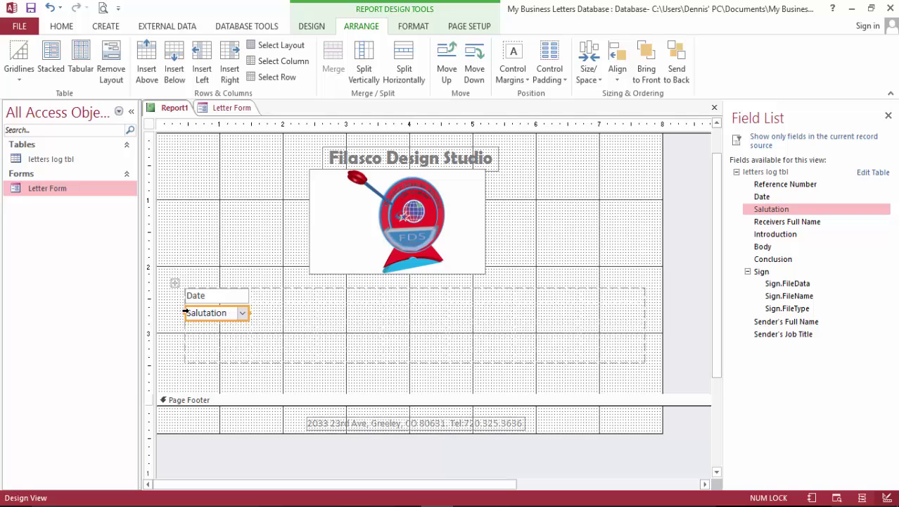
left_click(185, 311)
left_click(186, 320)
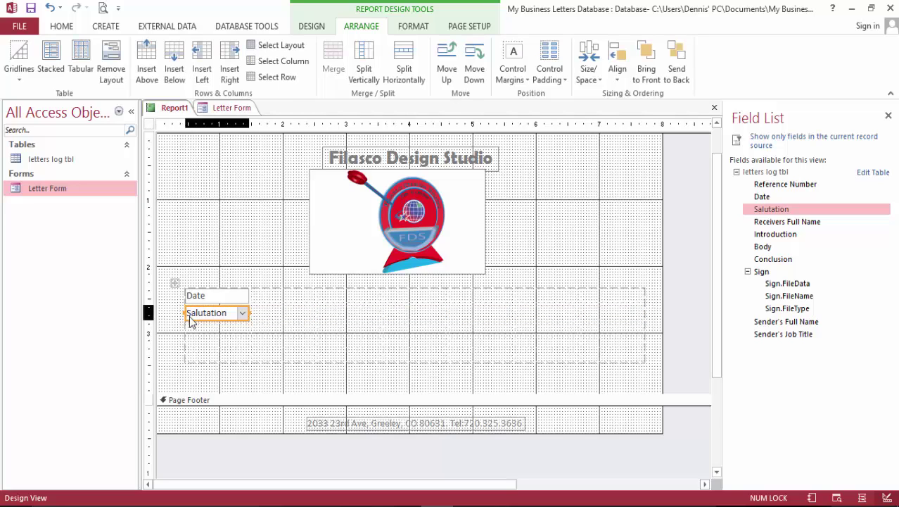
double_click(193, 313)
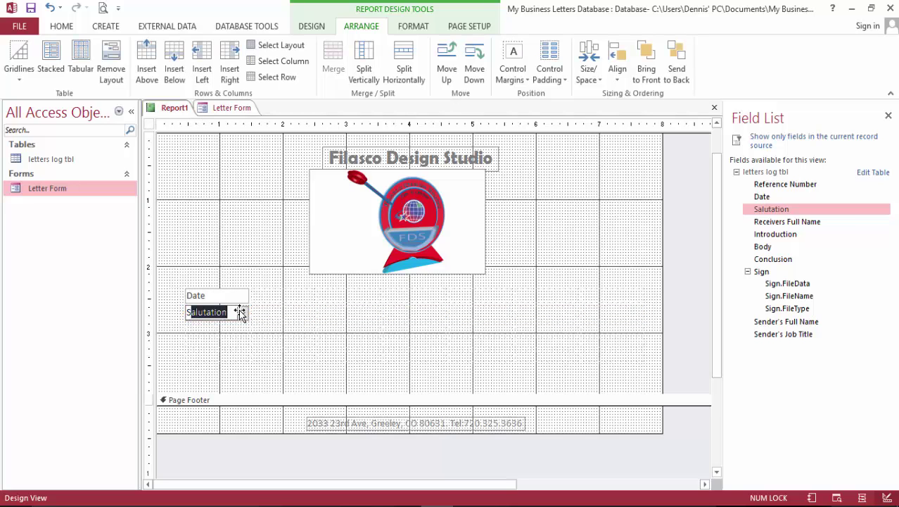
left_click_drag(240, 314, 238, 327)
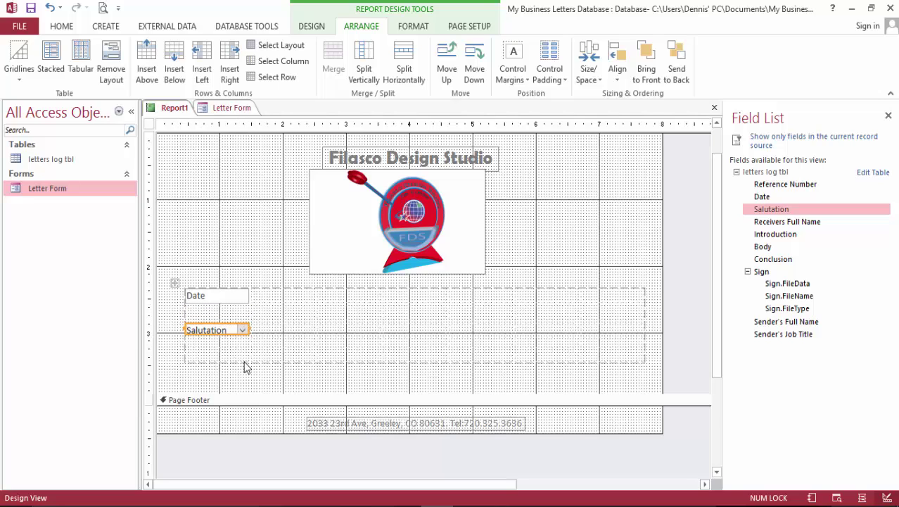
left_click(277, 328)
left_click(226, 314)
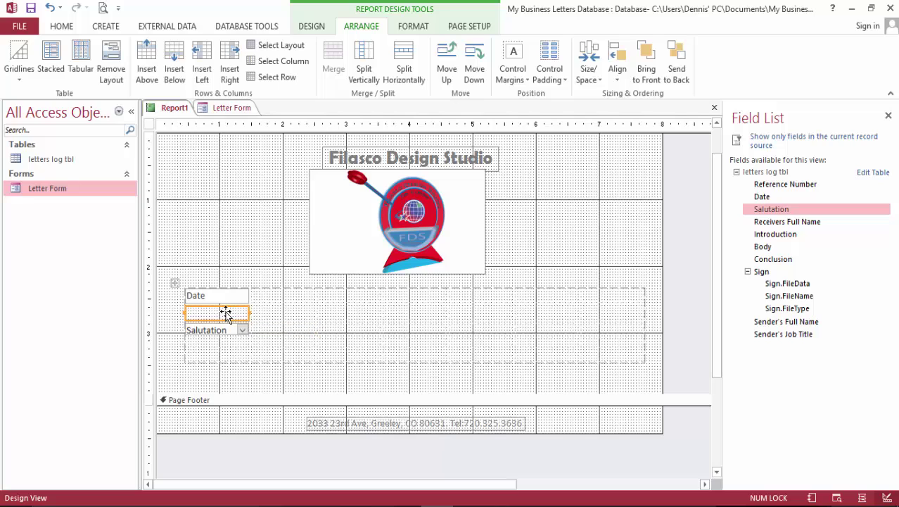
left_click(226, 339, "shift")
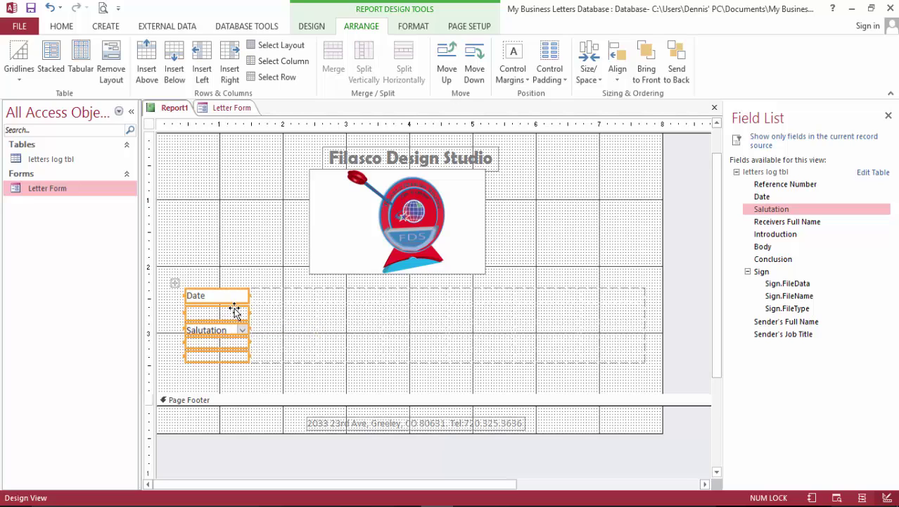
left_click(233, 378)
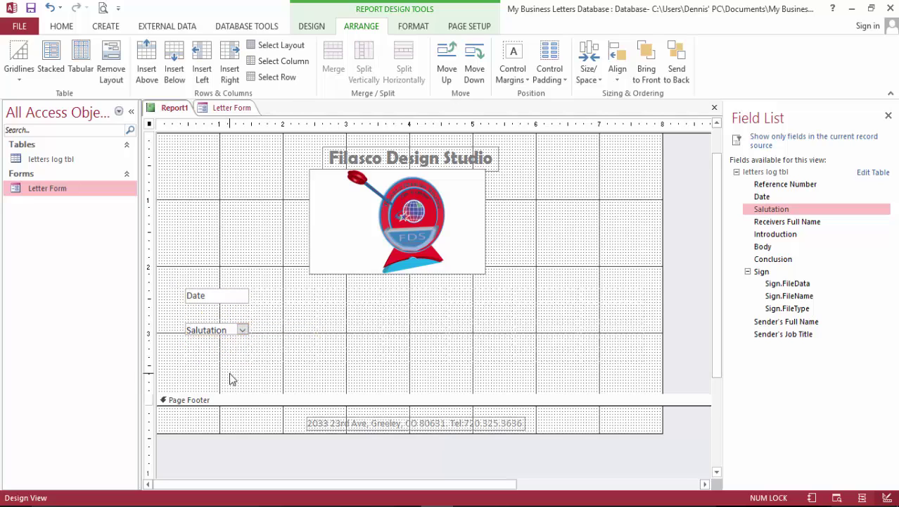
Undo recent layout changes so Salutation stands apart a little below Date, then check both boxes.
left_click(224, 332)
key("ctrl+z")
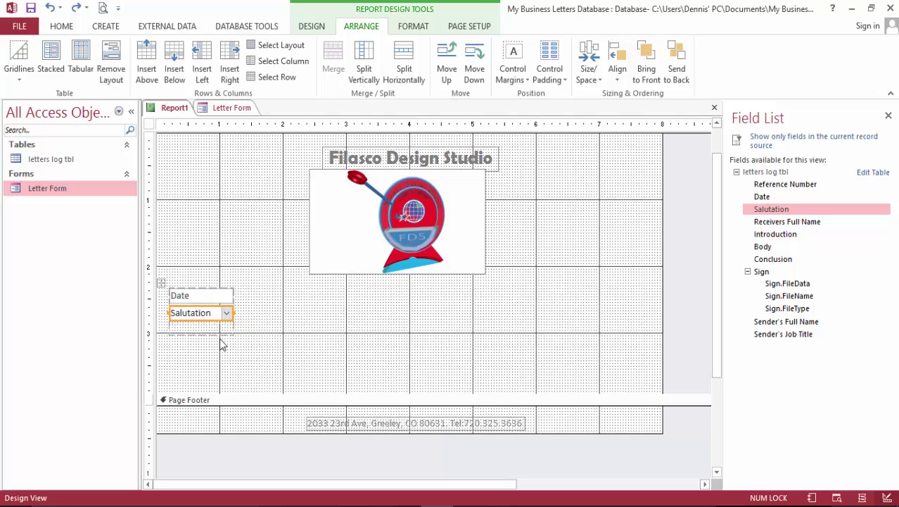
key("ctrl+z")
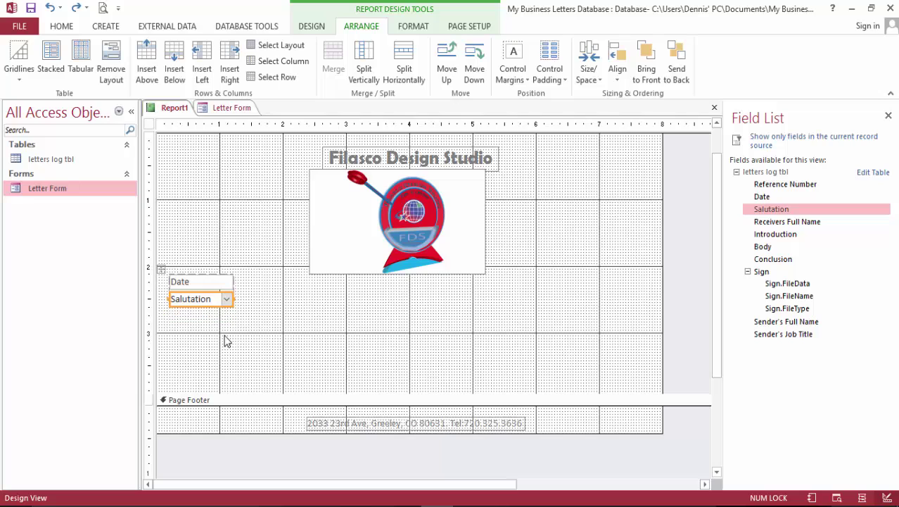
left_click(239, 326)
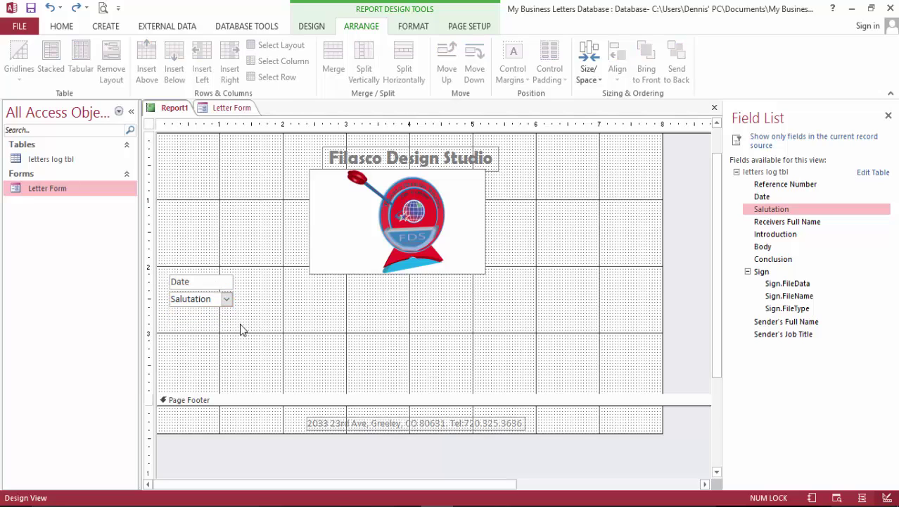
key("ctrl+z")
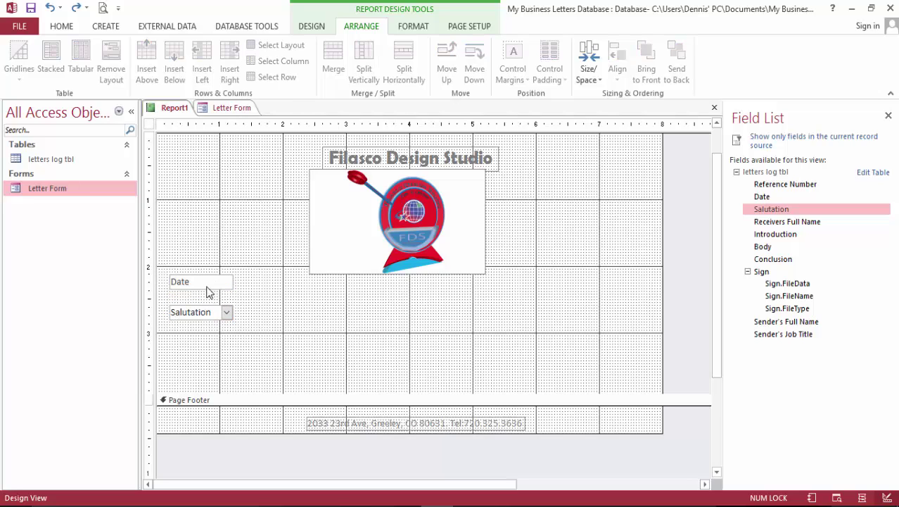
left_click(207, 284)
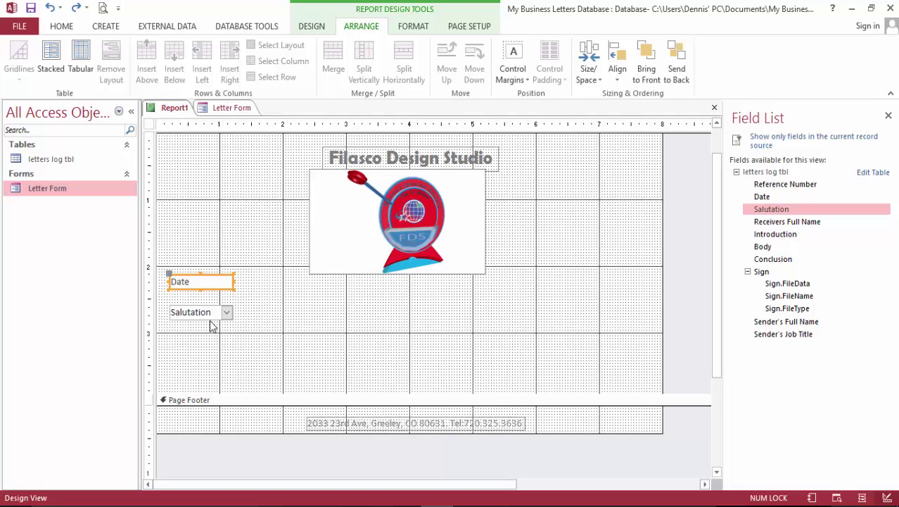
left_click(214, 318)
left_click(199, 282)
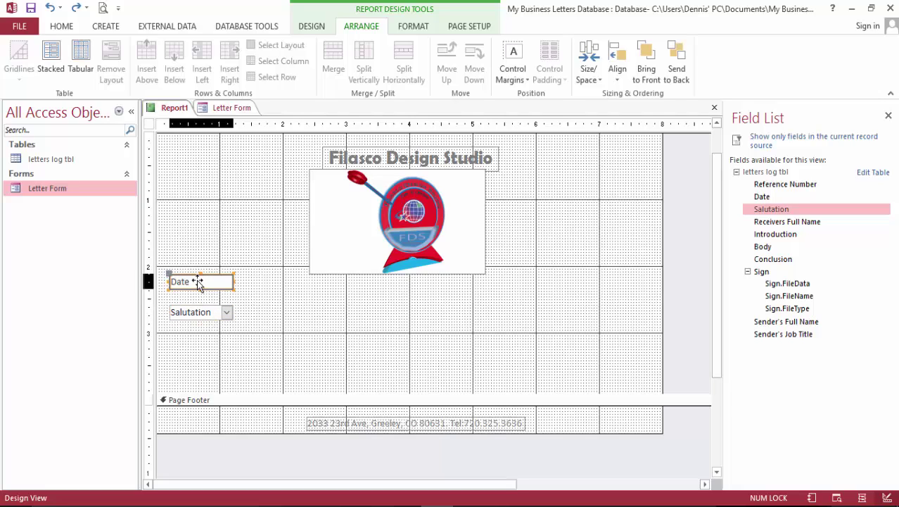
left_click_drag(181, 249, 227, 340)
left_click(249, 335)
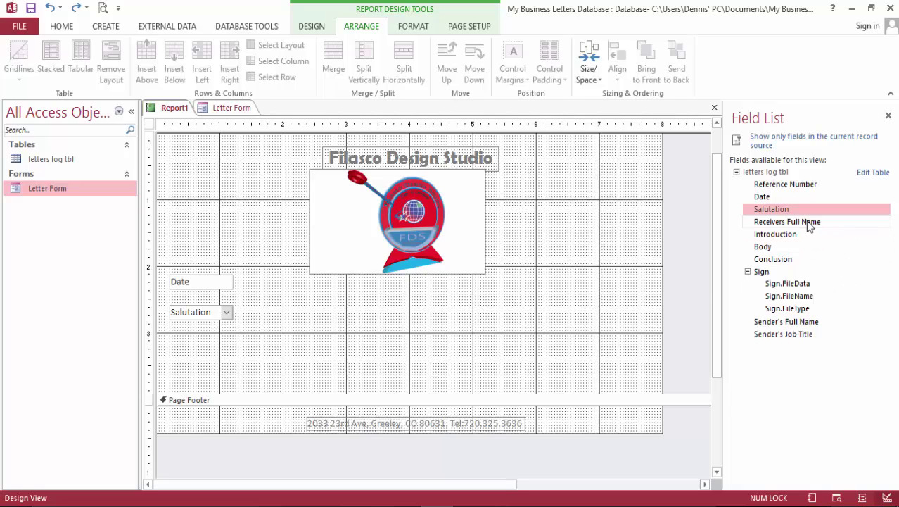
Add Receivers Full Name without its label beside Salutation and make its box narrower.
left_click_drag(809, 222, 292, 308)
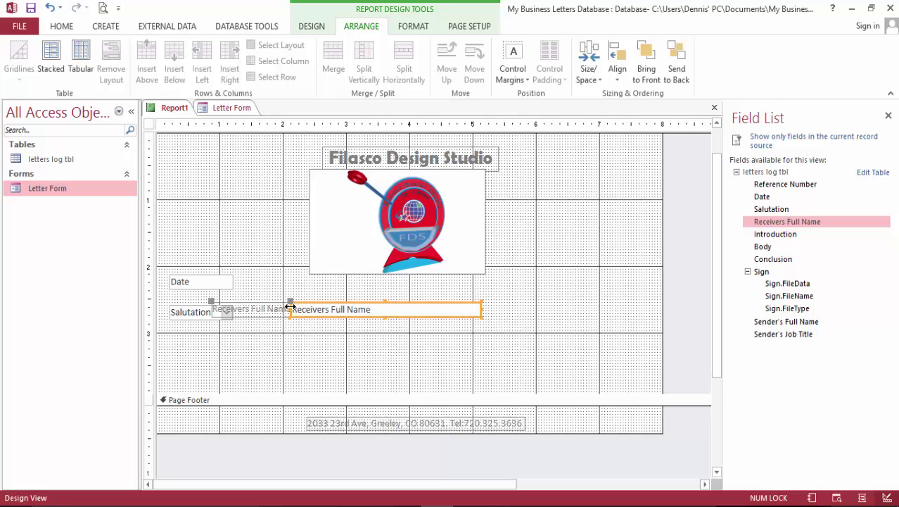
left_click(258, 310)
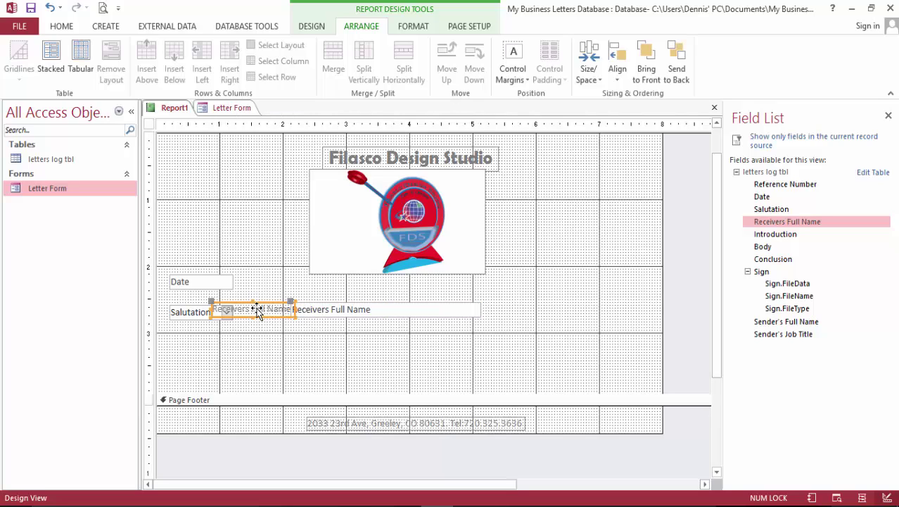
key("Delete")
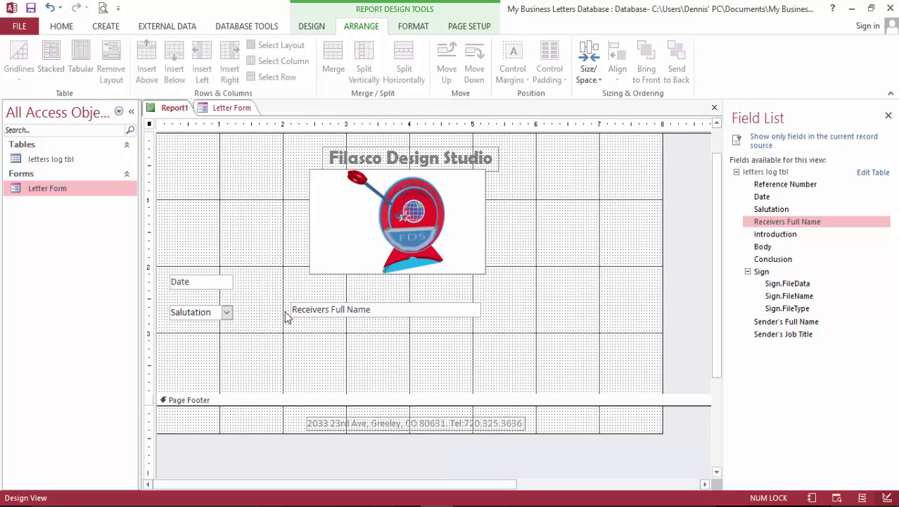
left_click_drag(297, 312, 245, 310)
left_click(325, 361)
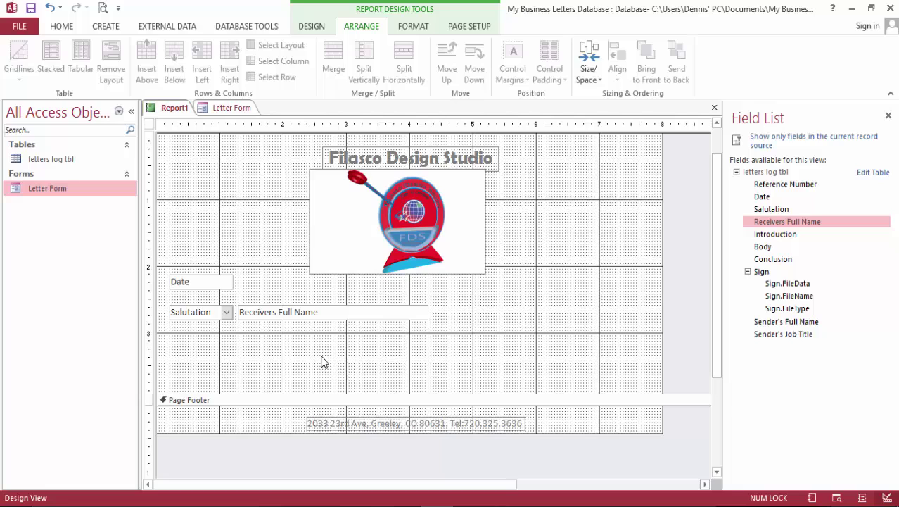
left_click(374, 313)
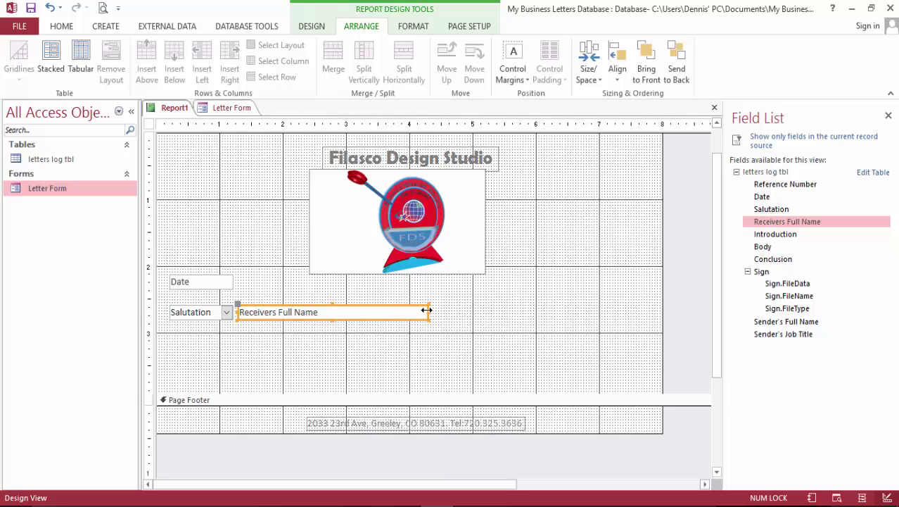
left_click_drag(426, 310, 343, 303)
Add a label-free Introduction box under Date, stretched across the page and taller, then add Body.
scroll(400, 342, "down", 2)
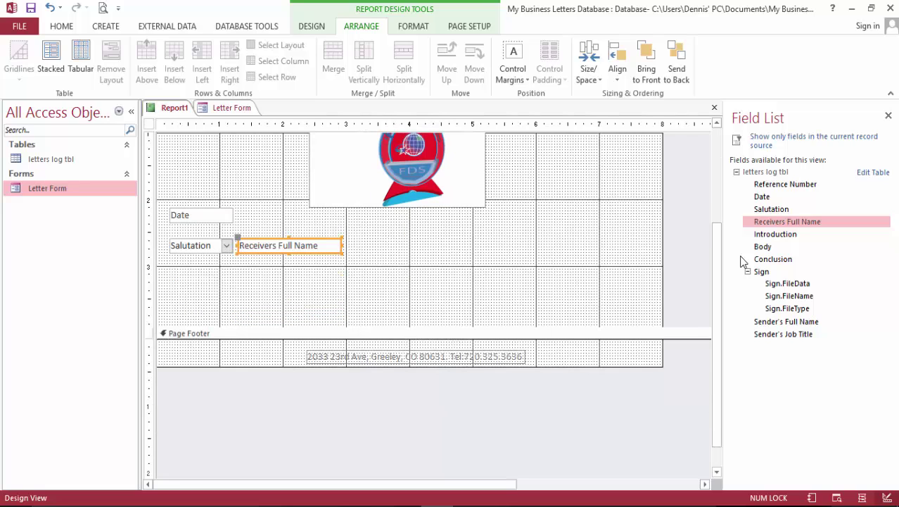
left_click_drag(746, 234, 184, 282)
left_click(169, 285)
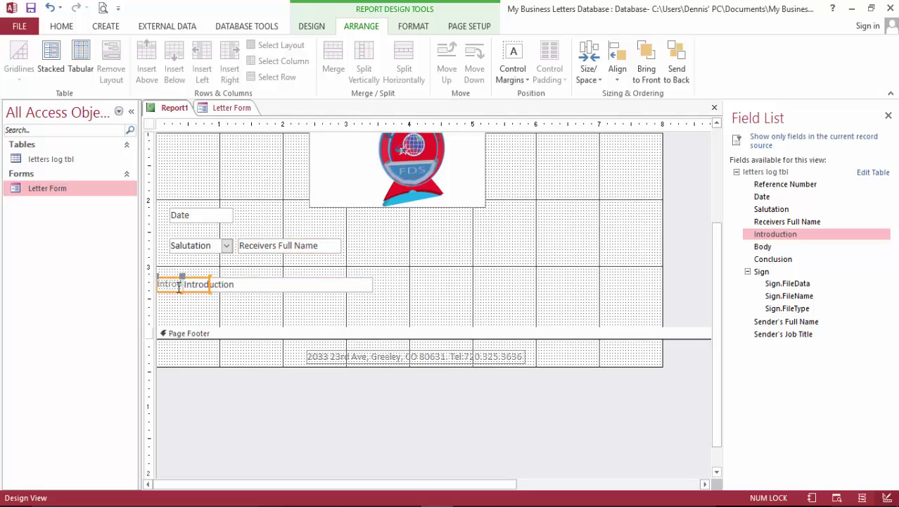
key("Delete")
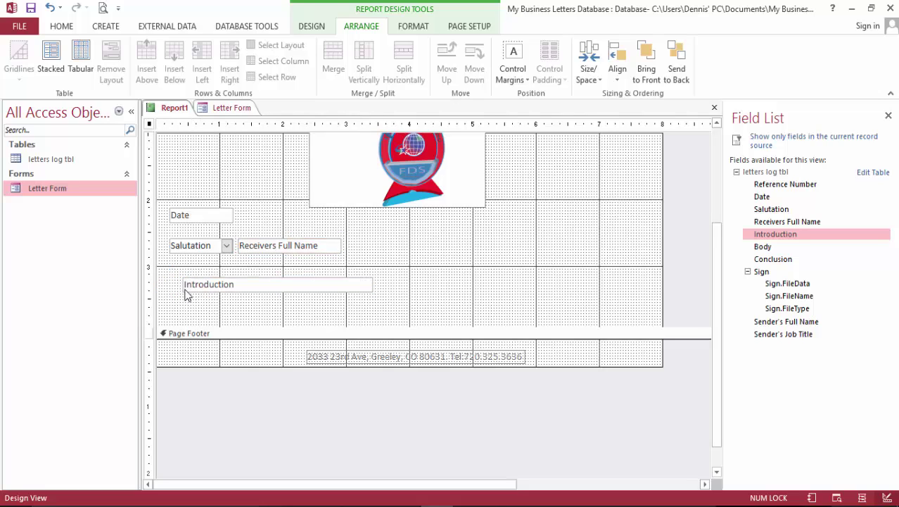
left_click_drag(184, 289, 174, 281)
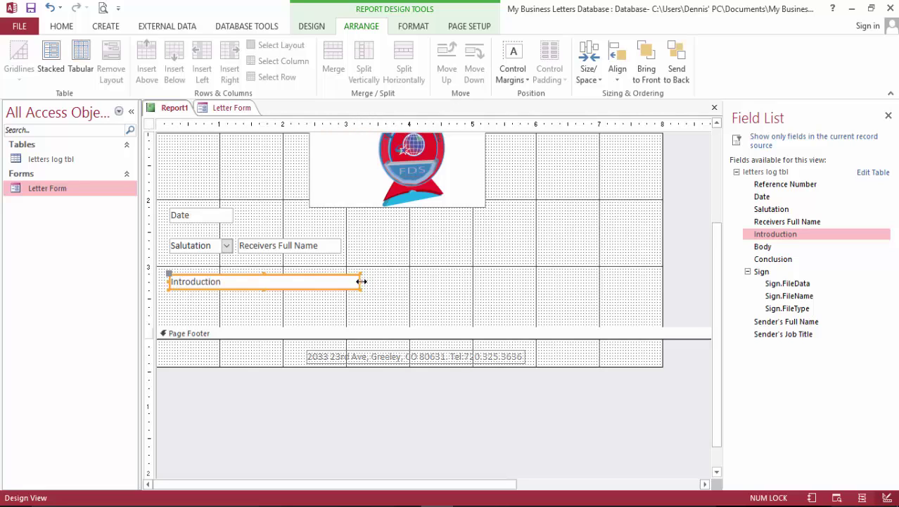
left_click_drag(360, 282, 626, 299)
left_click(339, 282)
left_click_drag(360, 280, 616, 295)
scroll(437, 281, "down", 2)
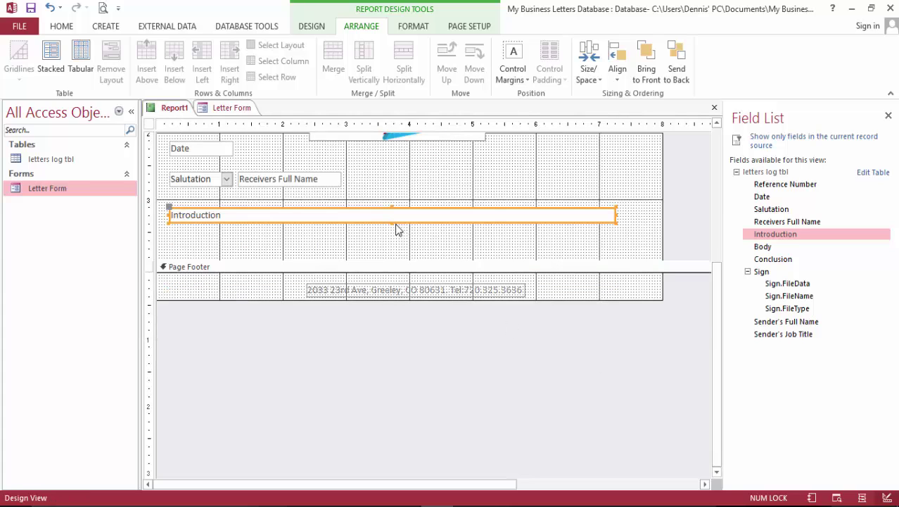
left_click_drag(393, 222, 428, 340)
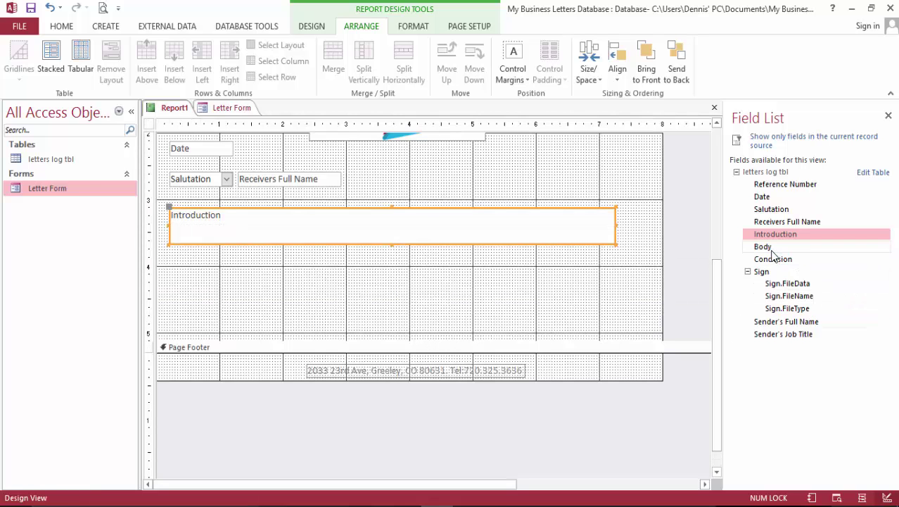
left_click_drag(765, 247, 375, 276)
Delete the Body label and move the Body box under Introduction, widened and taller.
left_click(306, 275)
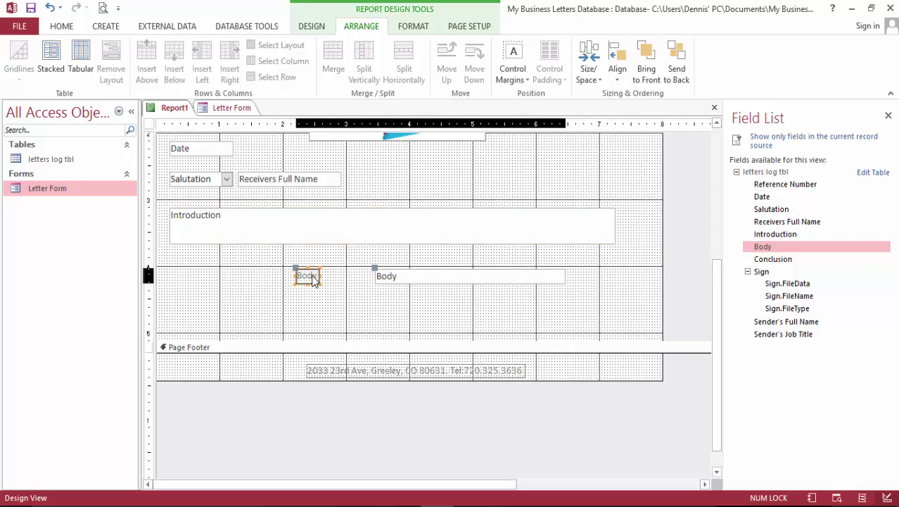
key("Delete")
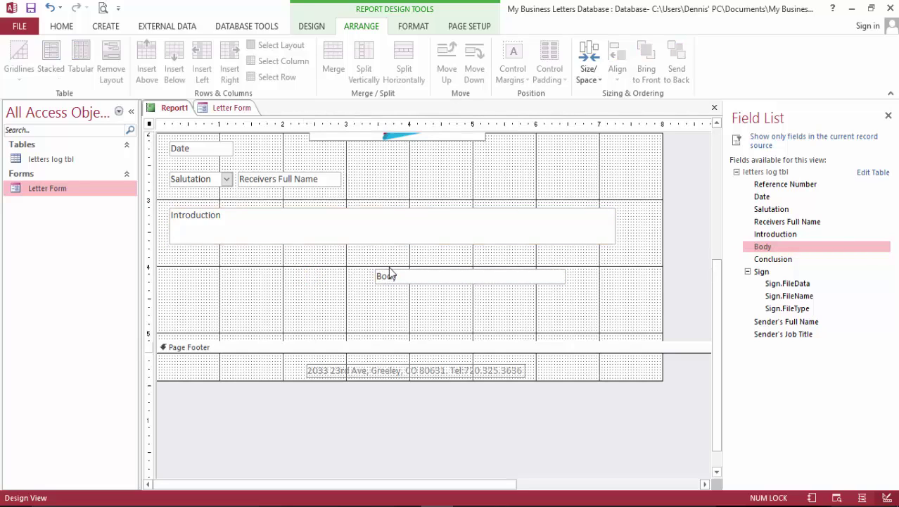
left_click_drag(391, 274, 183, 253)
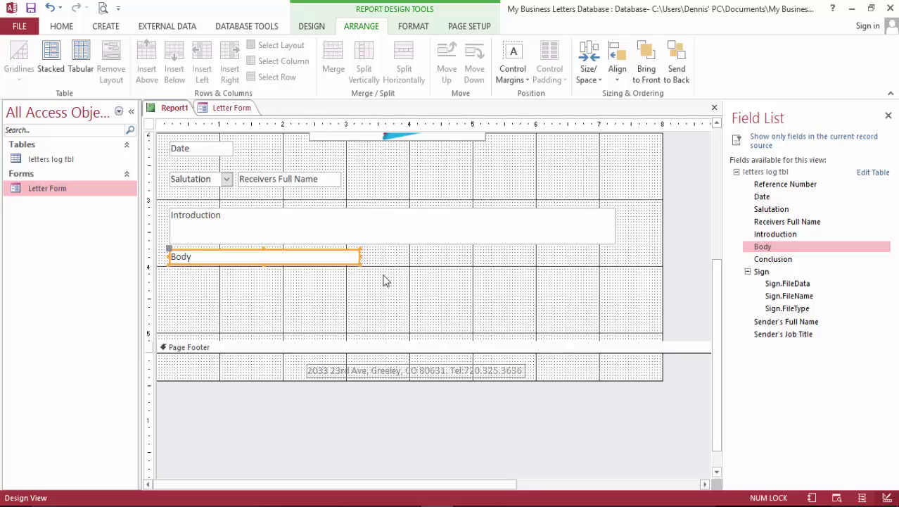
left_click_drag(360, 256, 617, 290)
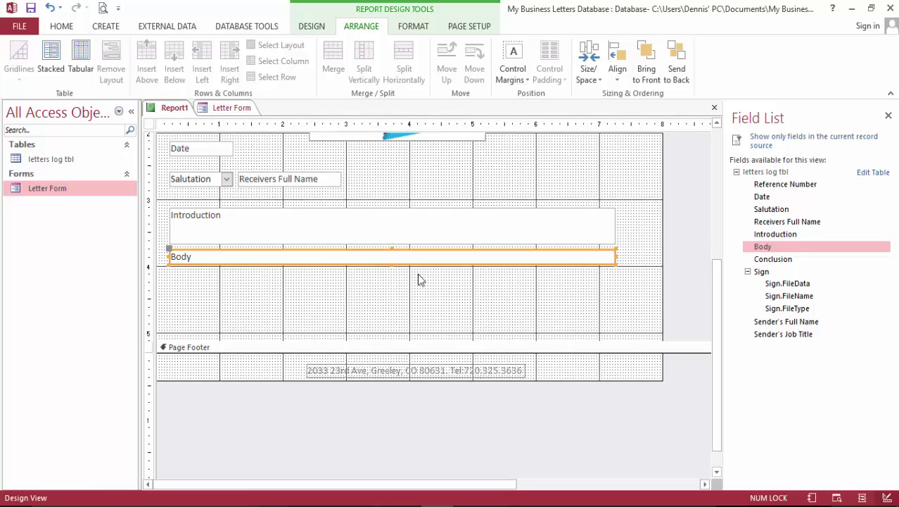
left_click_drag(392, 262, 393, 295)
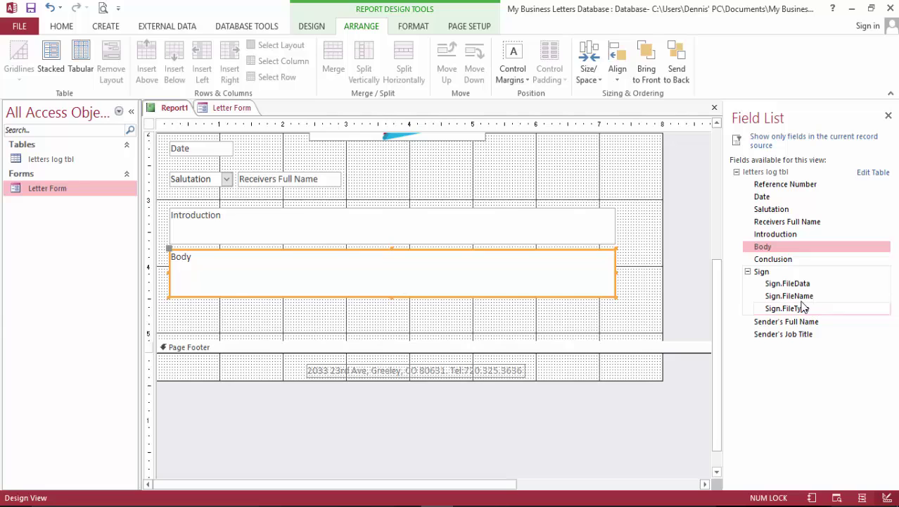
Add Conclusion without its label at the left margin, sized wide and tall to match Body.
left_click_drag(774, 260, 426, 313)
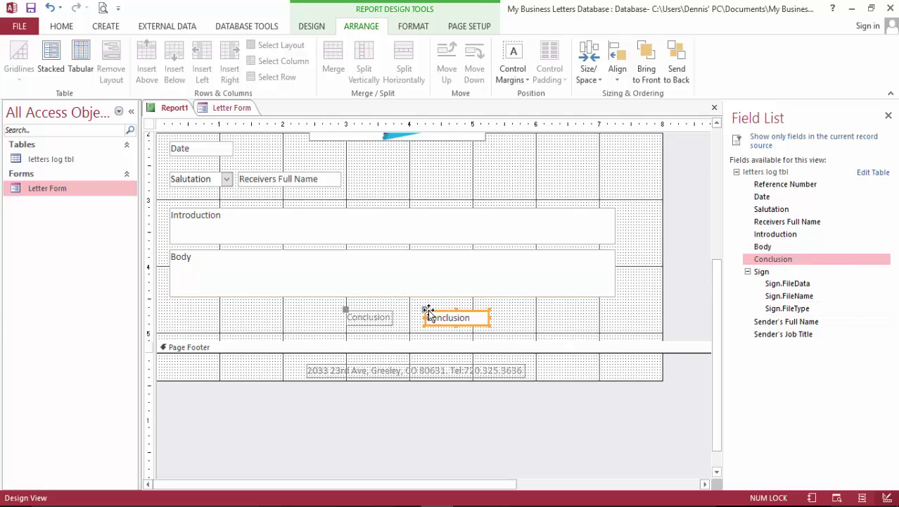
left_click(374, 315)
key("Delete")
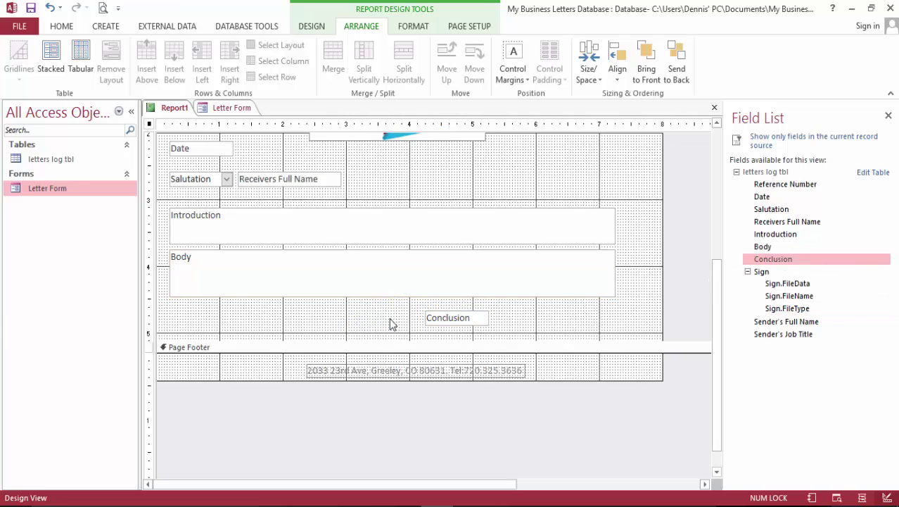
left_click_drag(374, 341, 371, 432)
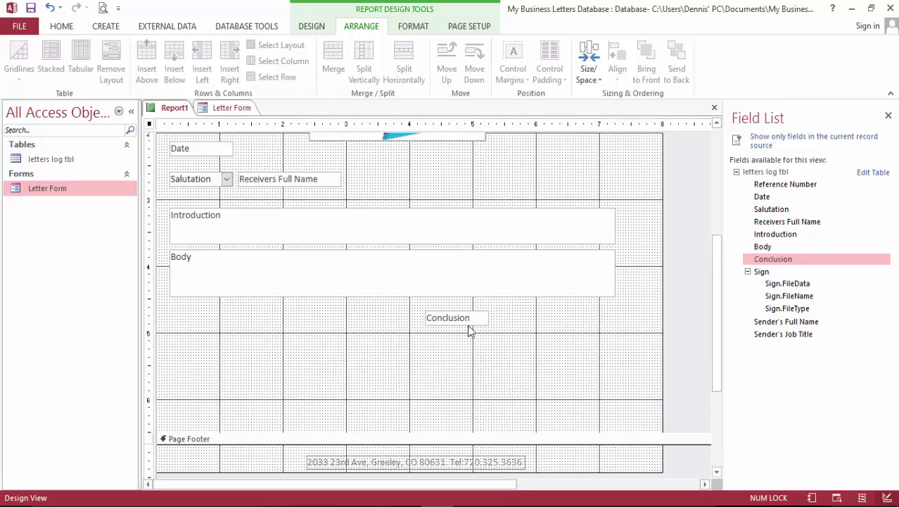
left_click_drag(427, 318, 171, 312)
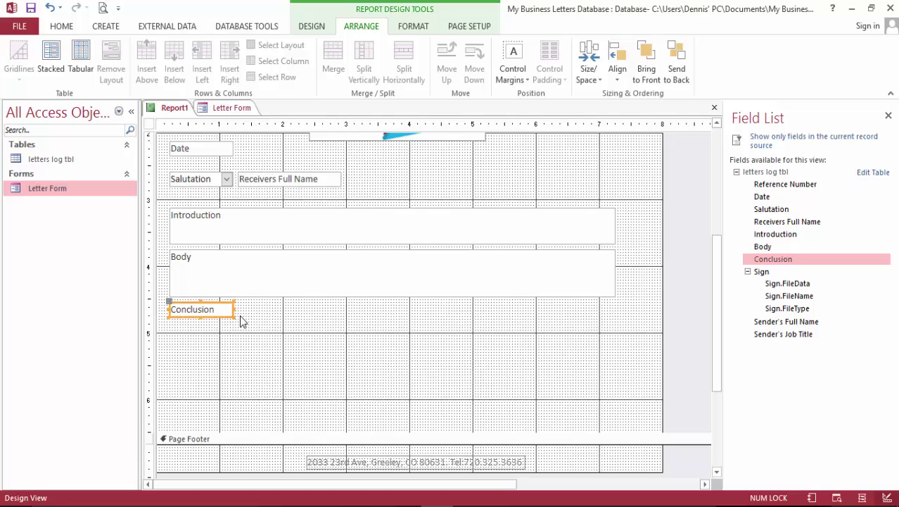
left_click_drag(232, 309, 613, 340)
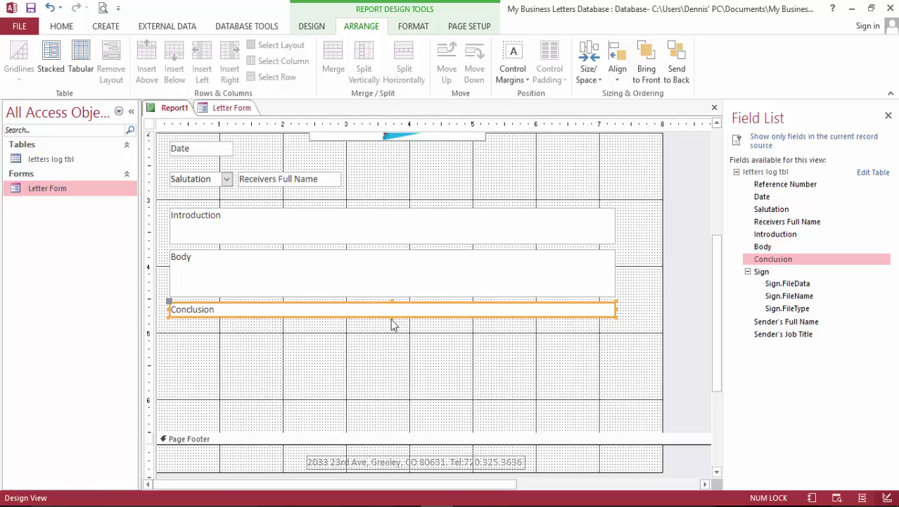
left_click_drag(392, 320, 393, 344)
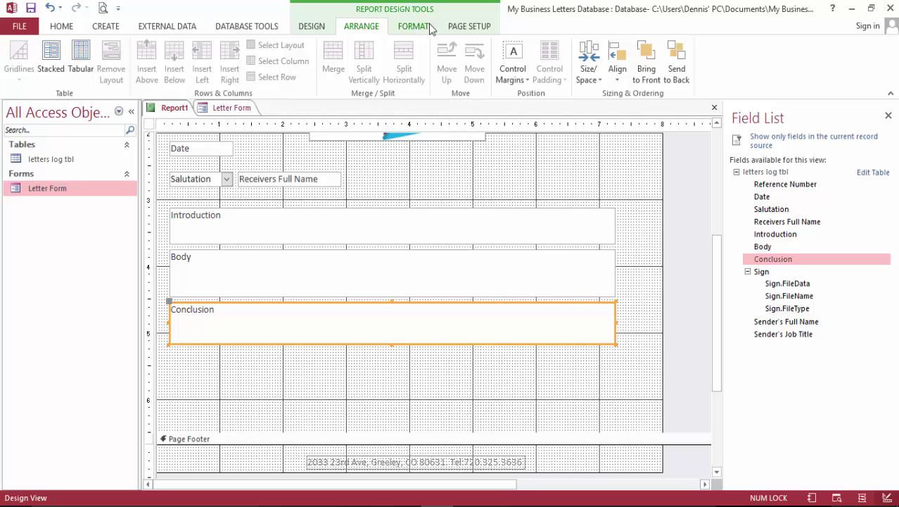
Place a 'Sincerely' label just below the Conclusion box, aligned with the left margin.
left_click(322, 28)
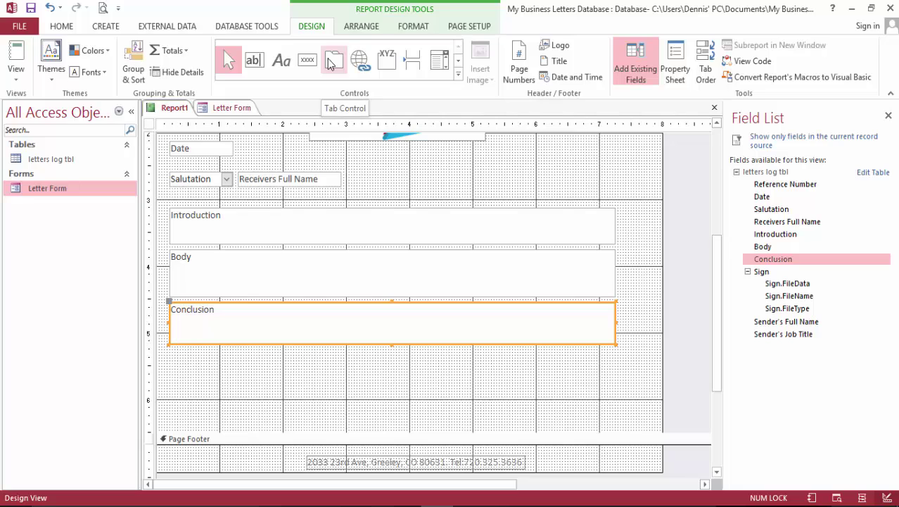
left_click(281, 60)
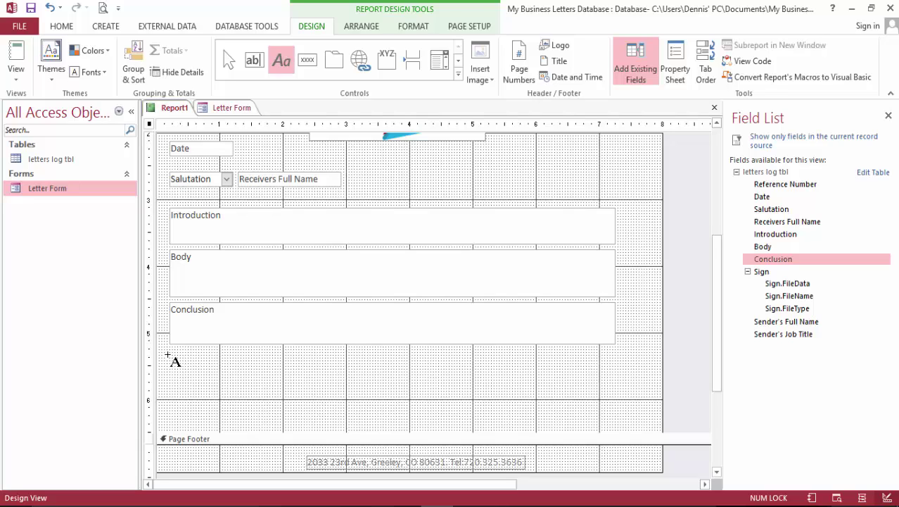
left_click(171, 356)
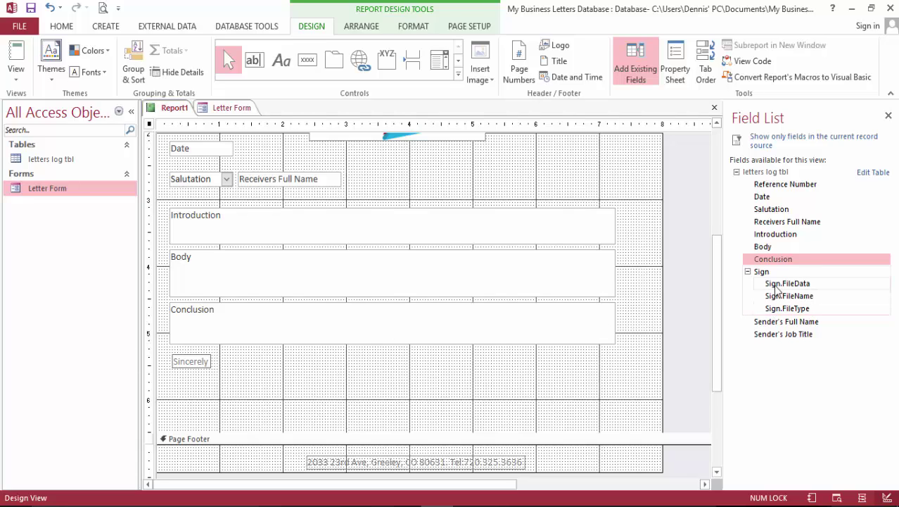
left_click(478, 371)
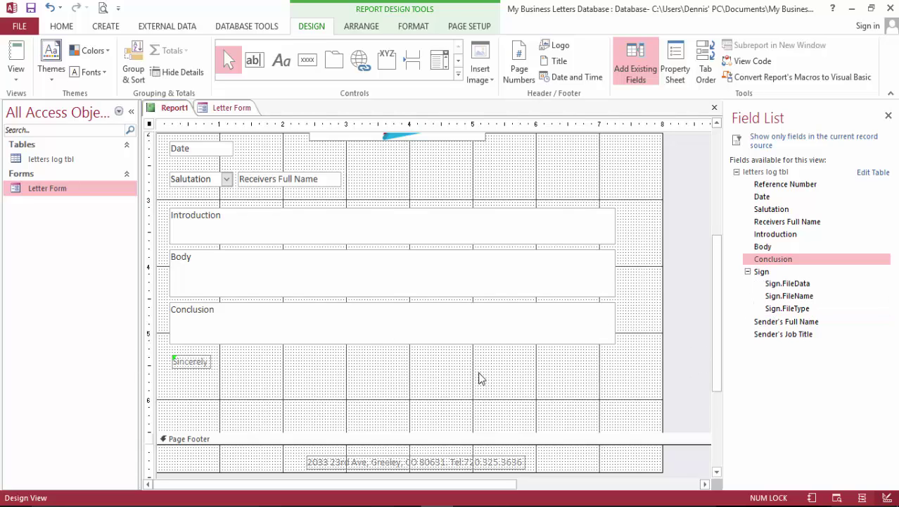
left_click(185, 363)
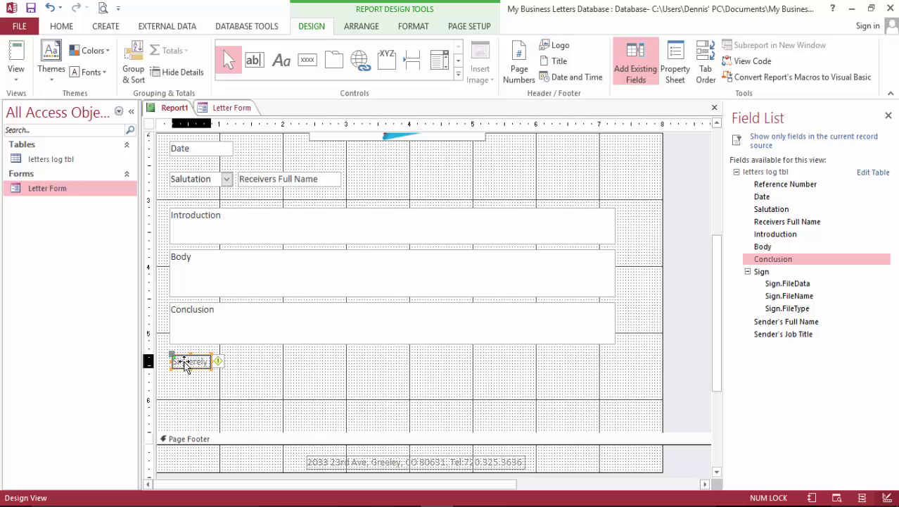
left_click_drag(184, 362, 184, 359)
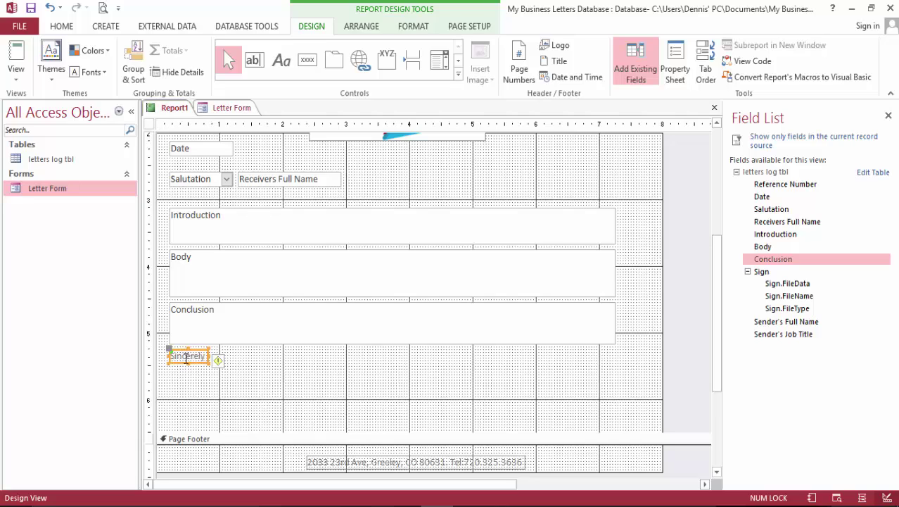
left_click(274, 399)
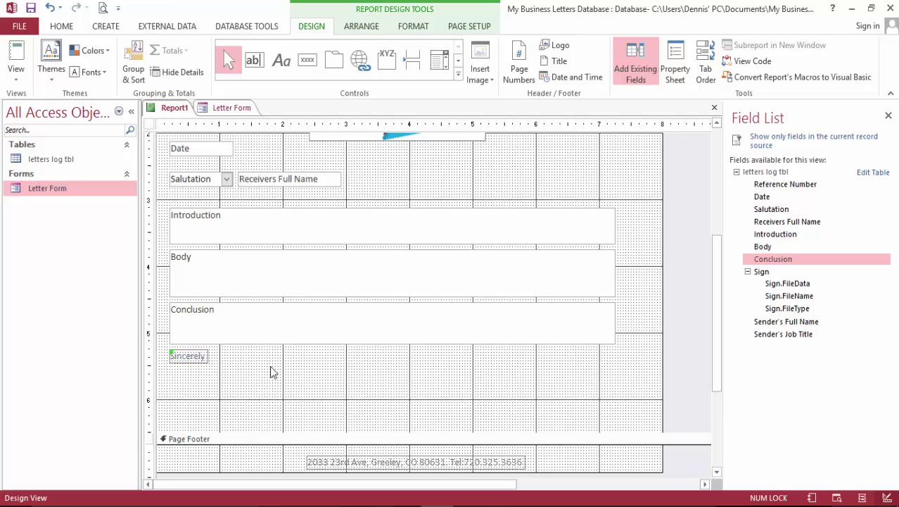
left_click(748, 273)
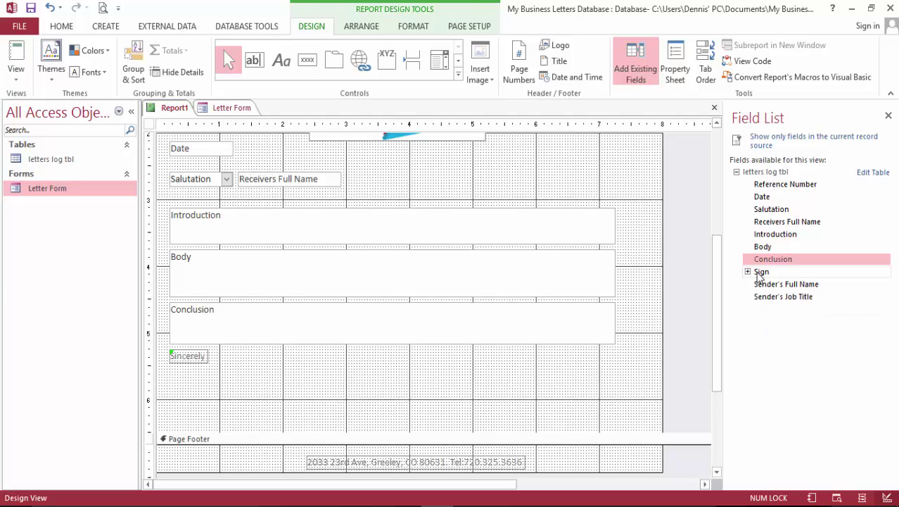
Place the Sign image under Sincerely at the left margin, with Sender's Full Name below it.
left_click_drag(760, 272, 203, 380)
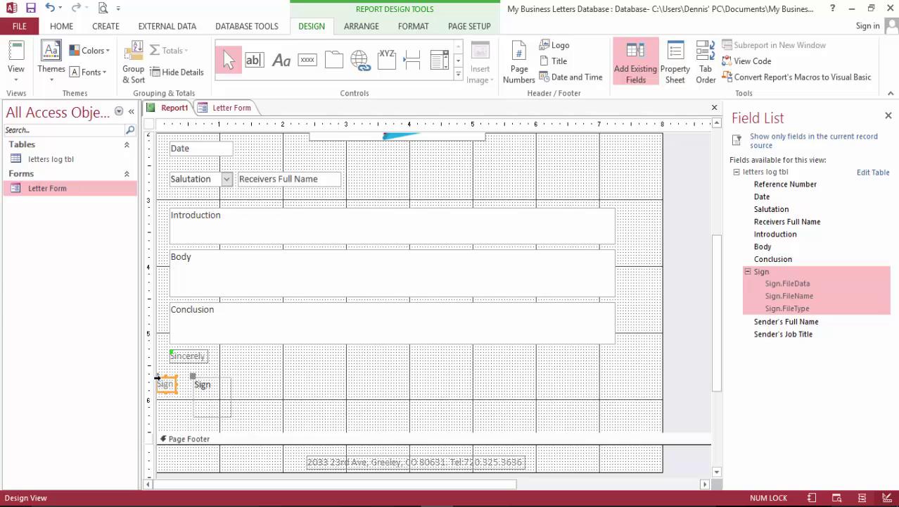
left_click_drag(227, 391, 244, 381)
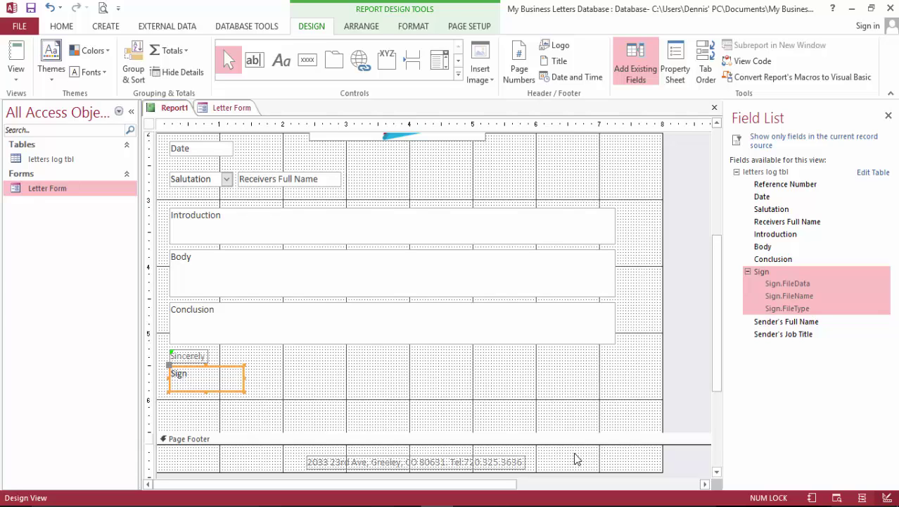
left_click_drag(790, 323, 291, 409)
left_click(395, 382)
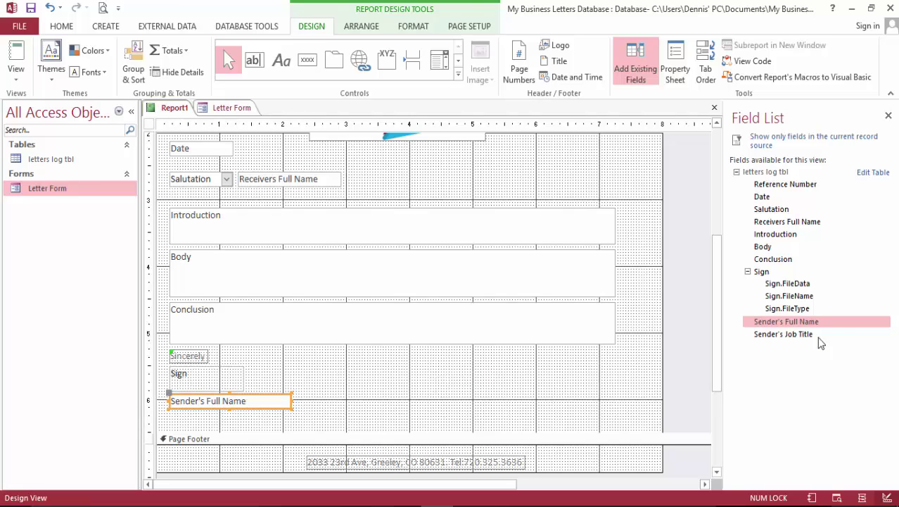
Add a label-free, left-aligned, widened Sender's Job Title box and extend the Detail section downward.
left_click_drag(778, 335, 189, 417)
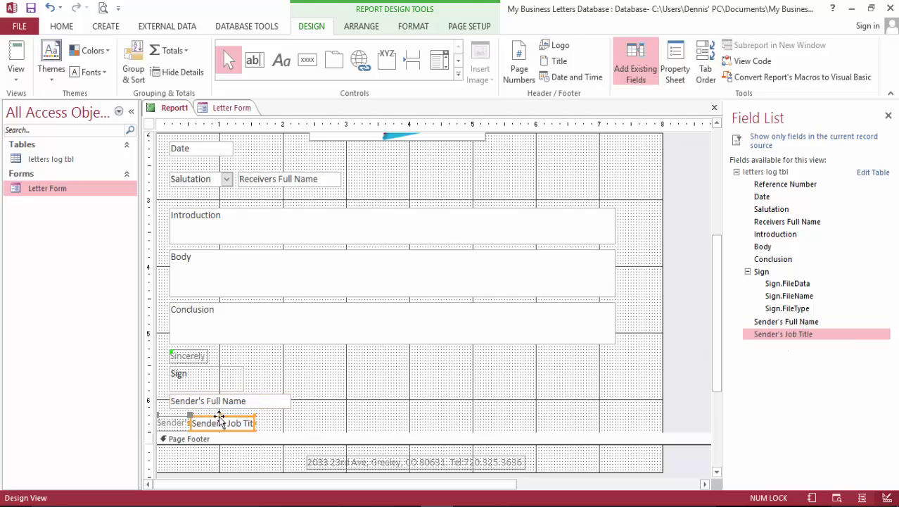
left_click(173, 425)
key("Delete")
left_click_drag(198, 423, 177, 420)
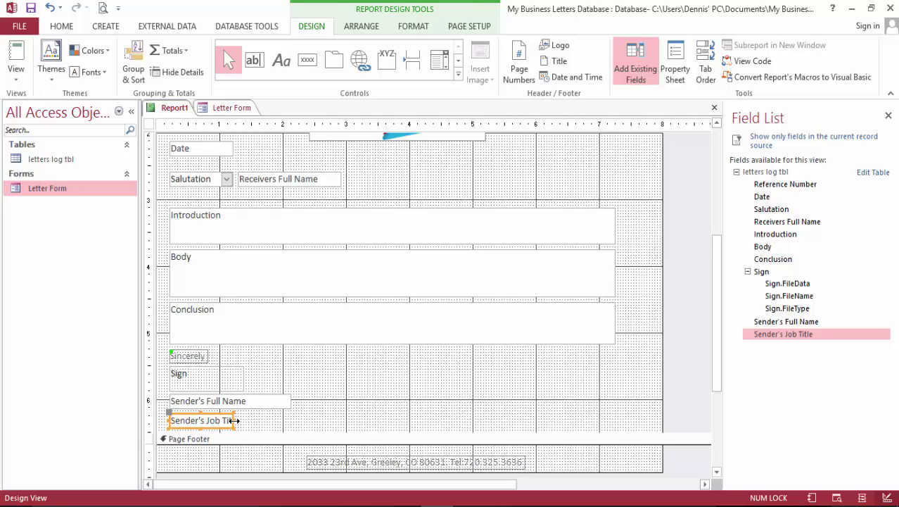
left_click_drag(233, 420, 292, 425)
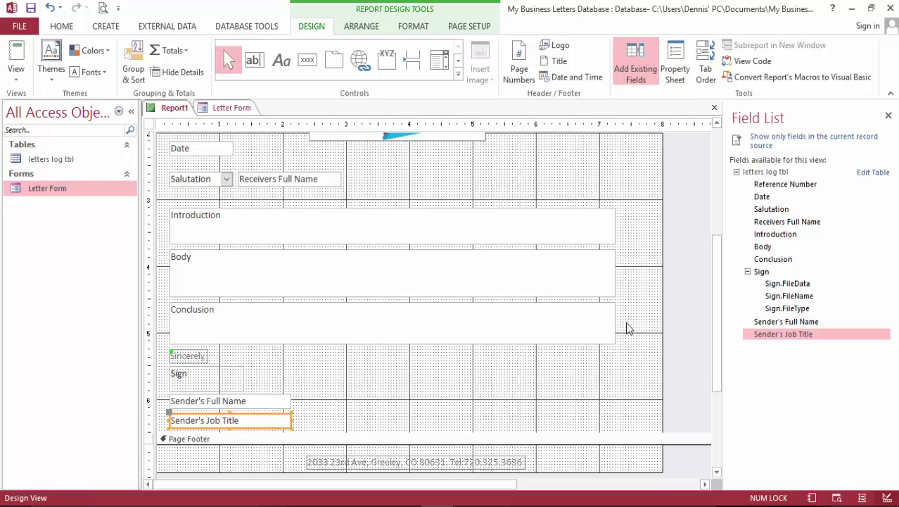
left_click_drag(417, 433, 418, 462)
scroll(412, 405, "down", 3)
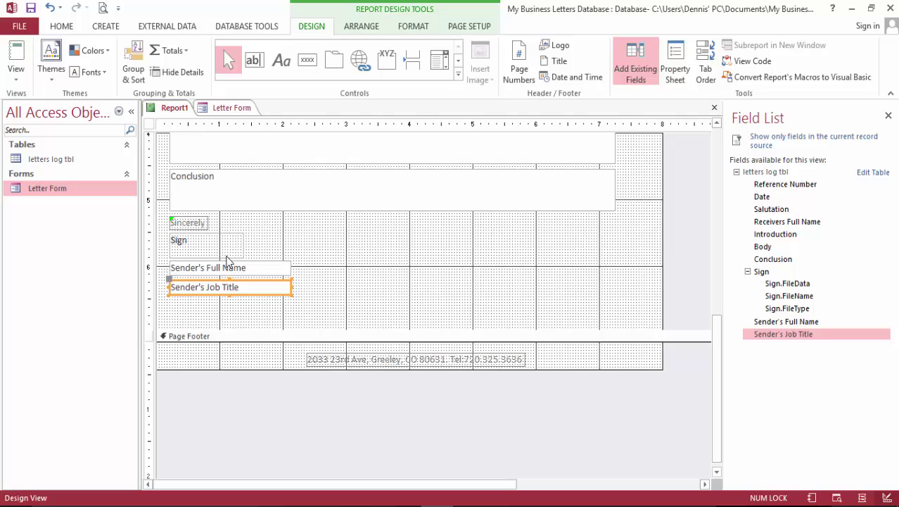
Copy the Sincerely label below Sender's Job Title and change its text to Enclosure.
left_click(199, 224)
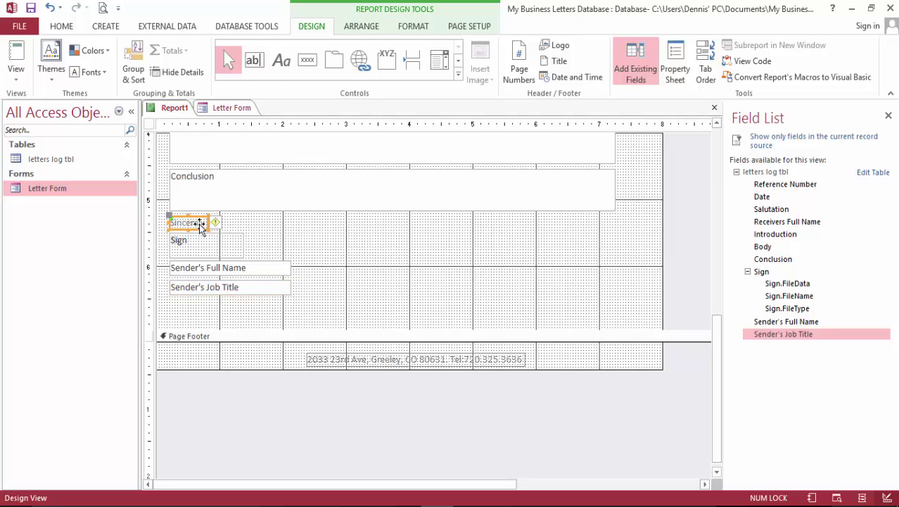
left_click_drag(200, 224, 239, 307)
left_click(205, 304)
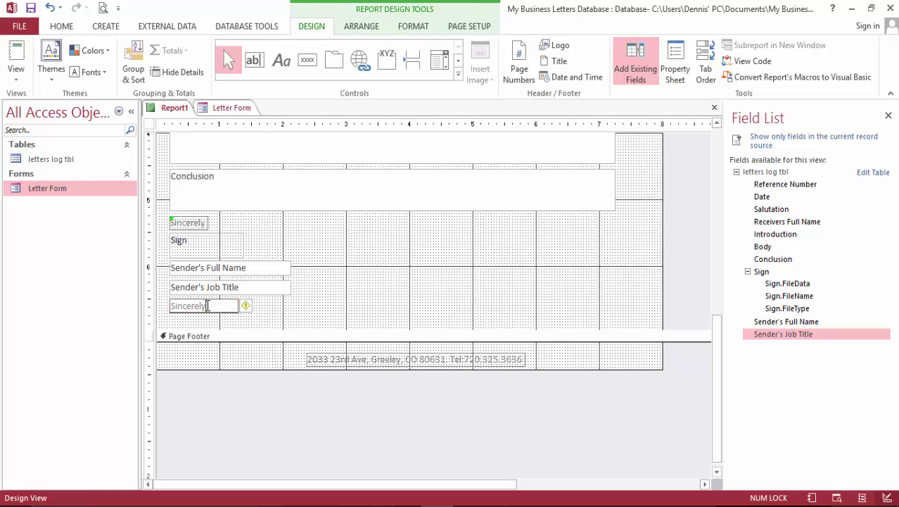
double_click(208, 305)
key("BackSpace")
left_click(405, 312)
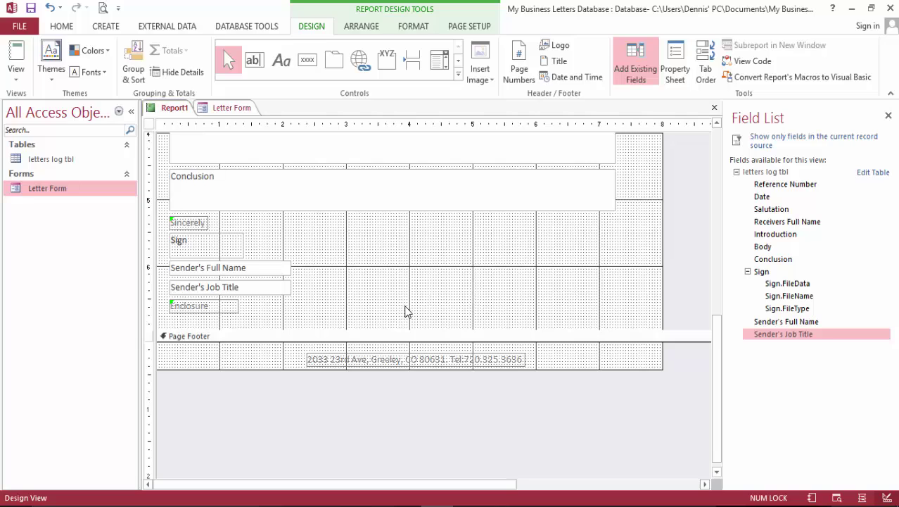
left_click(224, 306)
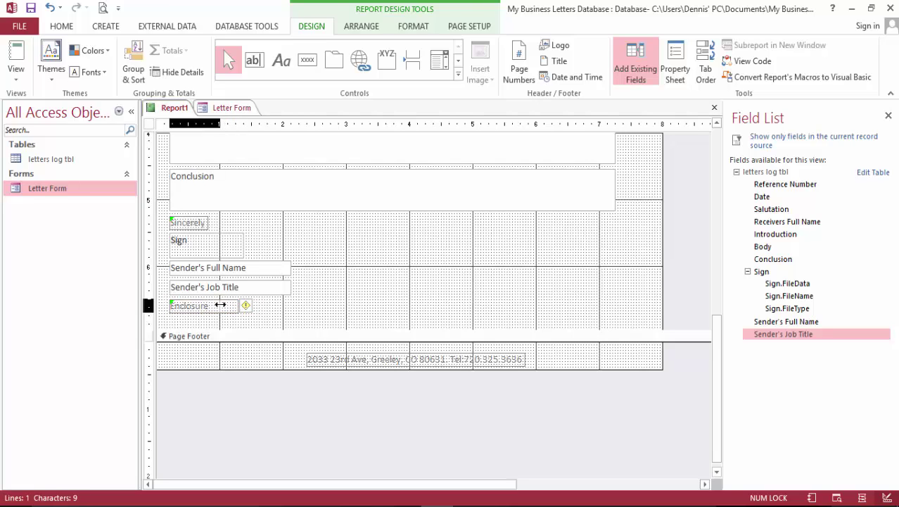
left_click(378, 295)
scroll(408, 278, "up", 5)
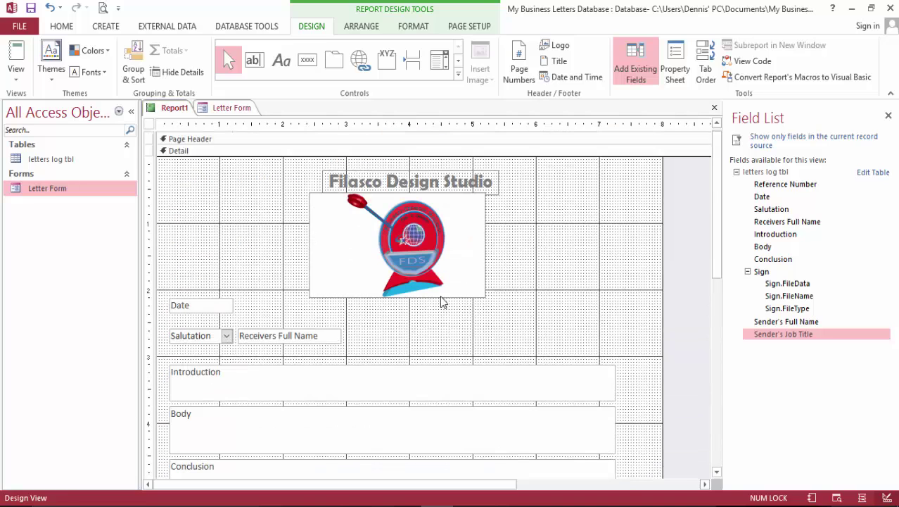
Review the complete letter page in Print Preview, then return to Design View.
left_click(103, 8)
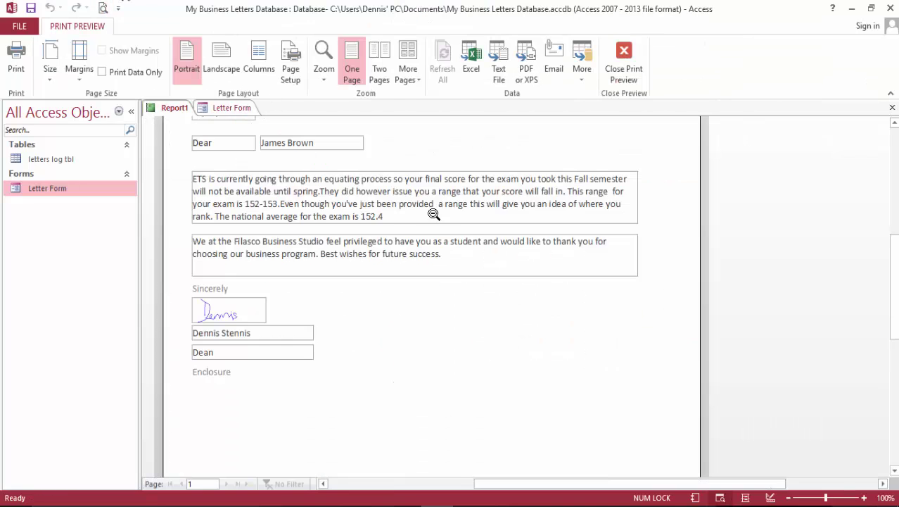
scroll(586, 363, "up", 5)
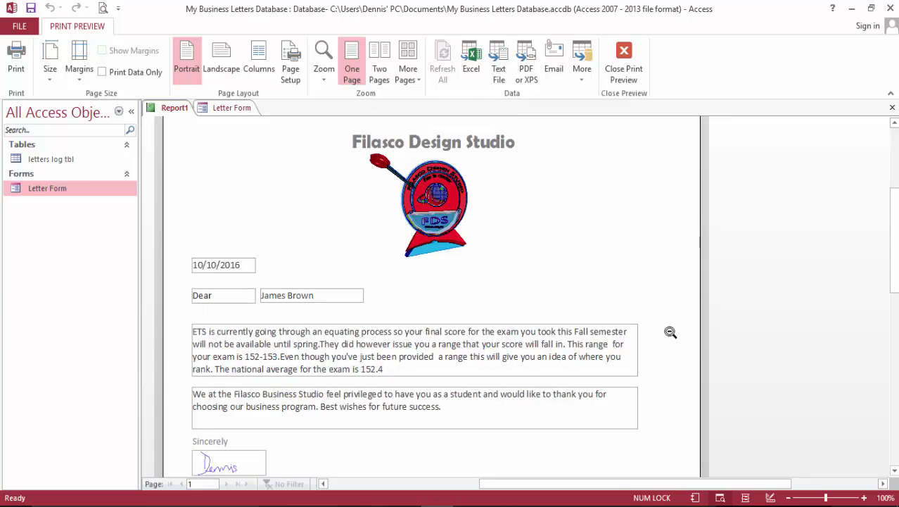
scroll(670, 332, "down", 10)
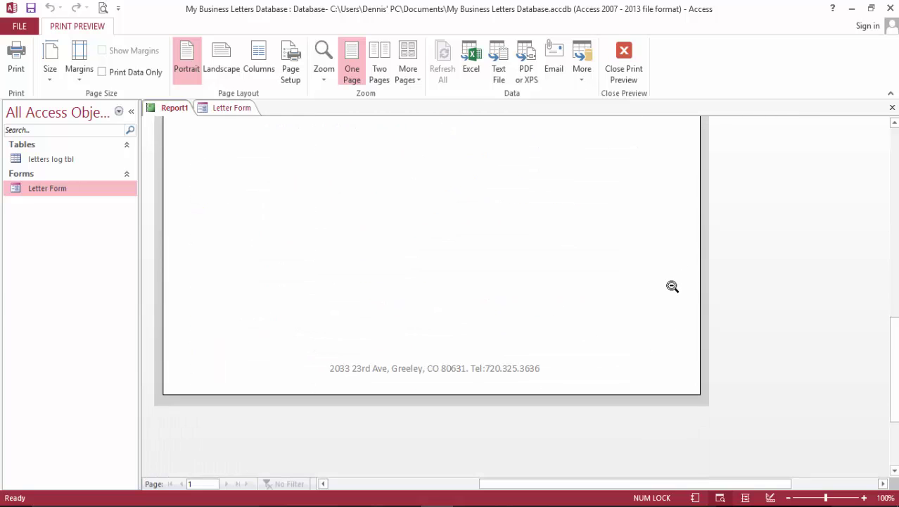
scroll(665, 303, "up", 12)
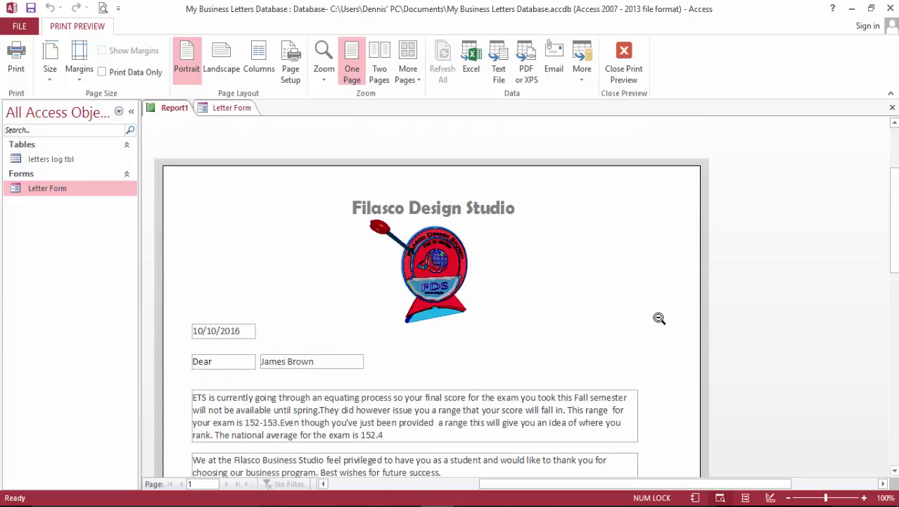
left_click(624, 56)
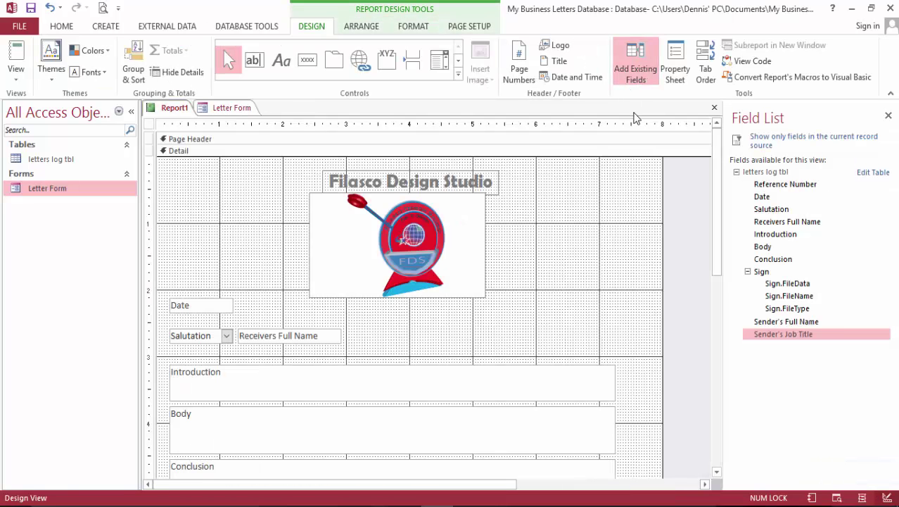
Shift all report controls down and enlarge the Detail section, pushing the page footer lower.
scroll(637, 279, "down", 2)
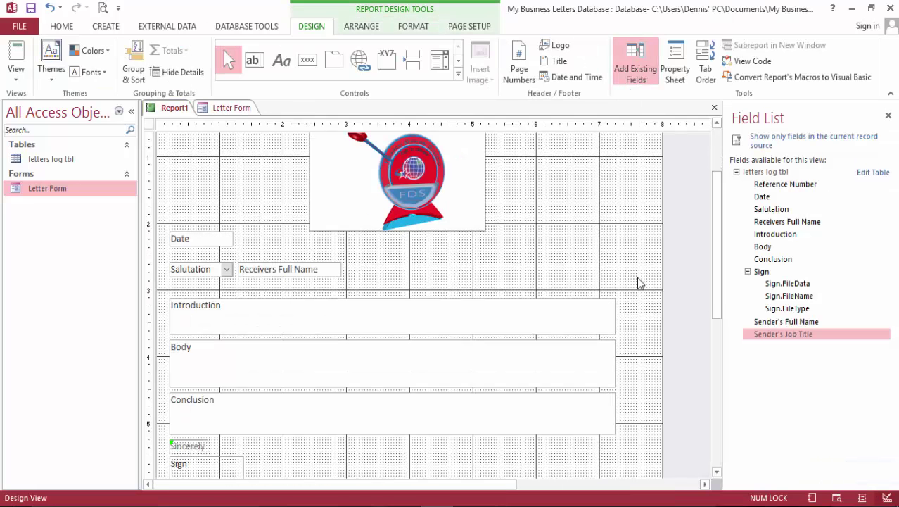
scroll(638, 281, "up", 2)
key("ctrl+a")
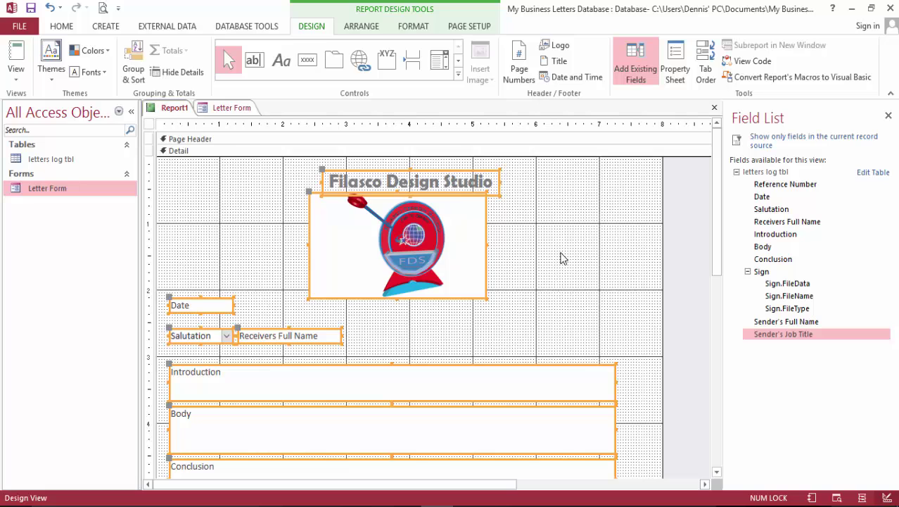
left_click_drag(338, 182, 347, 254)
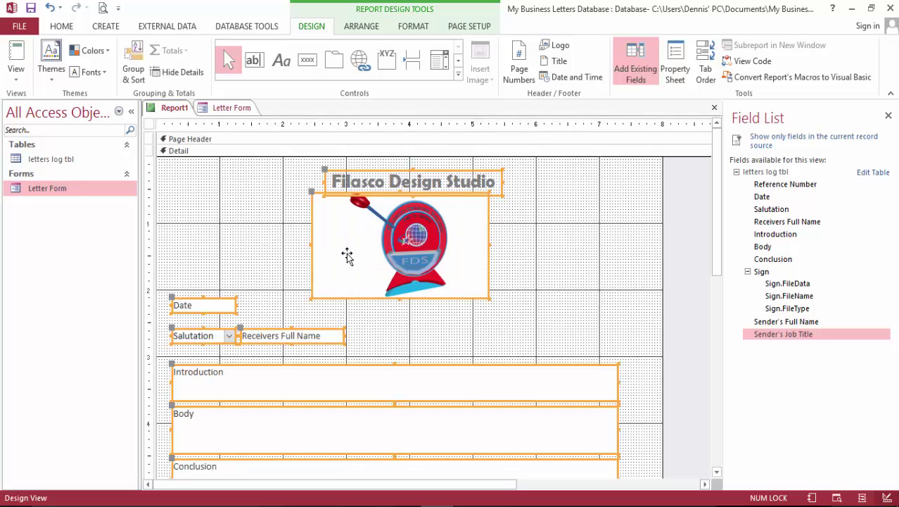
left_click_drag(379, 183, 375, 214)
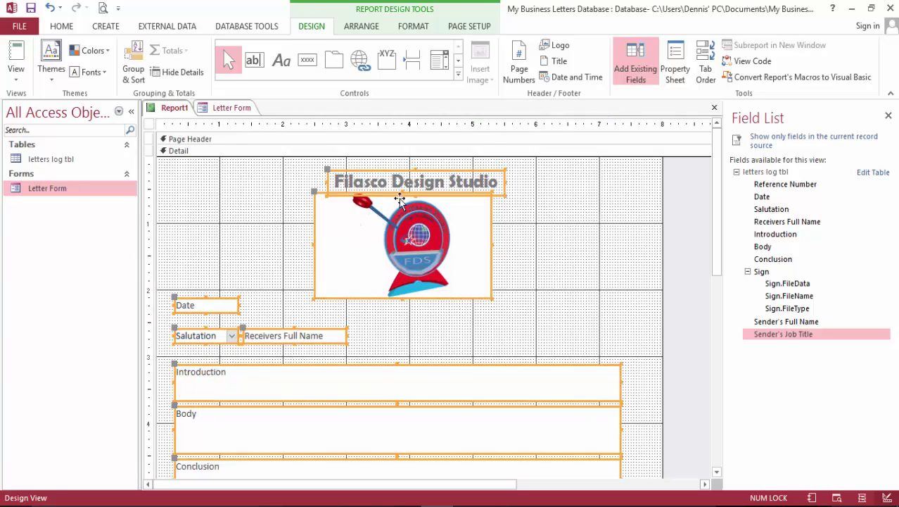
scroll(585, 243, "down", 10)
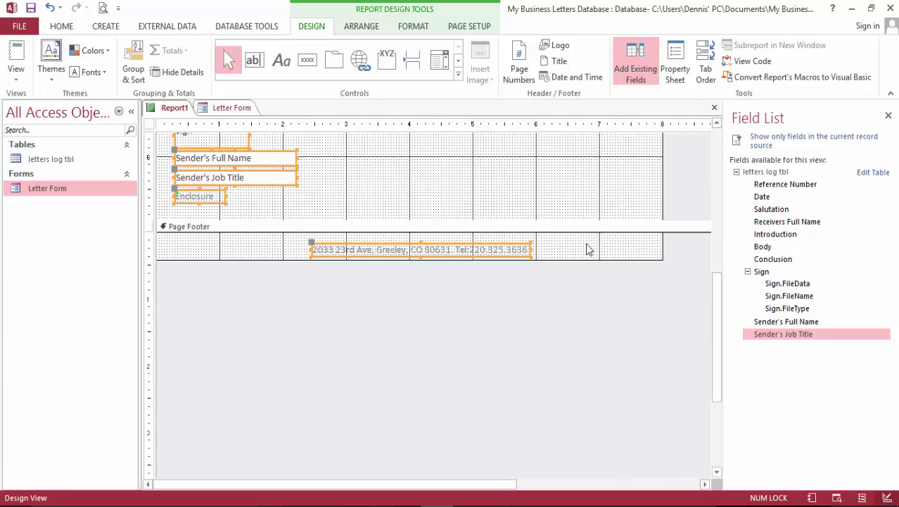
left_click(378, 218)
left_click(378, 219)
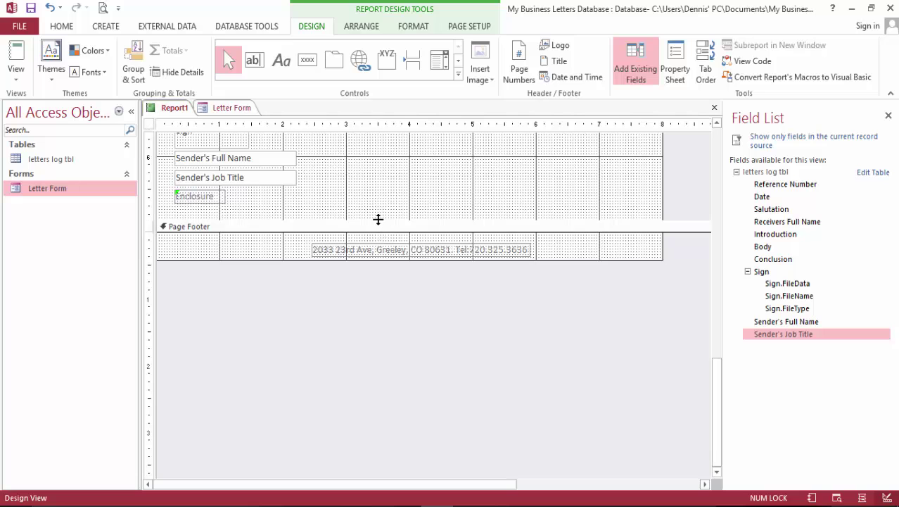
left_click_drag(377, 220, 380, 308)
Move the logo and letter fields lower and set the Filasco Design Studio title just above the logo.
scroll(393, 297, "up", 10)
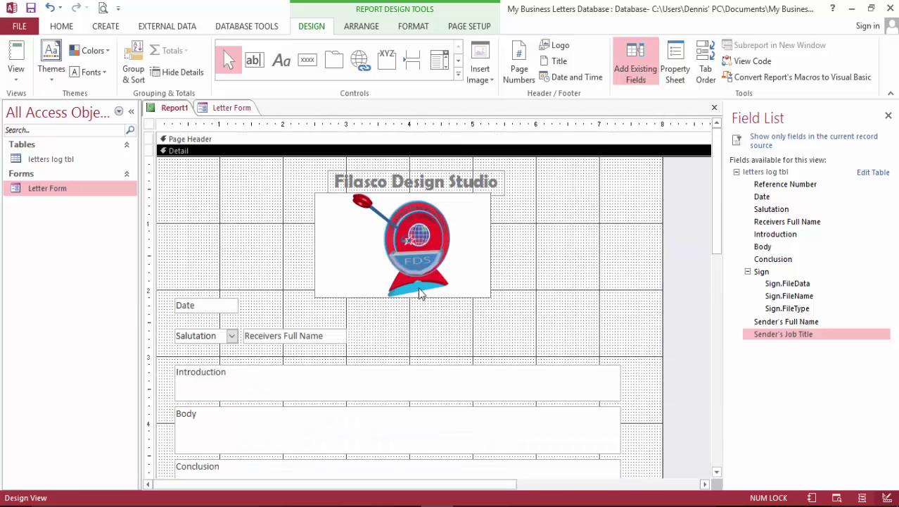
scroll(421, 292, "down", 3)
left_click_drag(169, 162, 430, 484)
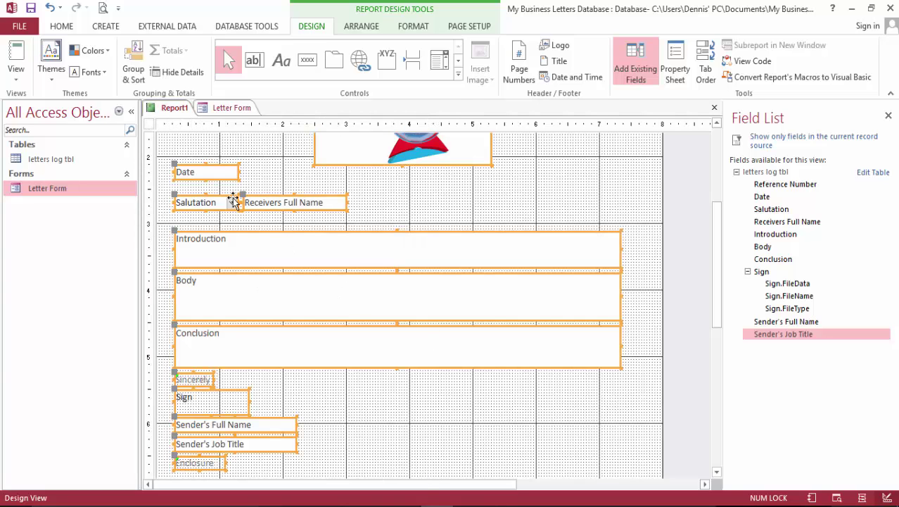
left_click_drag(221, 175, 220, 234)
scroll(434, 237, "up", 3)
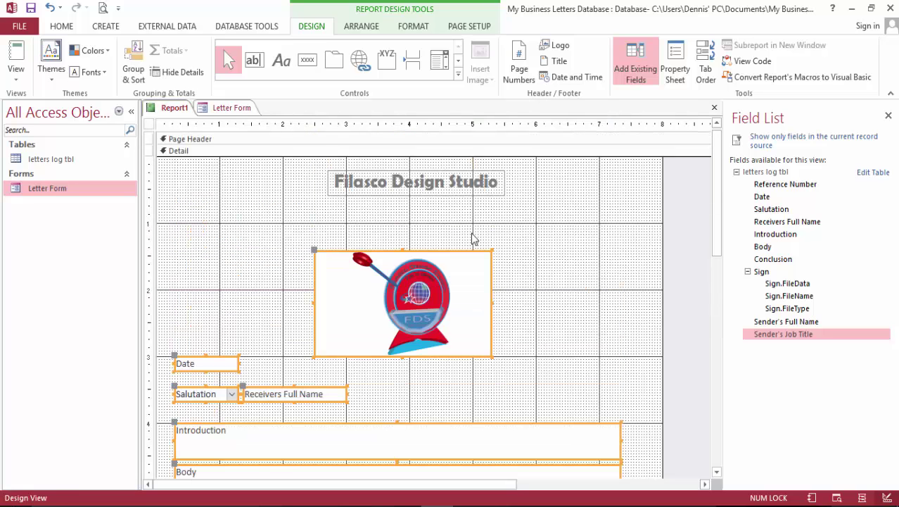
left_click(399, 191)
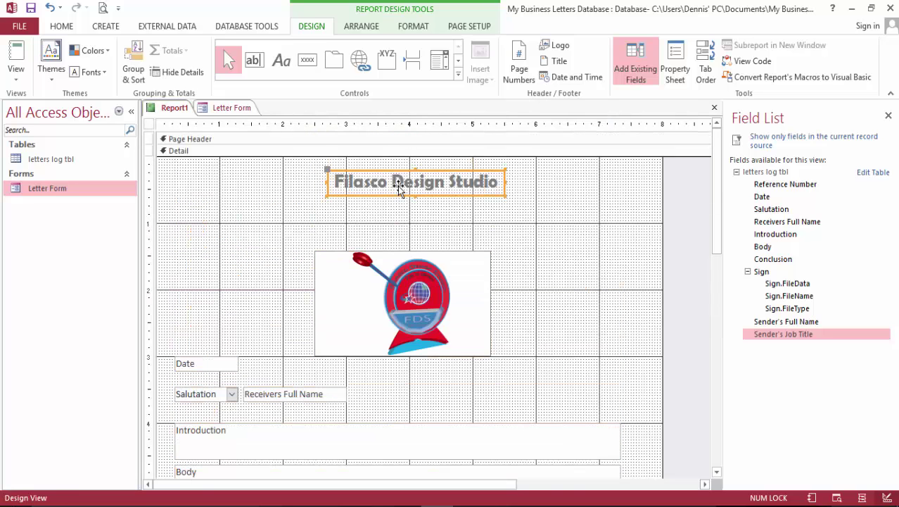
left_click_drag(327, 174, 317, 216)
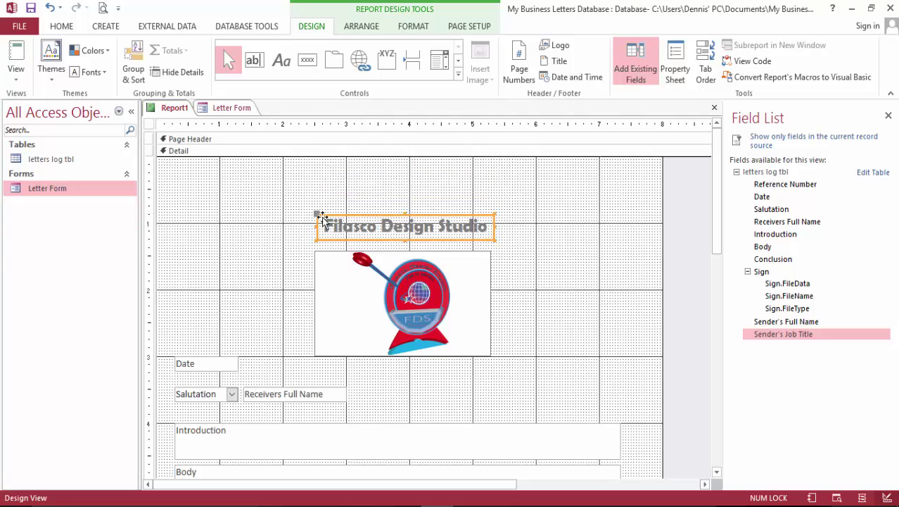
scroll(629, 239, "down", 10)
scroll(654, 254, "up", 10)
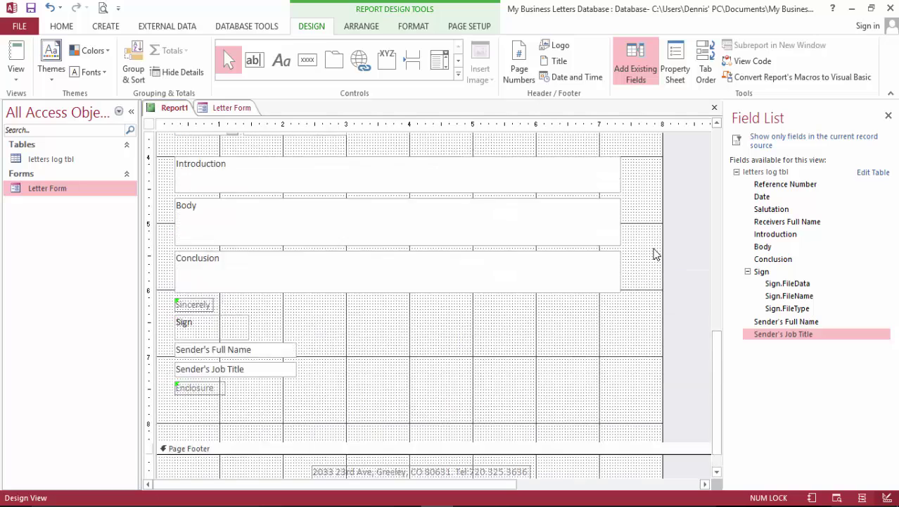
left_click(102, 8)
scroll(617, 281, "down", 5)
scroll(635, 277, "down", 3)
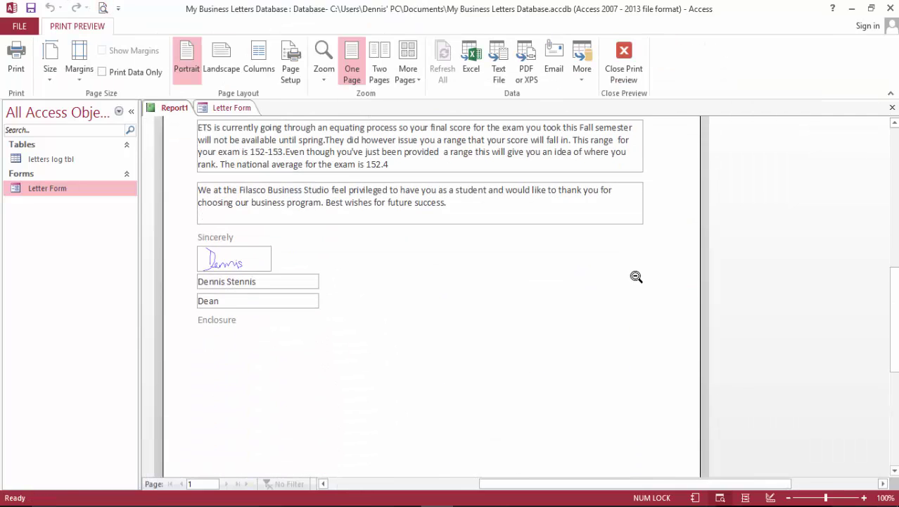
scroll(636, 277, "up", 5)
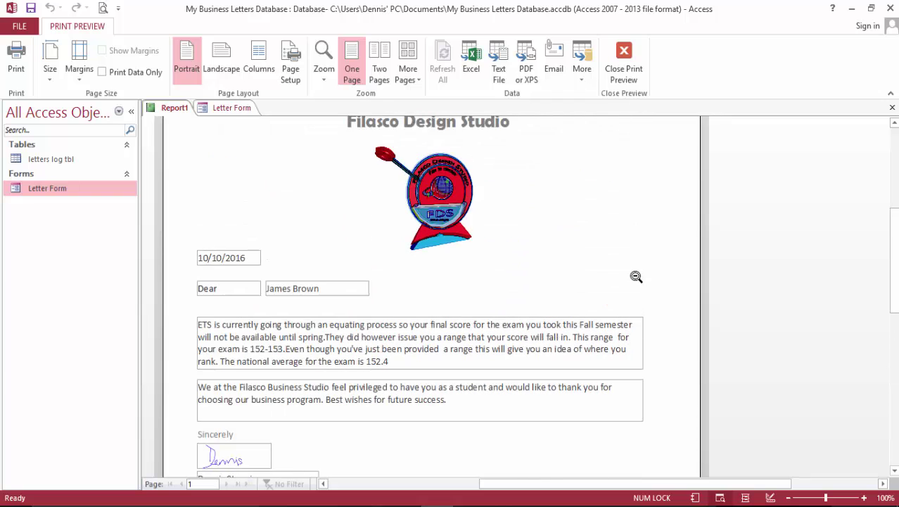
scroll(607, 244, "up", 2)
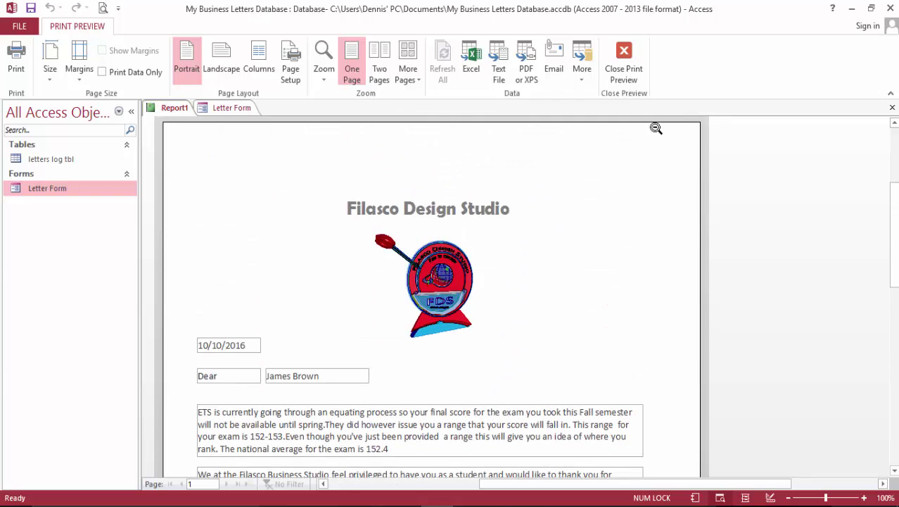
left_click(625, 64)
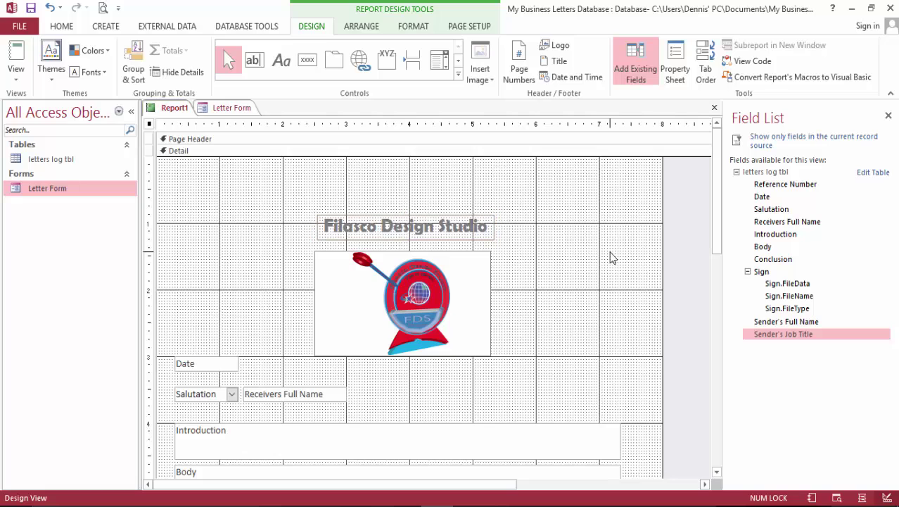
Set all the letter's fields and labels to Times New Roman, size 12.
left_click(609, 251)
scroll(191, 297, "down", 5)
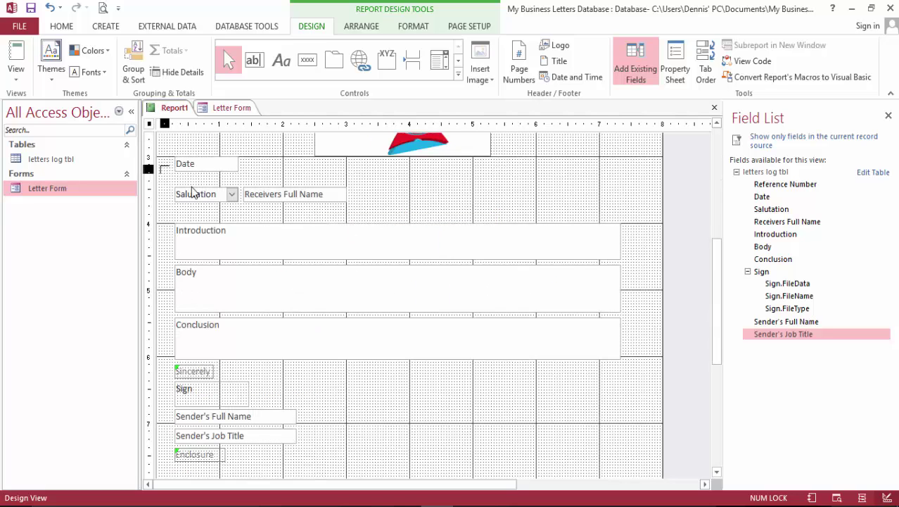
left_click_drag(161, 166, 408, 466)
scroll(481, 352, "down", 6)
scroll(480, 353, "up", 6)
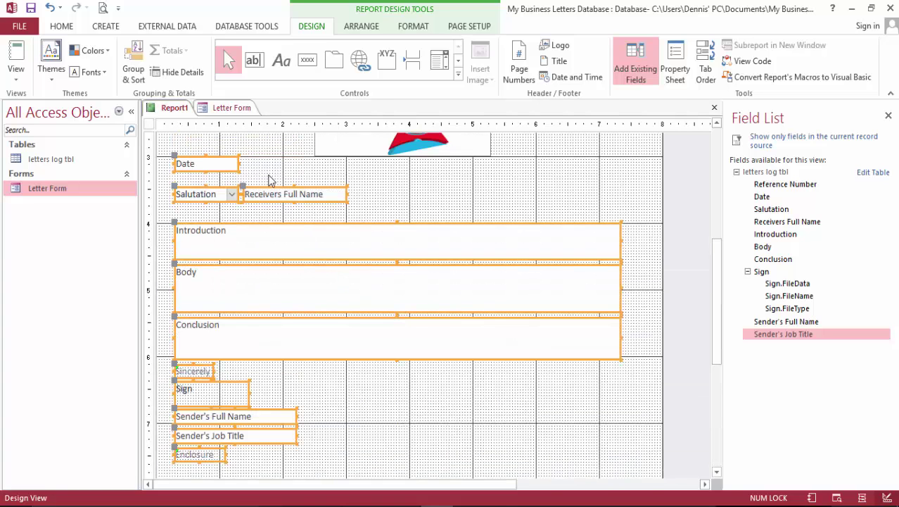
left_click(61, 27)
left_click(598, 52)
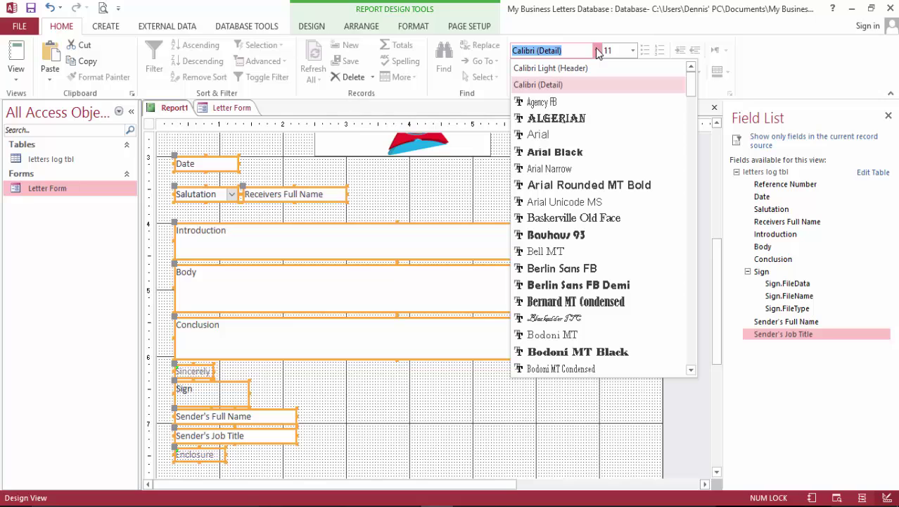
type("Times New Roman")
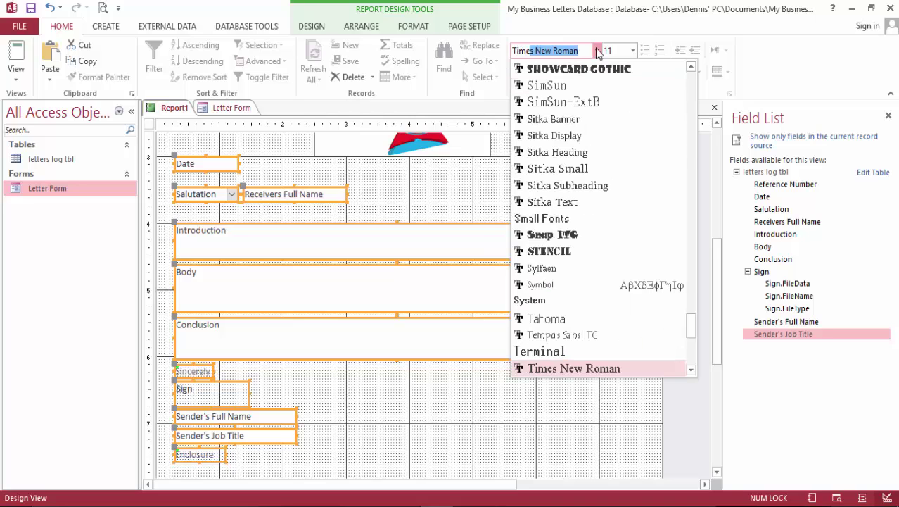
key("Return")
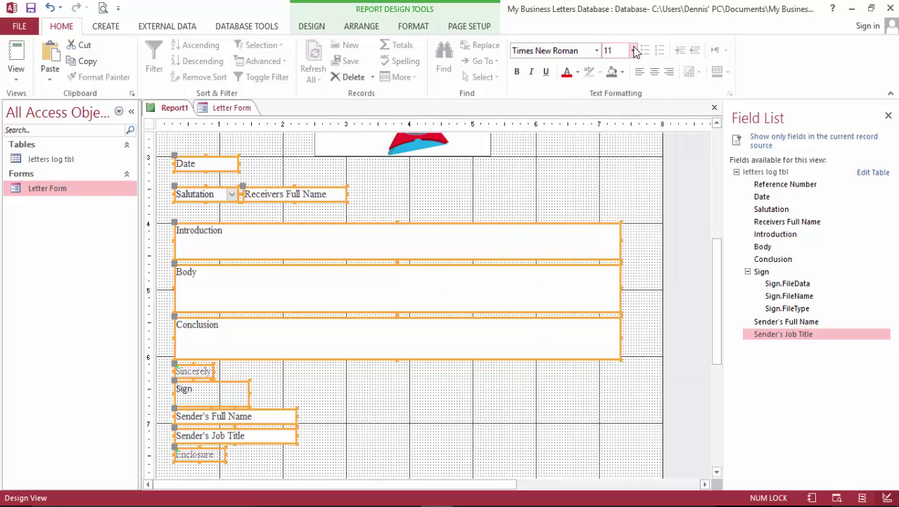
left_click(634, 50)
left_click(616, 117)
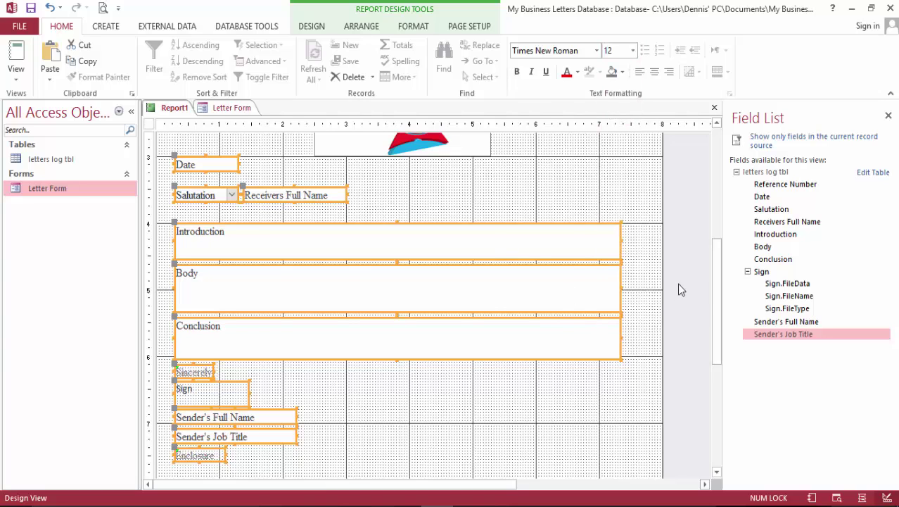
Make the selected controls' shape outlines transparent.
scroll(677, 283, "up", 5)
scroll(678, 281, "down", 10)
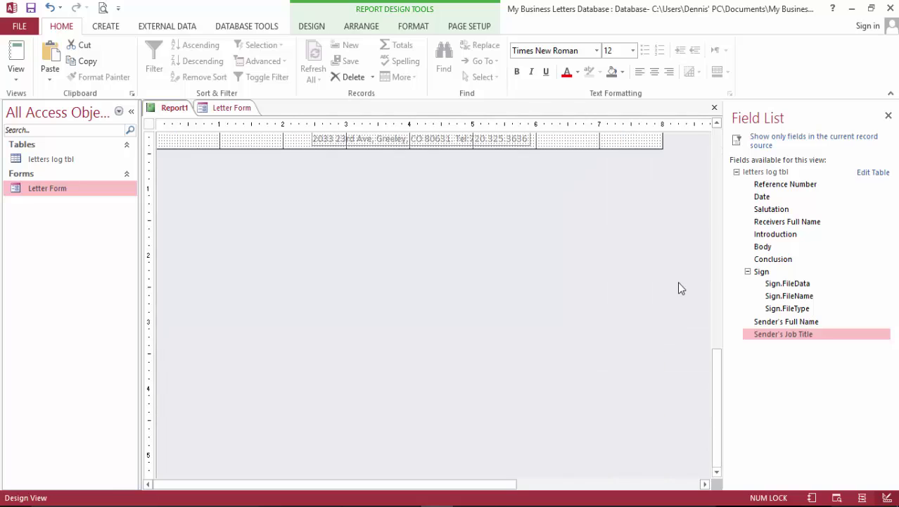
scroll(680, 288, "up", 10)
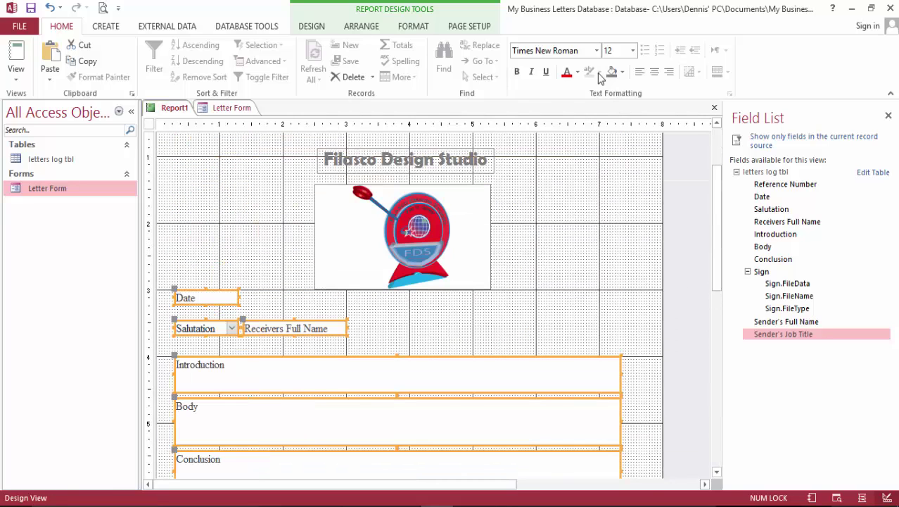
left_click(413, 26)
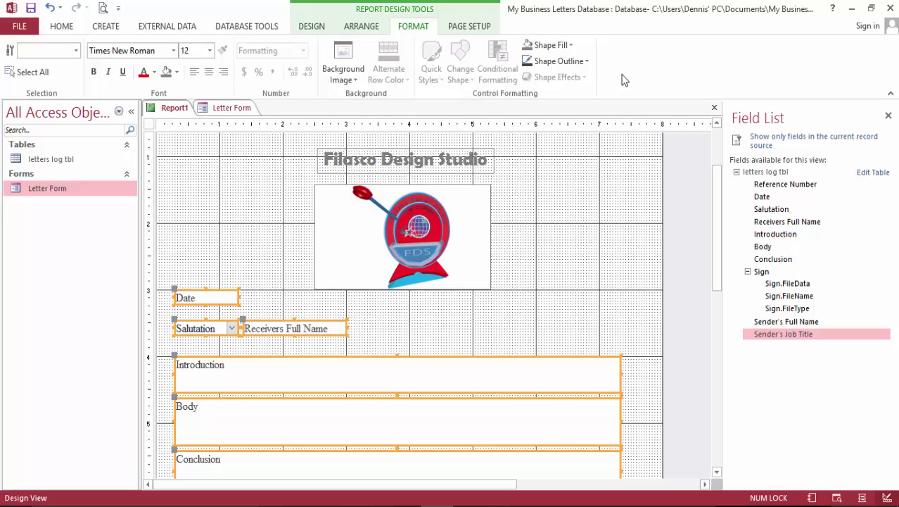
left_click(588, 62)
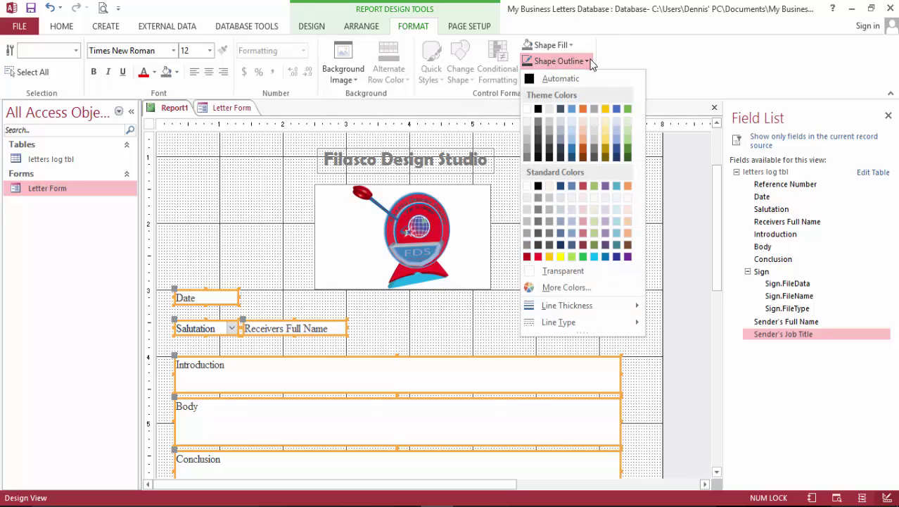
left_click(575, 270)
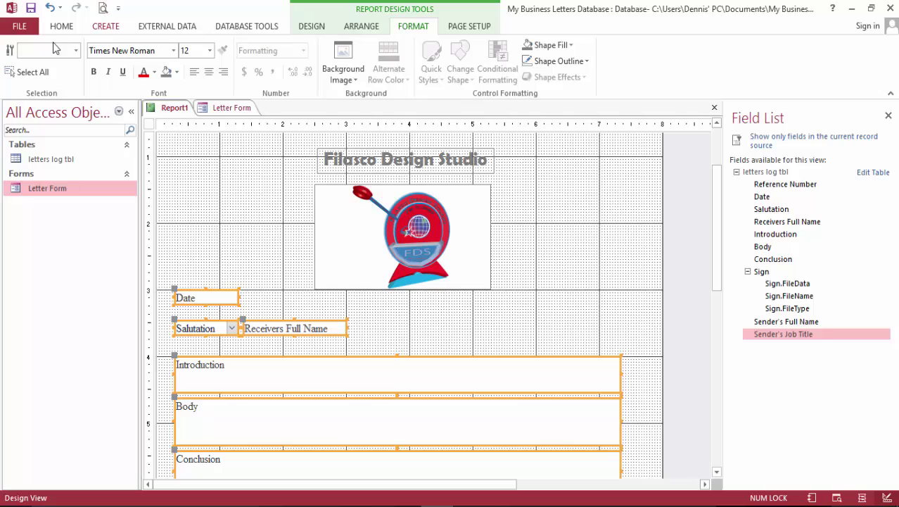
Save the report, beginning to type a new name in place of Report1.
left_click(31, 7)
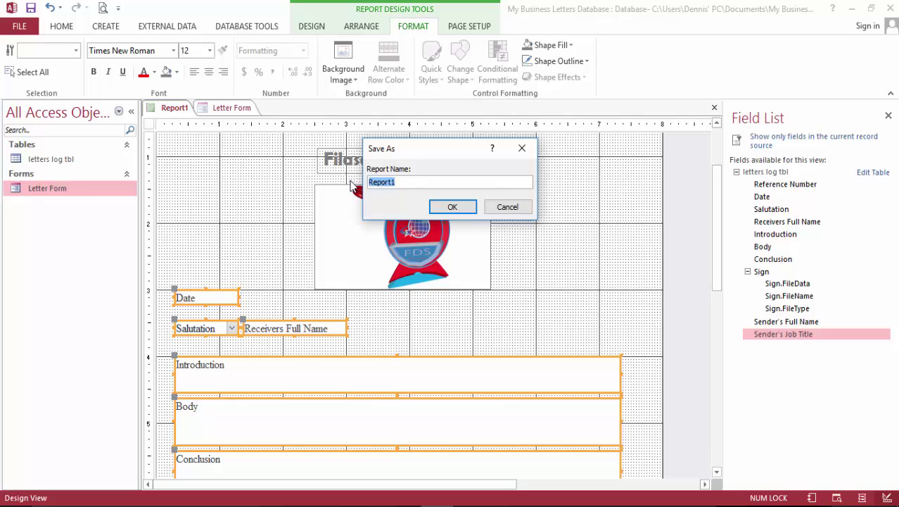
type("Outgoing letter r")
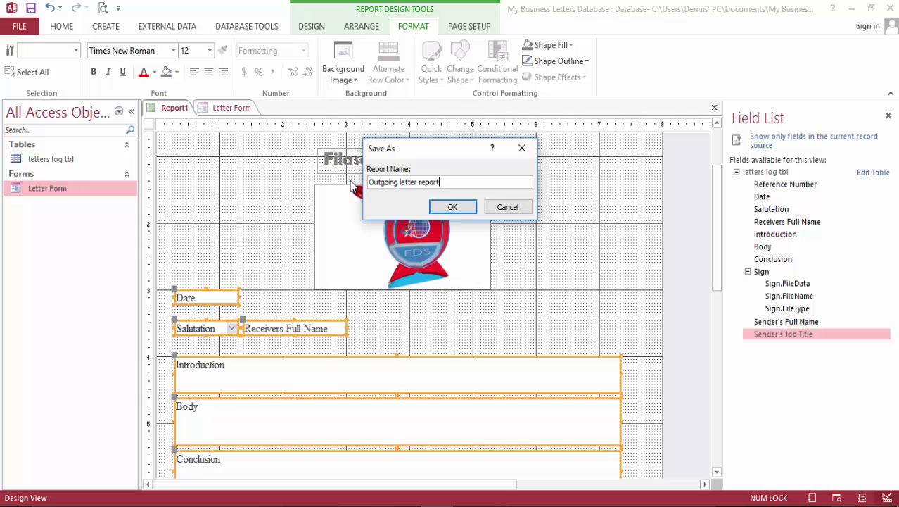
Confirm 'Outgoing letter report' as the report name and save it.
key("Return")
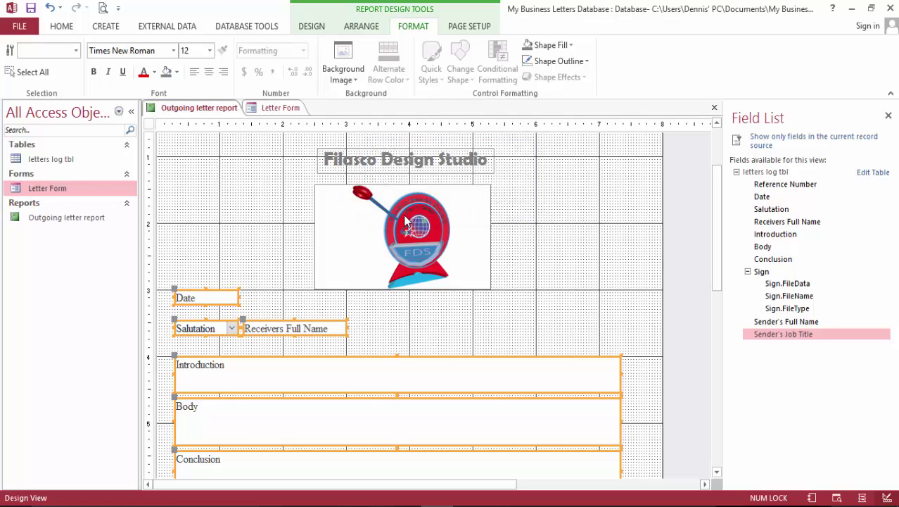
scroll(429, 228, "down", 10)
scroll(478, 237, "up", 4)
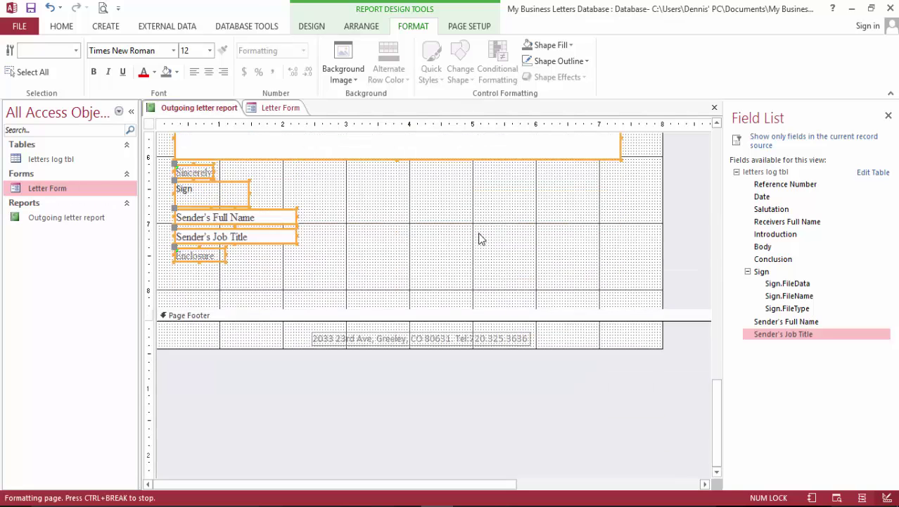
scroll(484, 231, "up", 8)
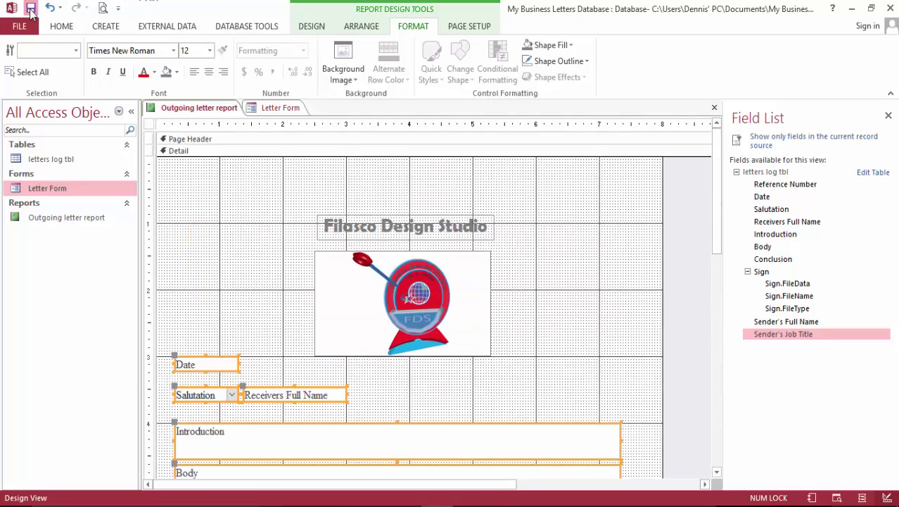
Show the letter in Report View and scroll through its content.
left_click(61, 26)
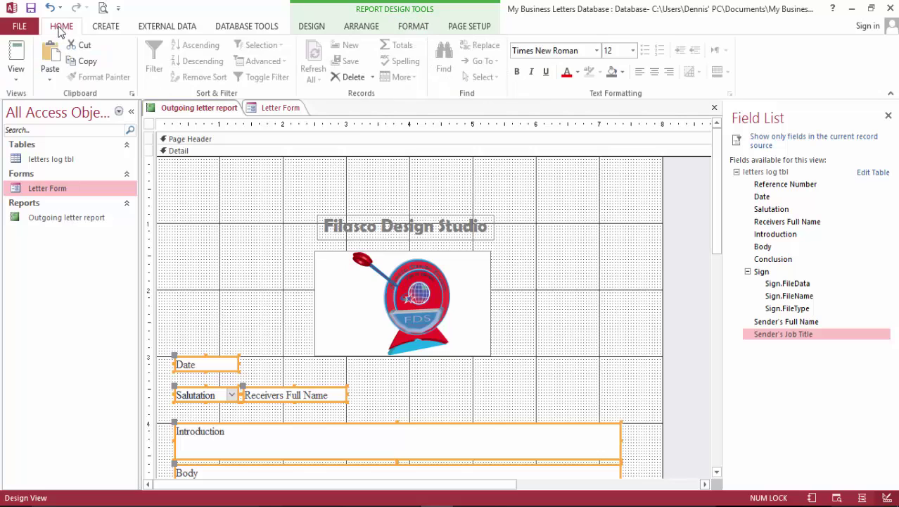
left_click(16, 53)
scroll(536, 253, "down", 5)
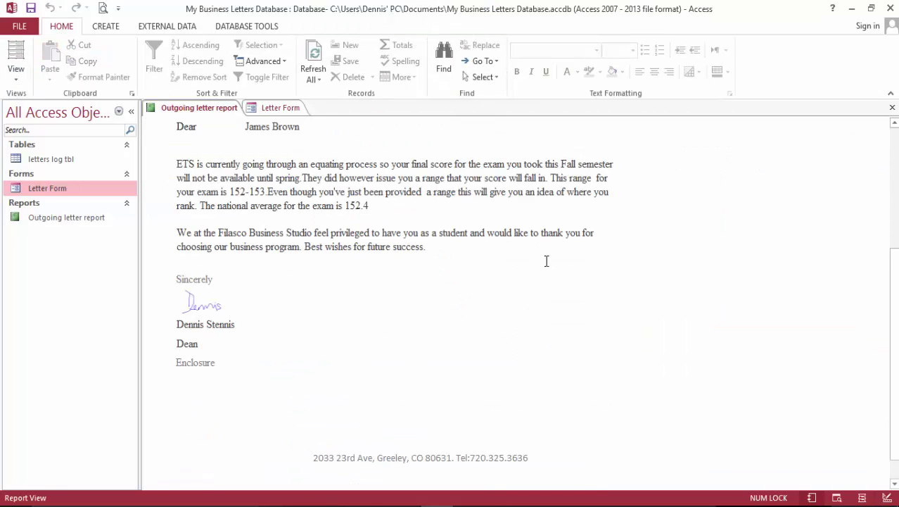
scroll(541, 256, "up", 5)
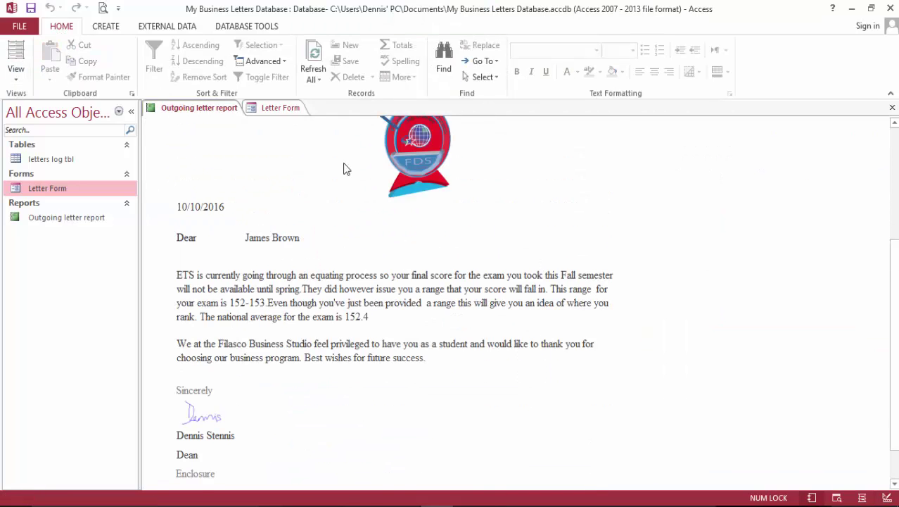
Review the letter in Print Preview, scrolling the page, then close the preview.
left_click(103, 8)
scroll(495, 242, "down", 3)
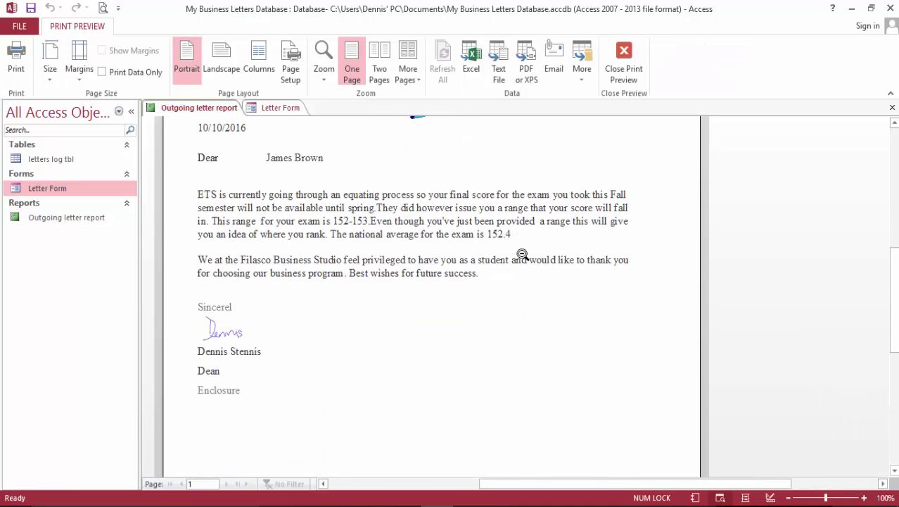
scroll(541, 267, "down", 2)
scroll(544, 269, "down", 1)
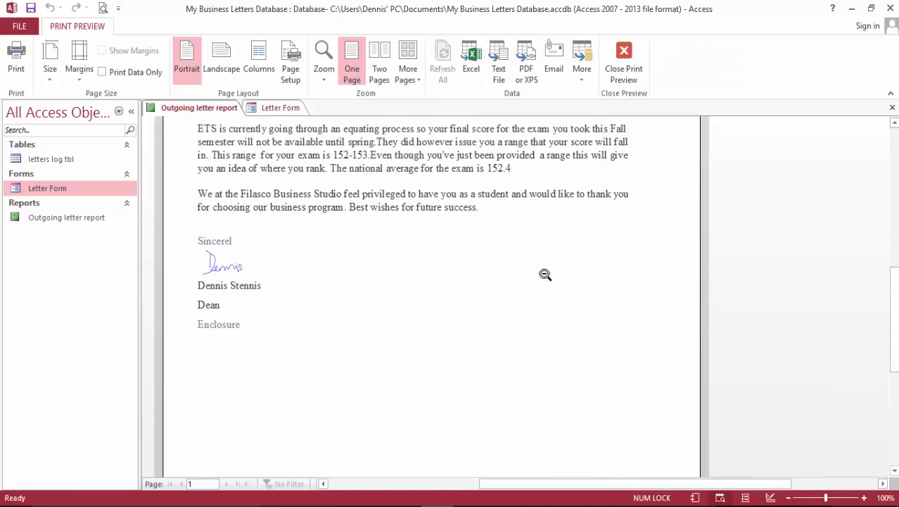
scroll(545, 273, "down", 8)
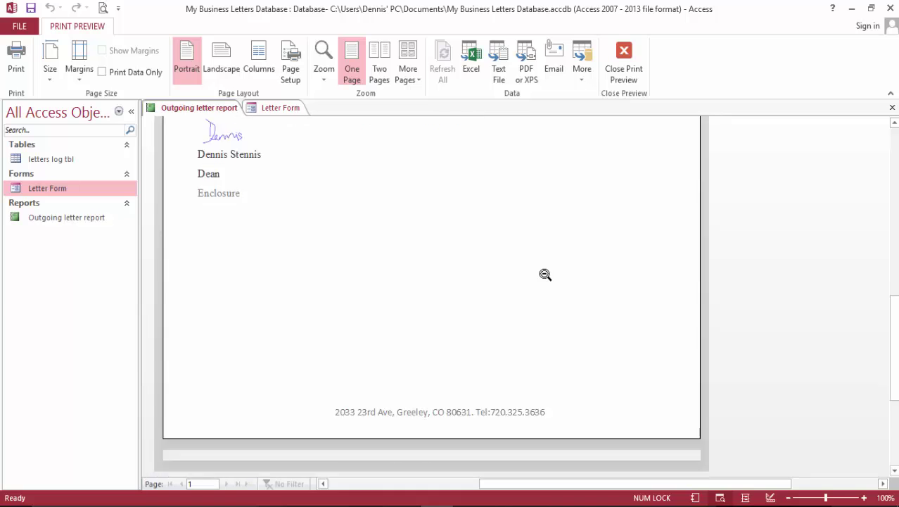
scroll(545, 274, "up", 15)
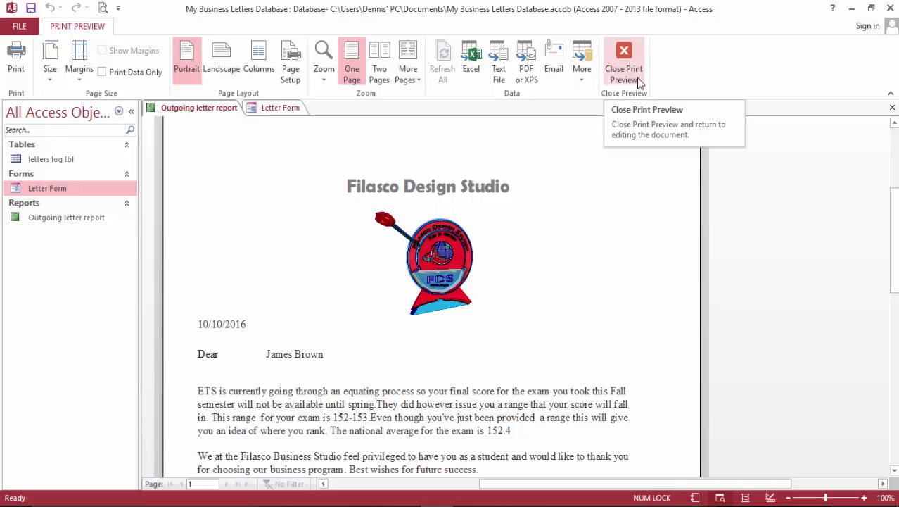
scroll(596, 194, "down", 1)
scroll(595, 194, "down", 3)
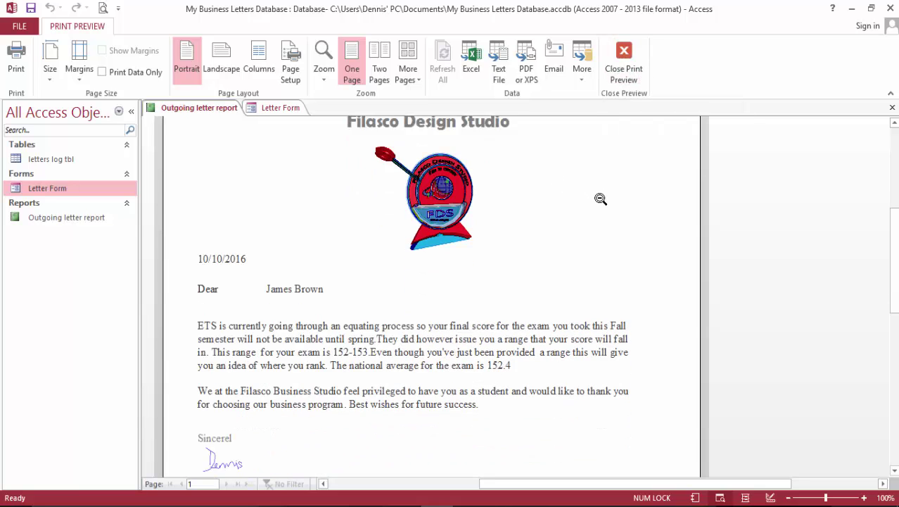
scroll(597, 197, "up", 1)
left_click(624, 65)
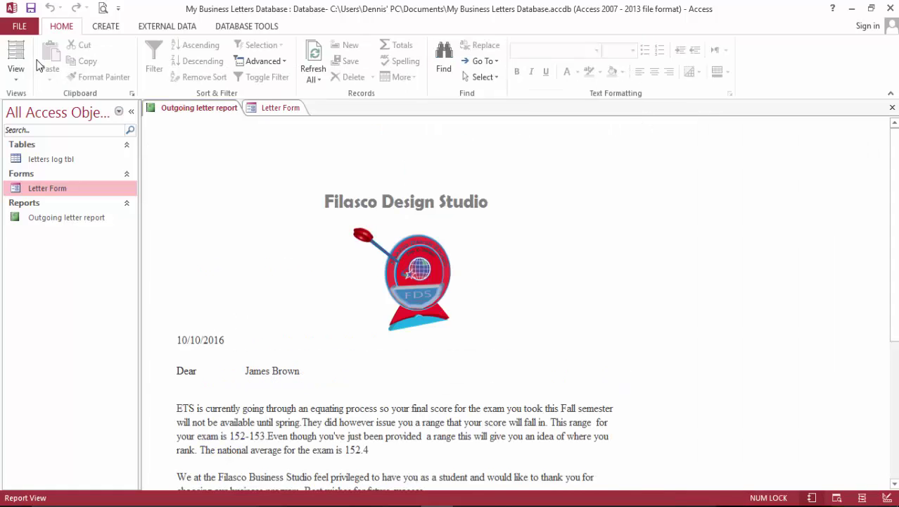
Switch to Layout View, select the Dear label, then switch to Design View.
left_click(16, 52)
left_click(257, 371)
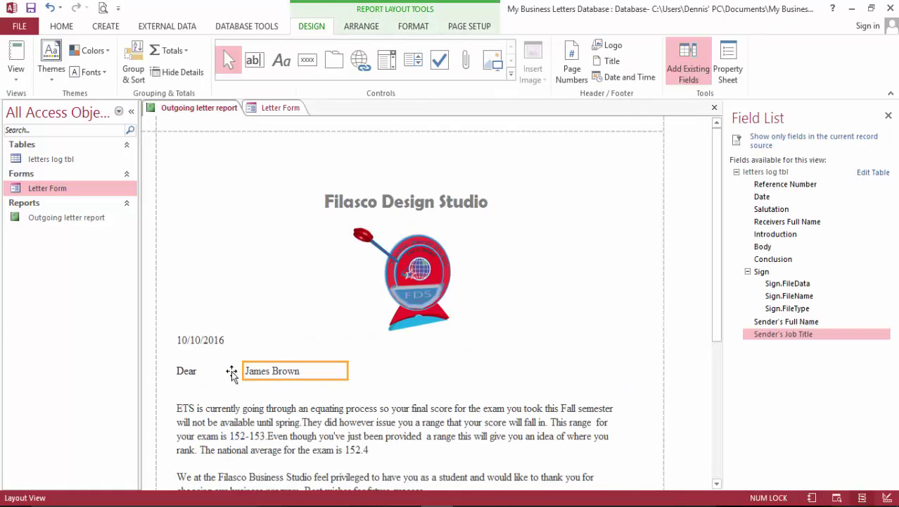
left_click(232, 374)
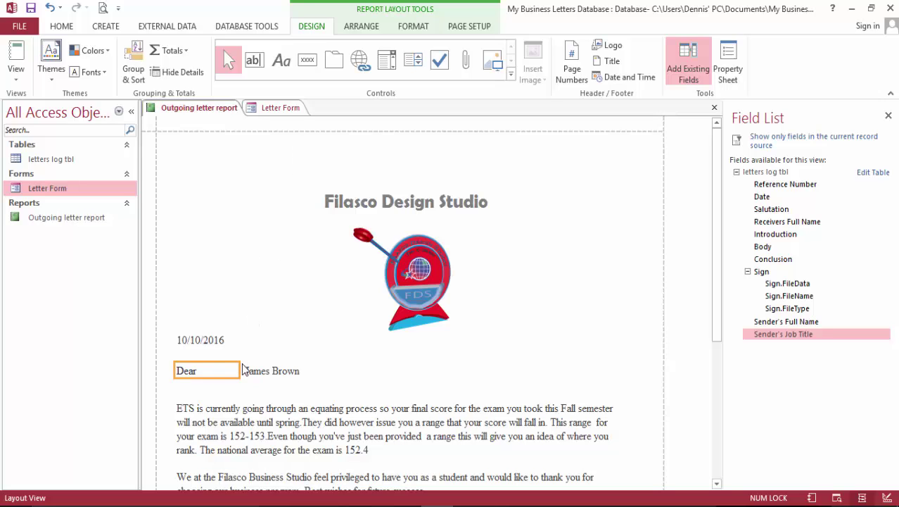
left_click(370, 29)
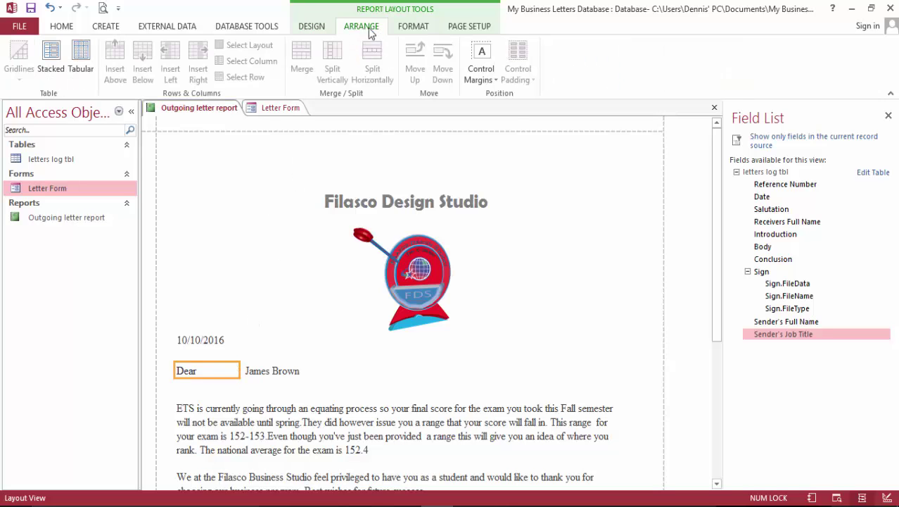
left_click(62, 28)
left_click(20, 81)
left_click(53, 189)
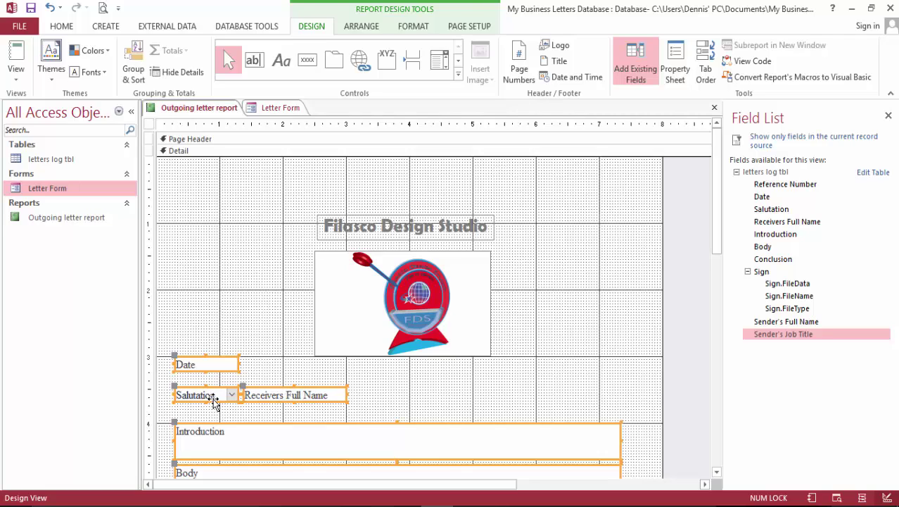
Select the Salutation control on its own in the Detail section.
left_click(275, 357)
left_click(218, 398)
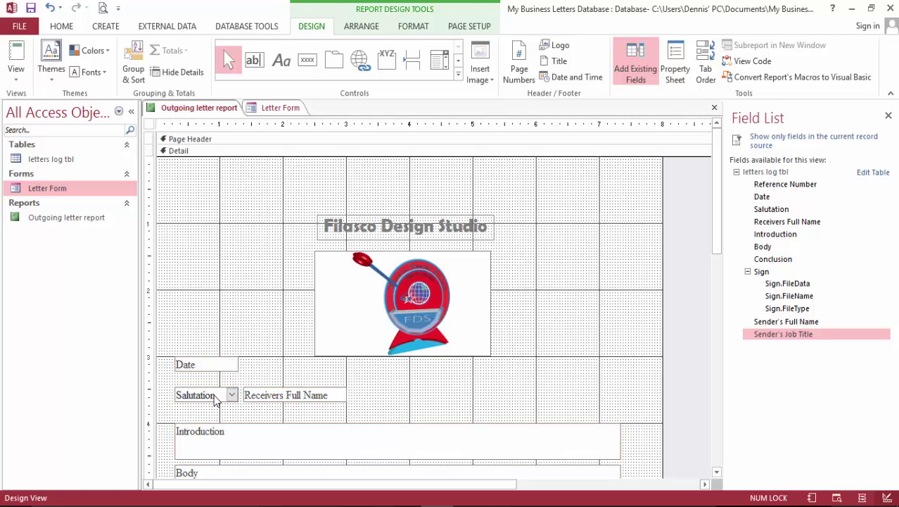
left_click(362, 26)
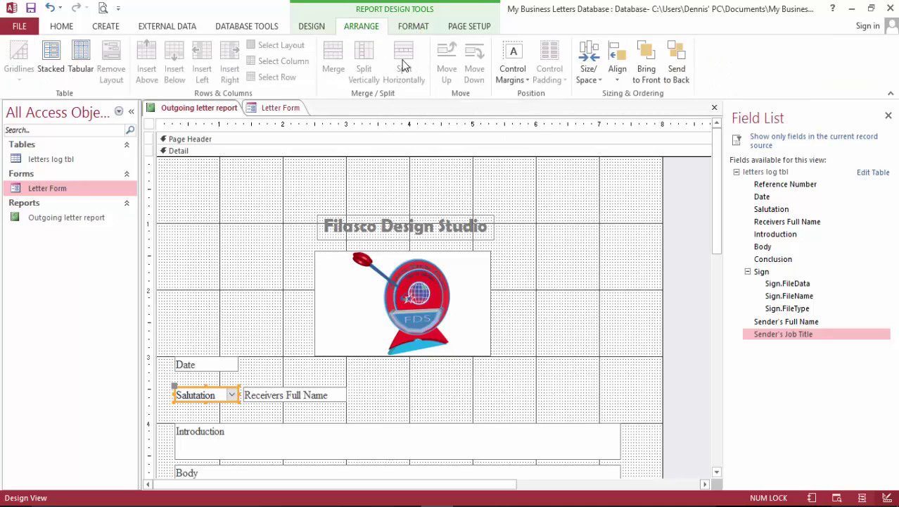
left_click(216, 413)
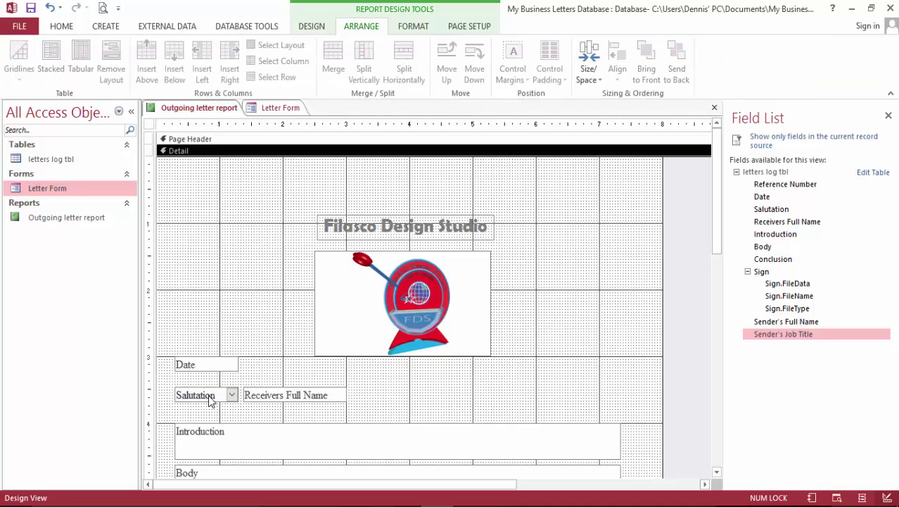
left_click(225, 395)
left_click(238, 395)
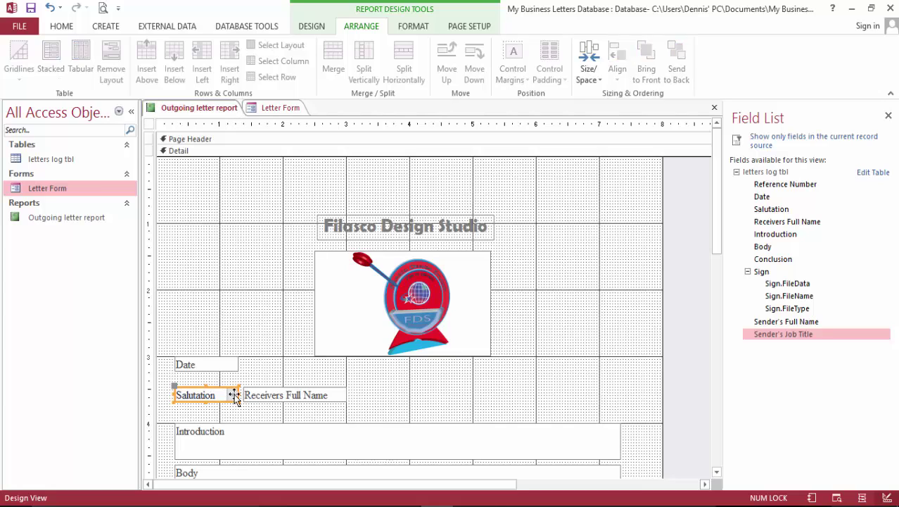
left_click(238, 395)
left_click(238, 395)
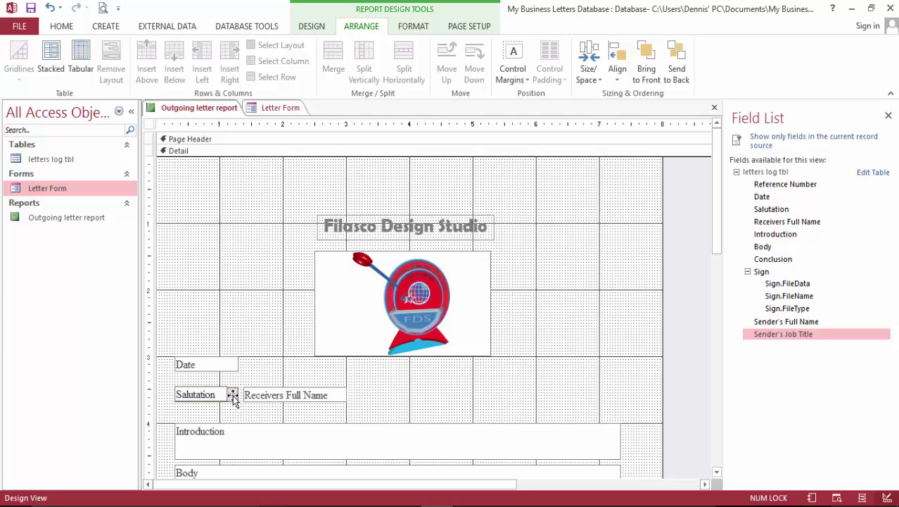
Narrow the Salutation field and shrink the Receivers Full Name box leftward.
left_click(237, 395)
mouse_move(235, 395)
left_mouse_down()
mouse_move(219, 395)
mouse_move(239, 396)
left_mouse_up()
left_click_drag(325, 394, 310, 394)
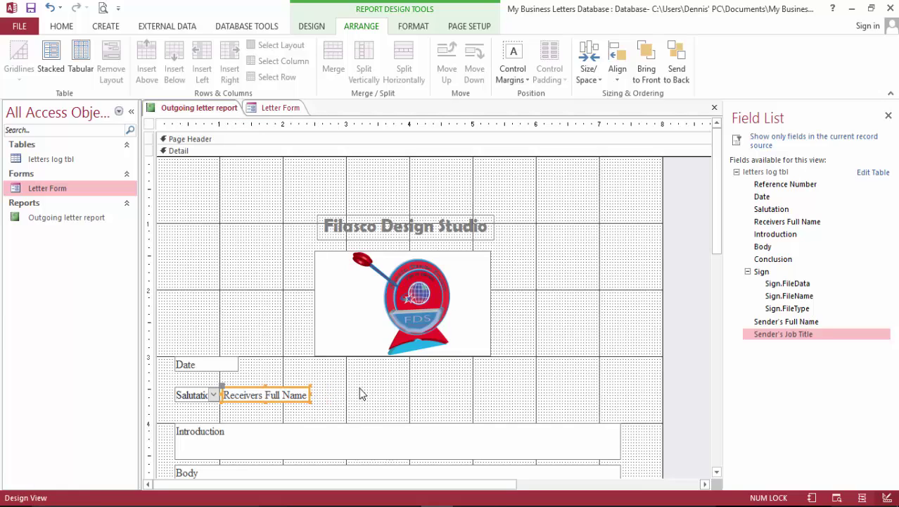
Check the print preview, then move the Salutation field right and undo that move.
left_click(102, 8)
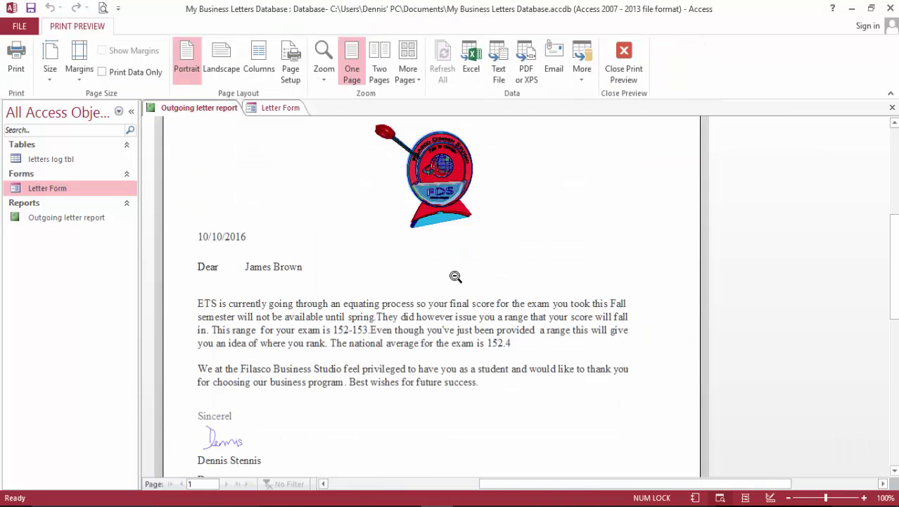
left_click(622, 59)
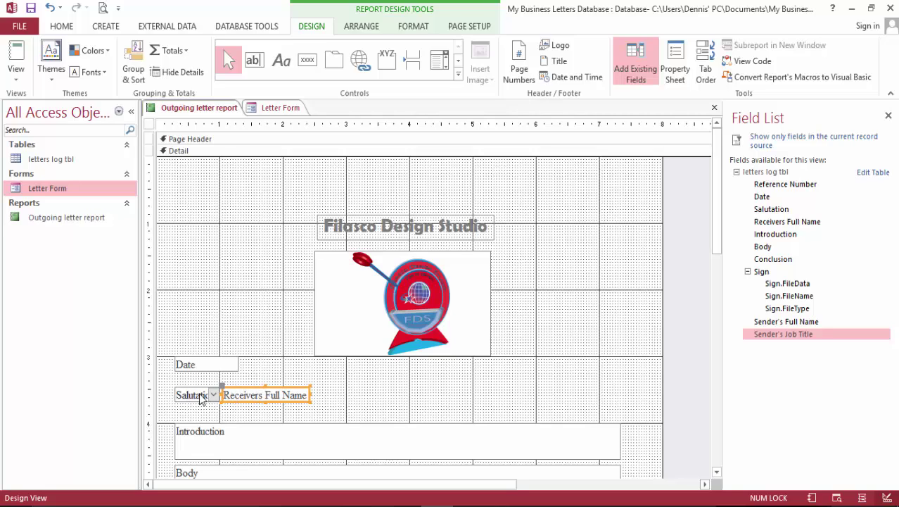
left_click_drag(202, 398, 226, 398)
key("ctrl+z")
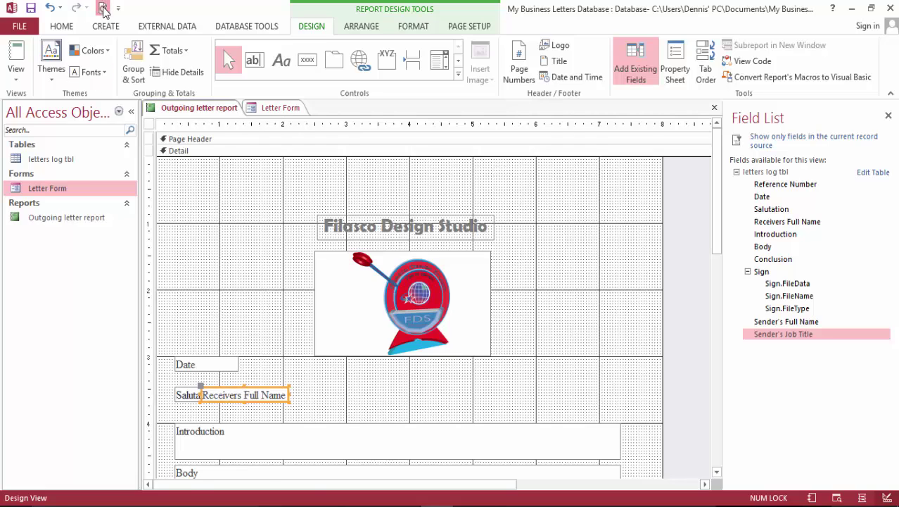
left_click(103, 8)
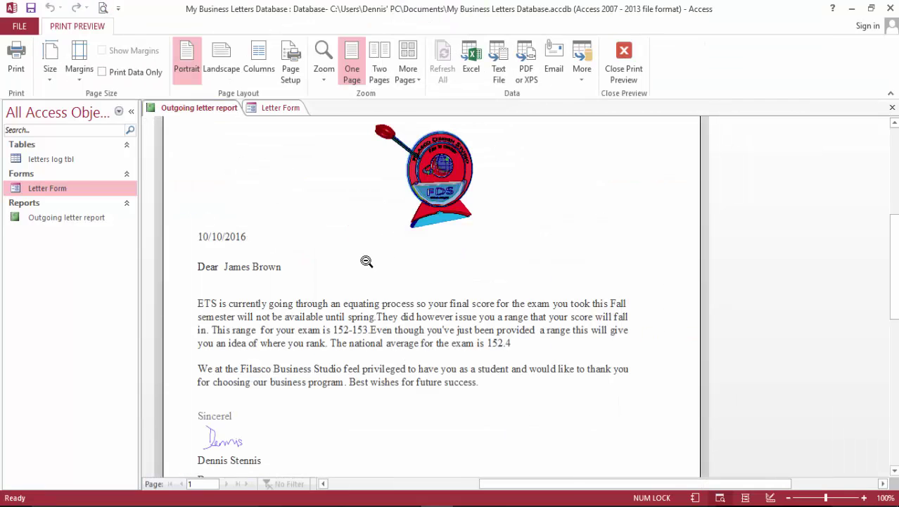
scroll(366, 261, "down", 10)
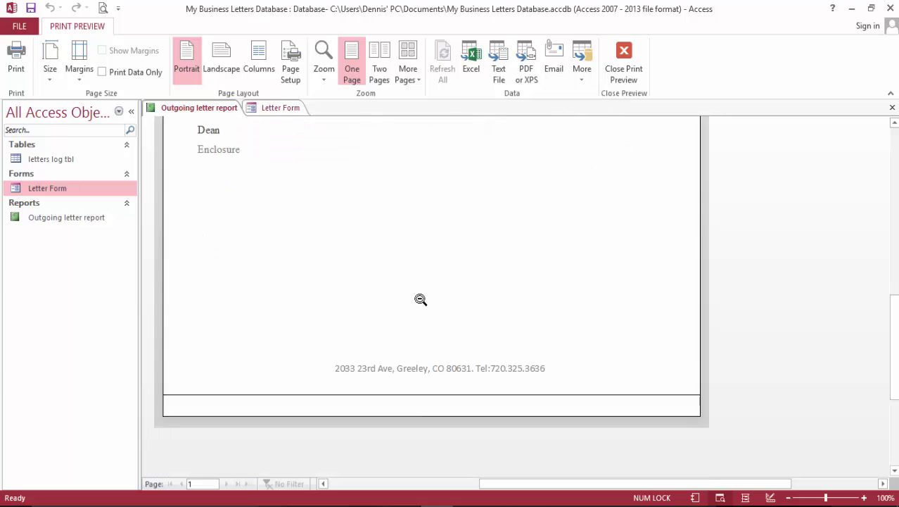
scroll(426, 297, "up", 5)
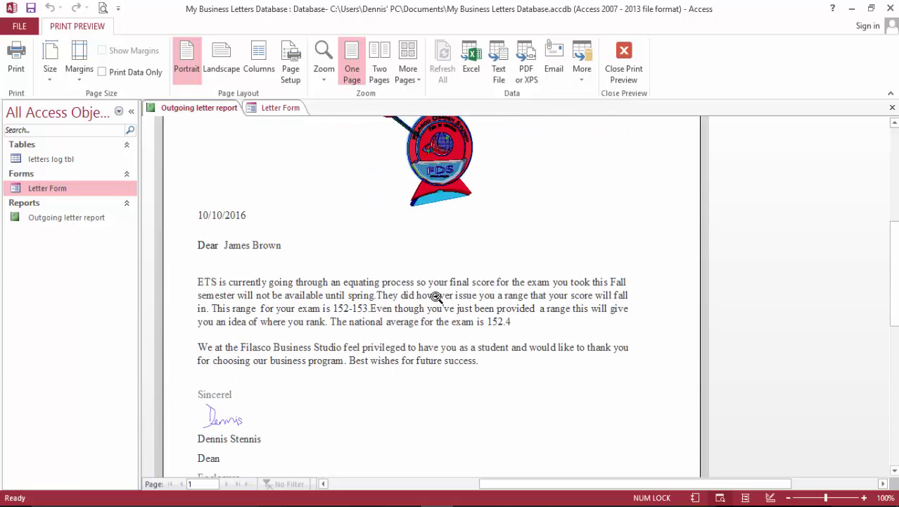
left_click(625, 56)
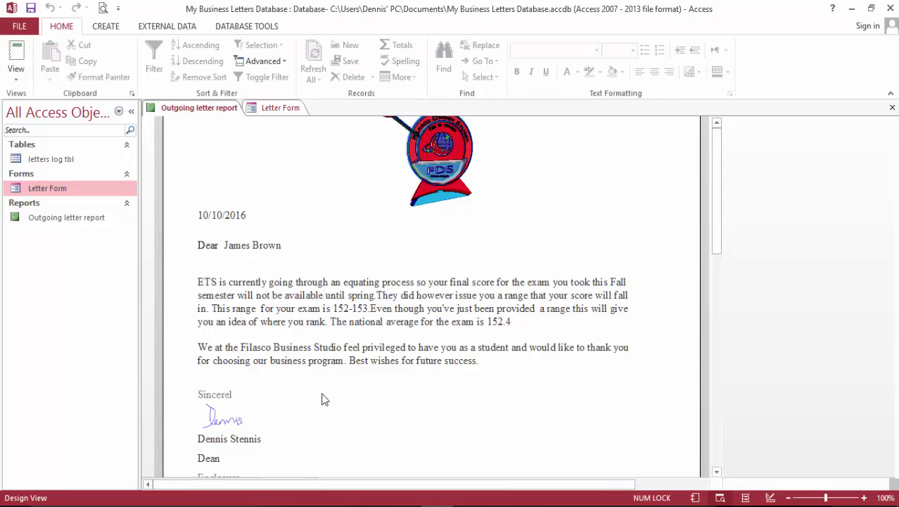
scroll(311, 430, "down", 10)
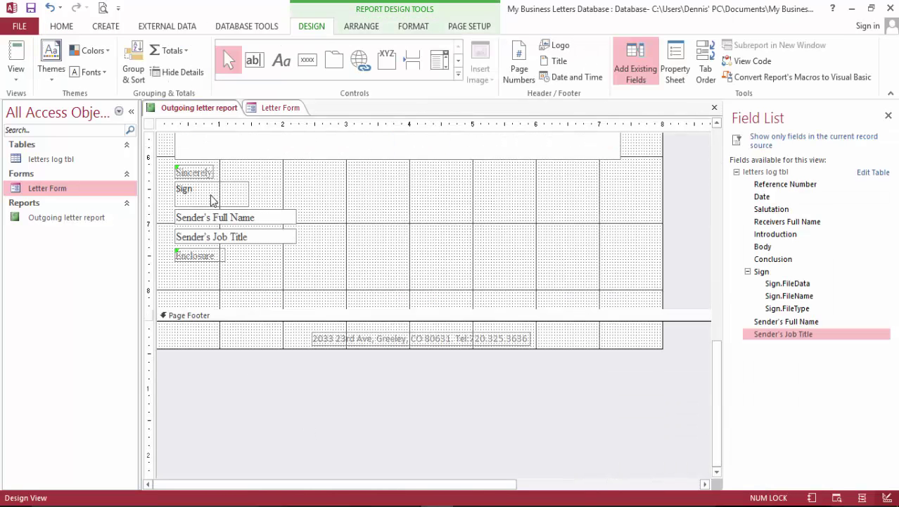
Widen the Sincerely label so its full text shows, checking it in print preview.
left_click(207, 173)
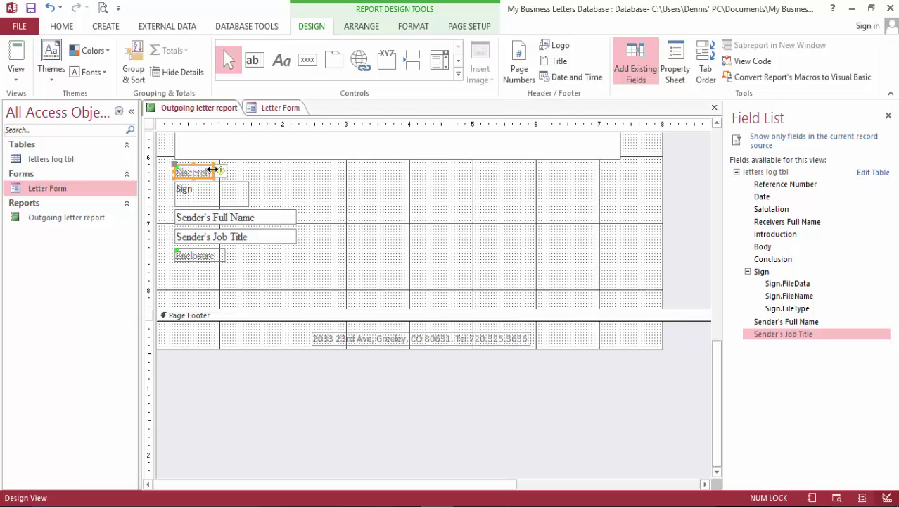
left_click_drag(211, 170, 221, 176)
scroll(359, 217, "up", 2)
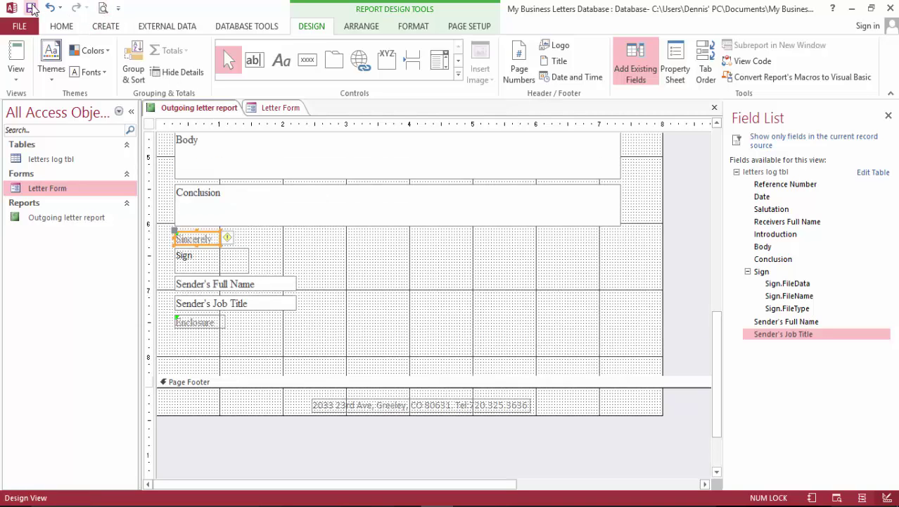
left_click(103, 8)
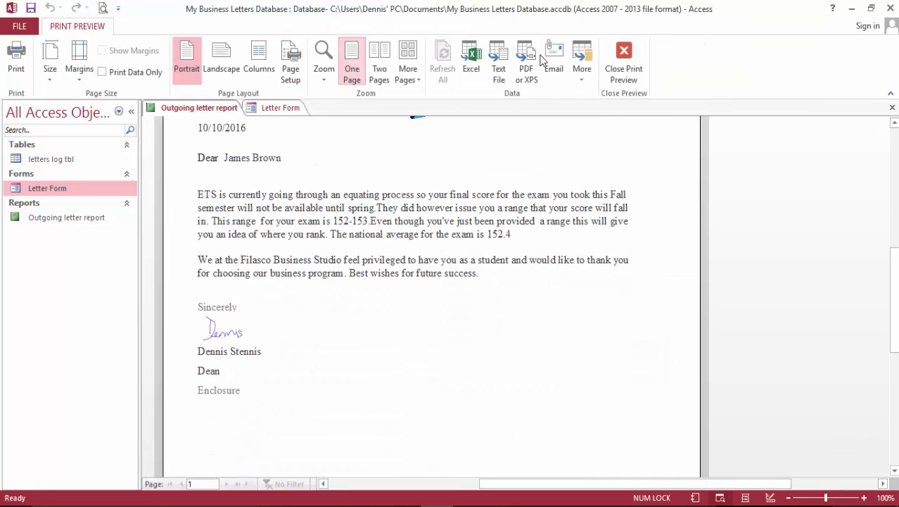
left_click(626, 54)
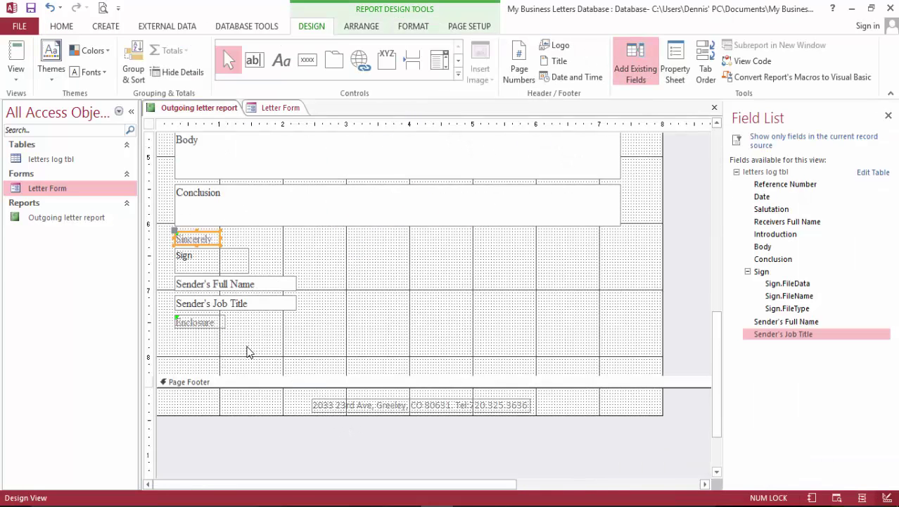
Left-align the signature control and view the letter in print preview.
left_click(186, 262)
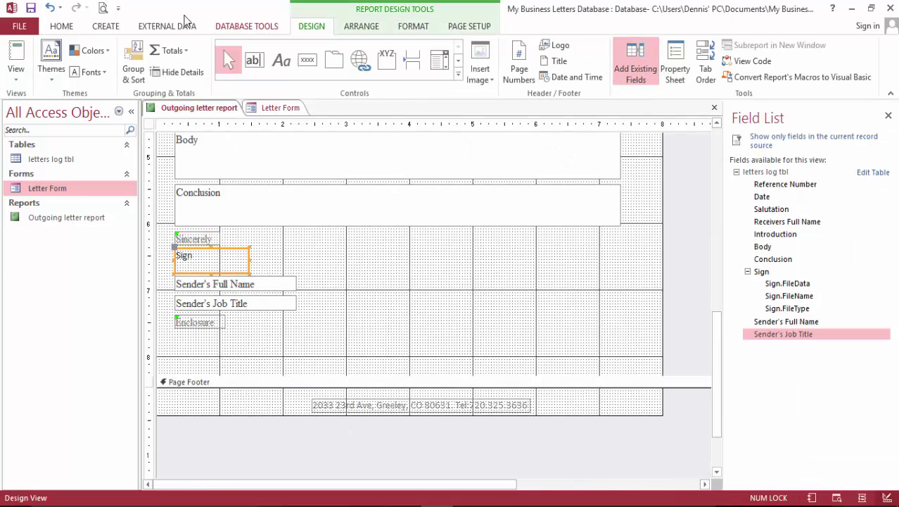
left_click(62, 26)
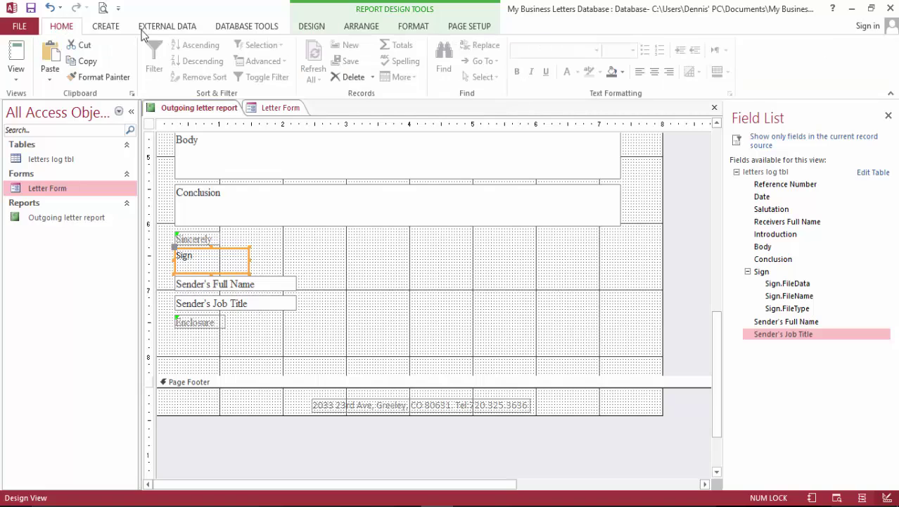
left_click(640, 72)
left_click(103, 10)
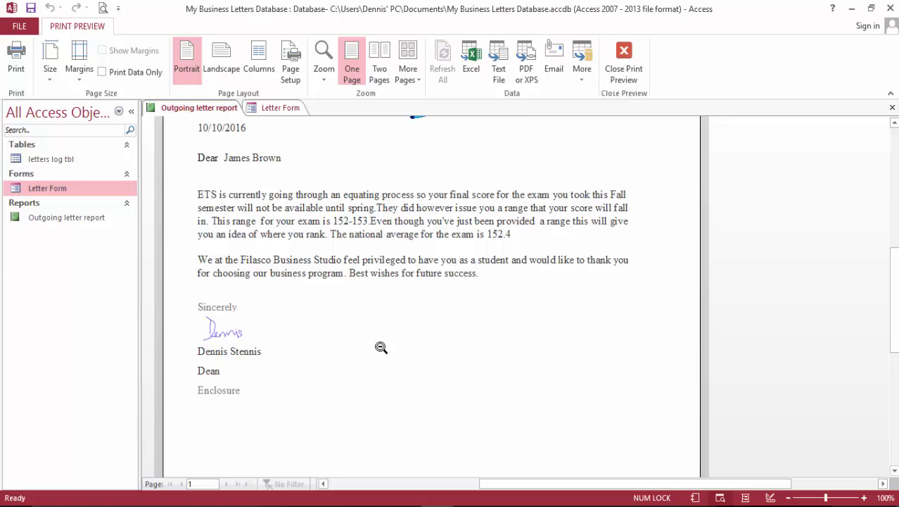
Scroll through the letter's print preview, then close the preview.
scroll(340, 334, "down", 2)
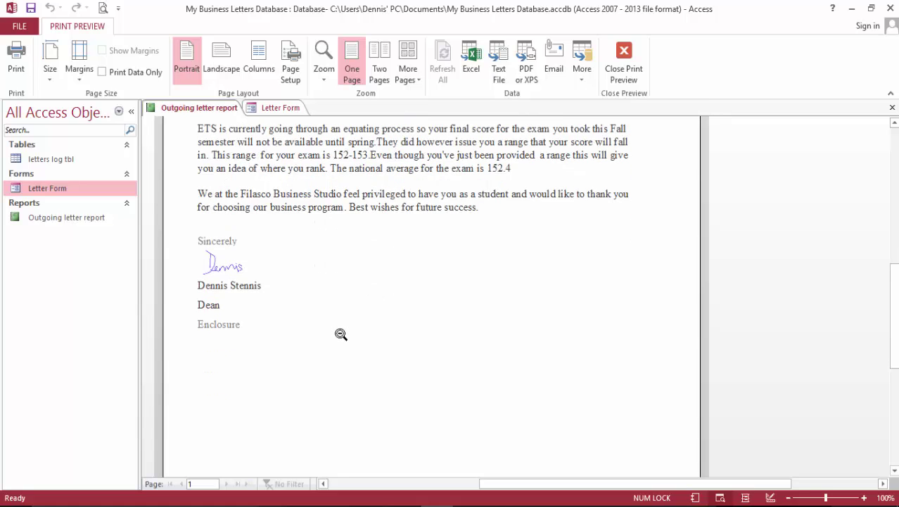
scroll(341, 334, "down", 3)
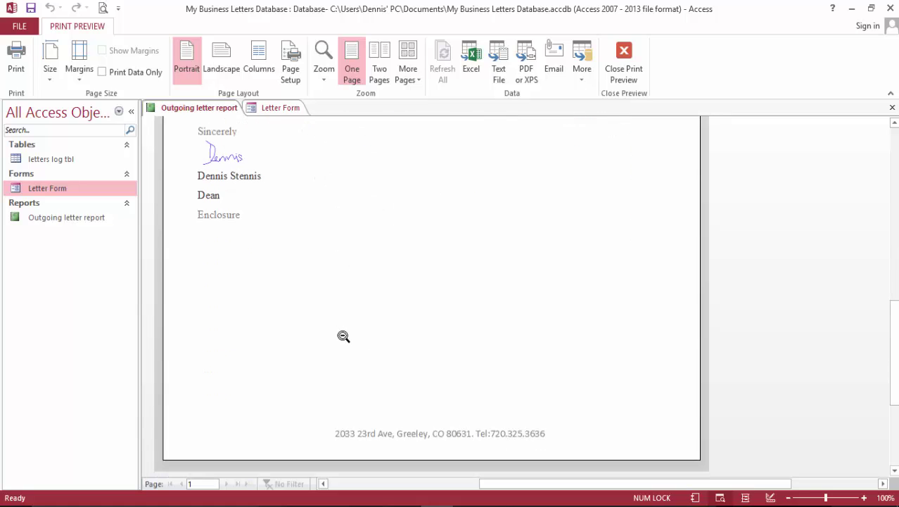
scroll(343, 336, "up", 12)
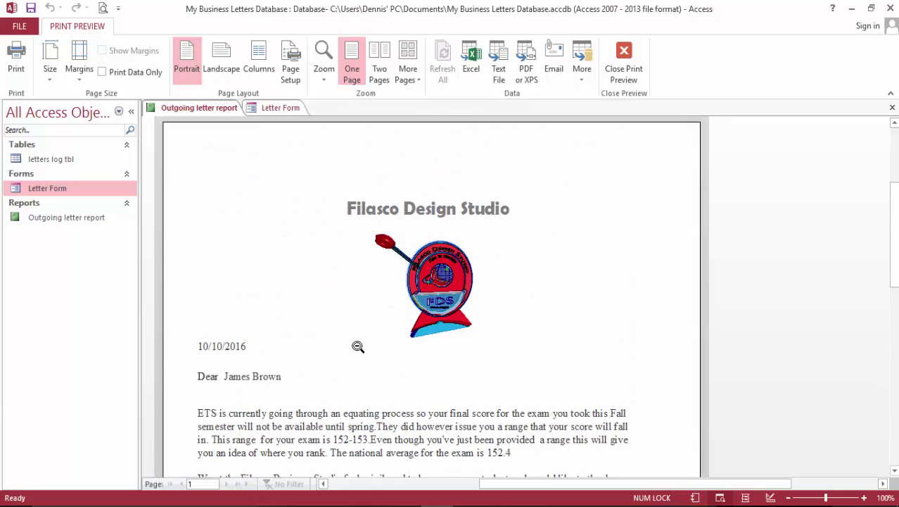
scroll(359, 346, "down", 7)
scroll(359, 346, "up", 7)
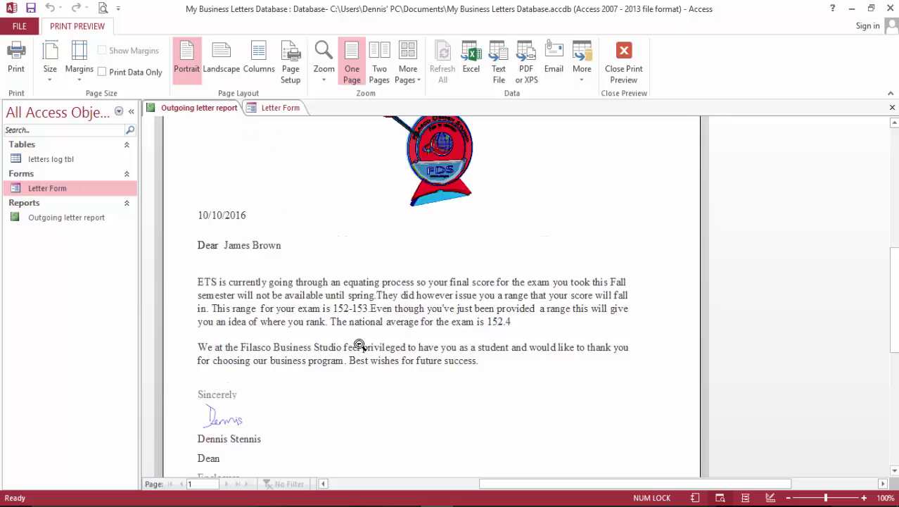
left_click(624, 60)
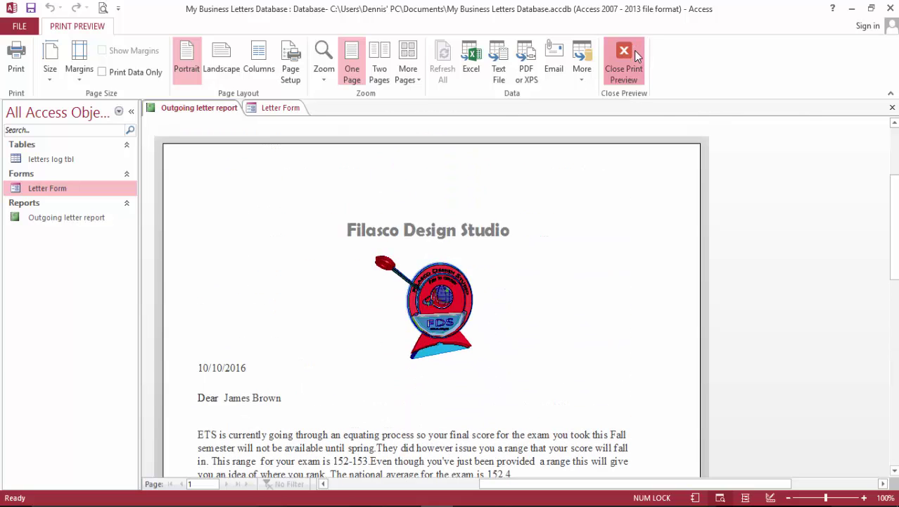
Close all open objects, saving the report changes.
right_click(289, 110)
left_click(328, 147)
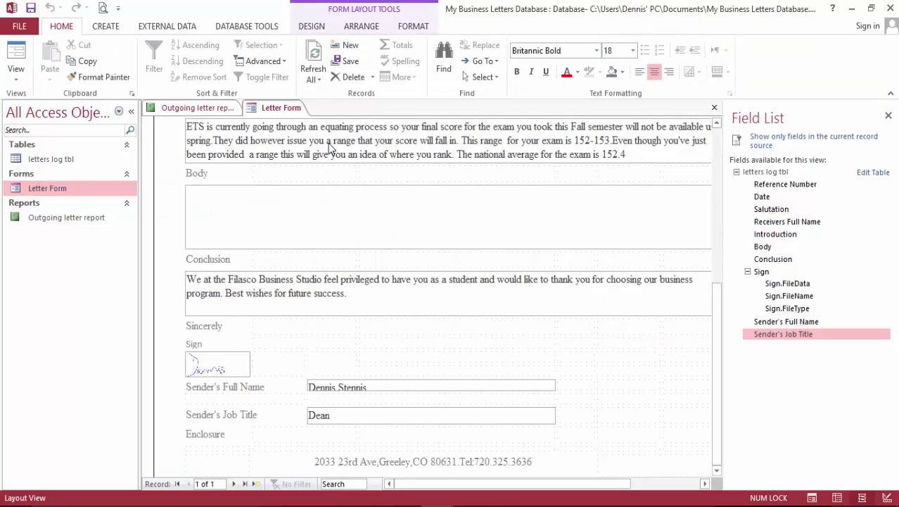
left_click(411, 299)
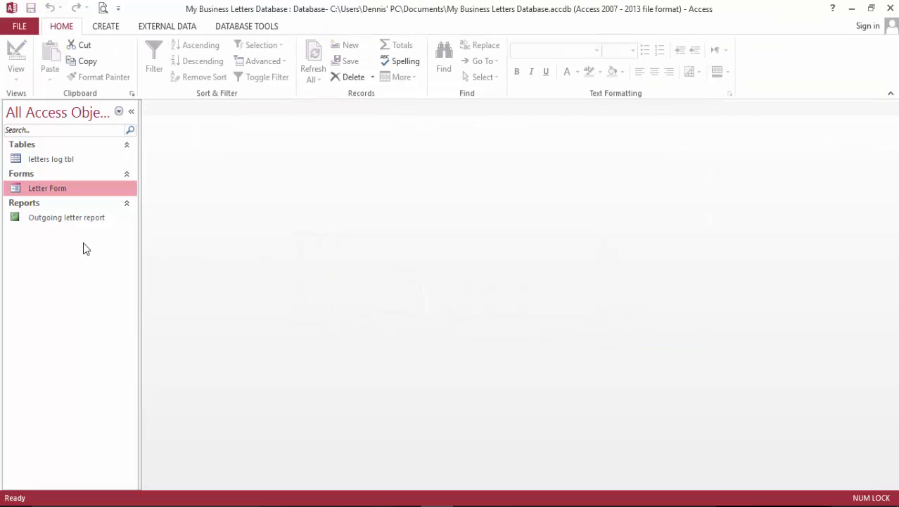
Open the Outgoing letter report and show it in Print Preview.
left_click(58, 219)
double_click(58, 220)
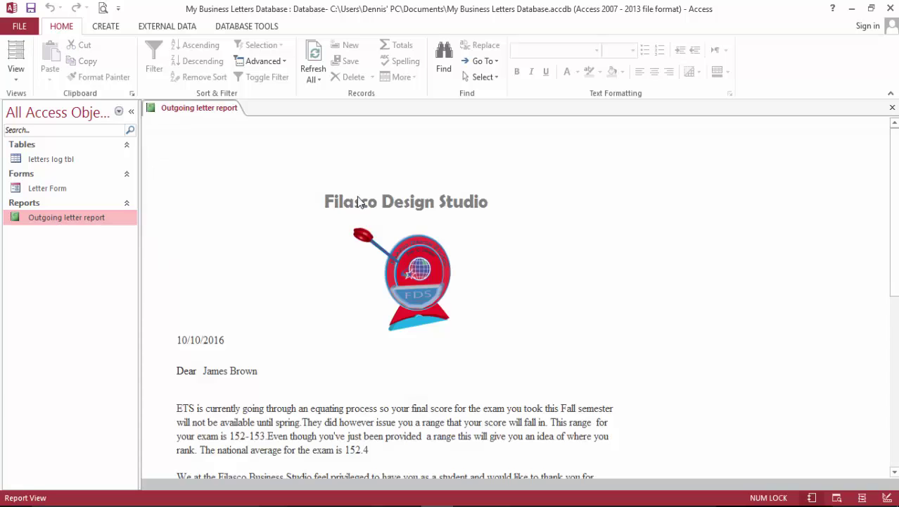
left_click(103, 9)
Scroll the letter down to the address footer, then open the Letter Form.
scroll(521, 197, "down", 5)
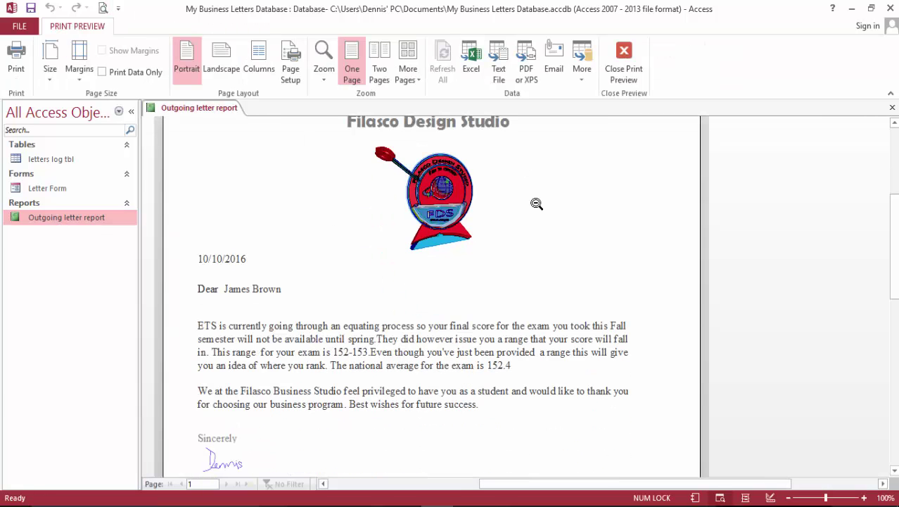
scroll(521, 225, "down", 5)
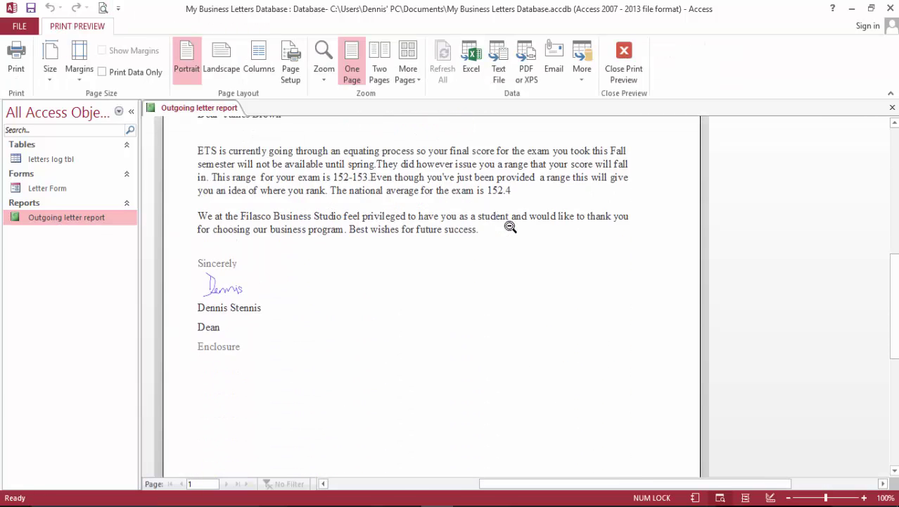
scroll(528, 243, "down", 2)
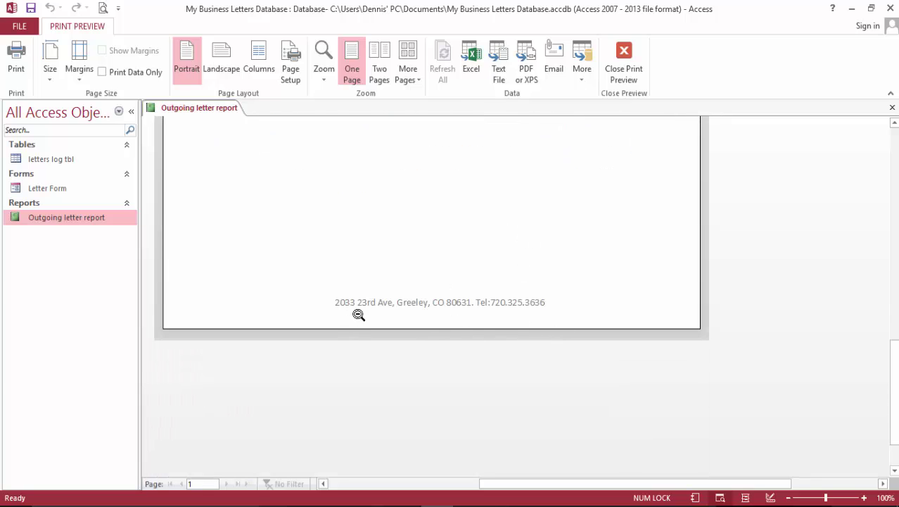
scroll(443, 319, "up", 10)
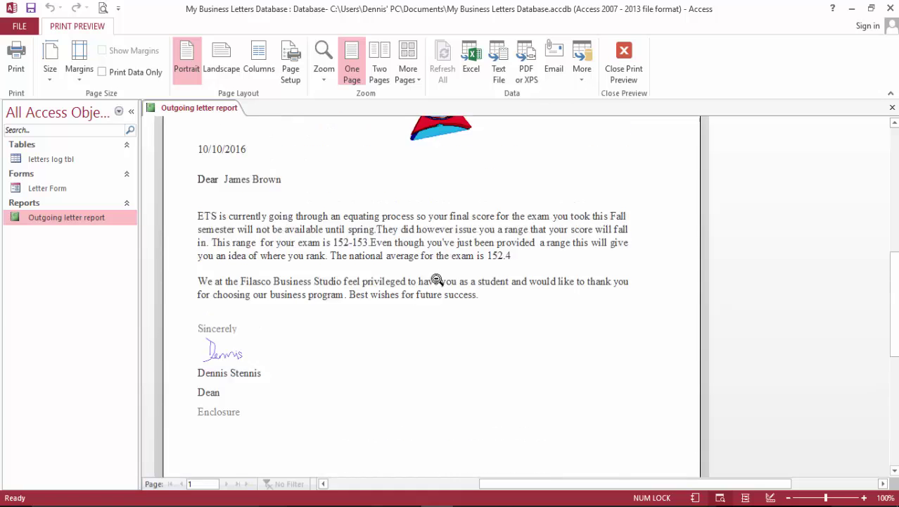
scroll(429, 278, "up", 3)
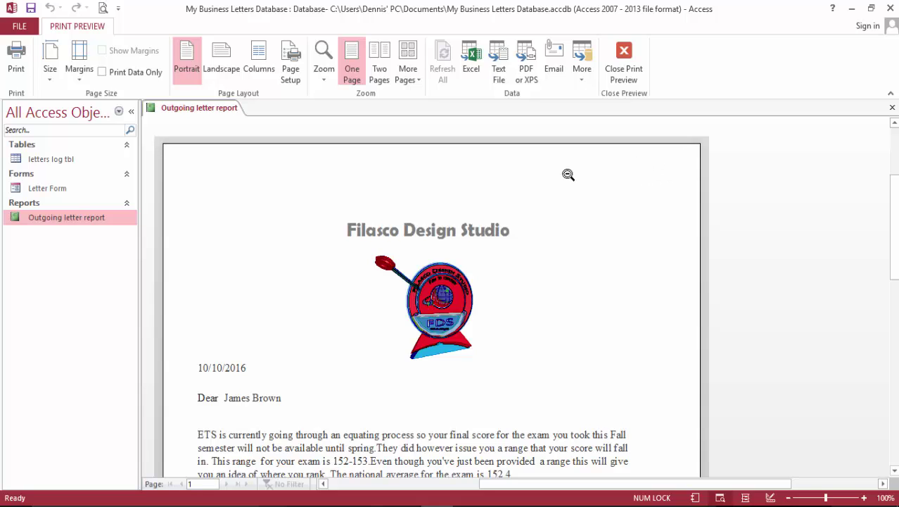
scroll(567, 237, "down", 5)
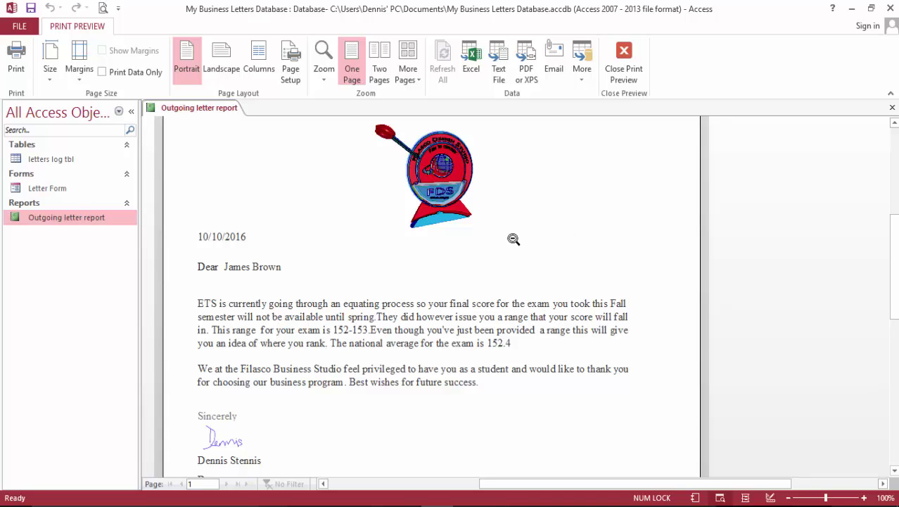
scroll(431, 249, "down", 4)
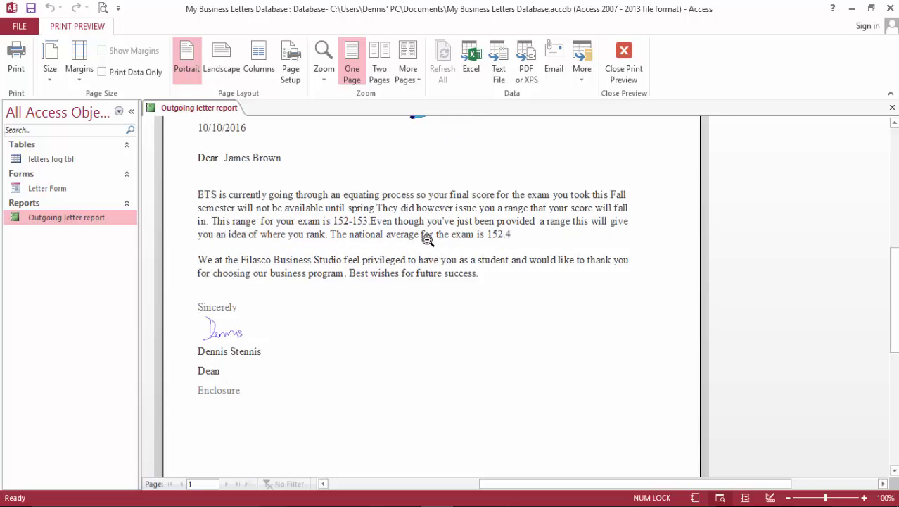
scroll(427, 239, "down", 7)
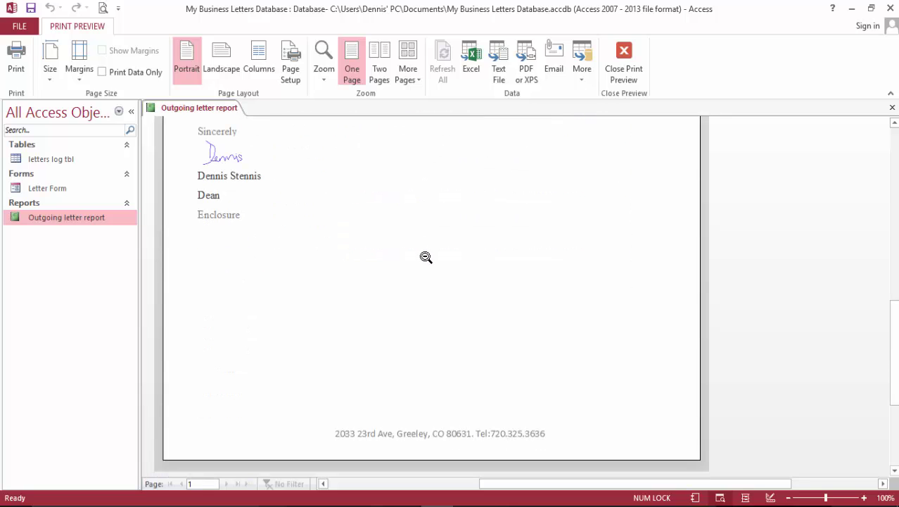
double_click(51, 184)
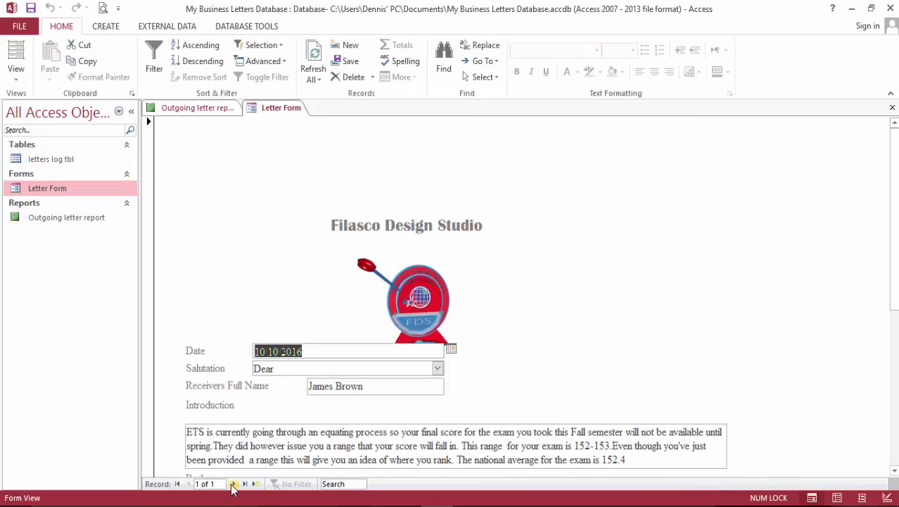
Advance the Letter Form to a new blank record 2 of 2, then reopen the report.
scroll(236, 487, "down", 5)
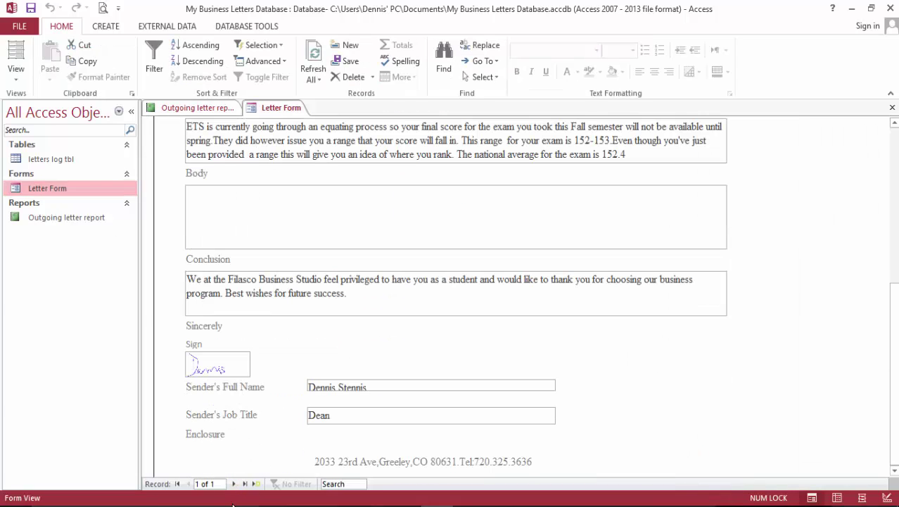
left_click(234, 483)
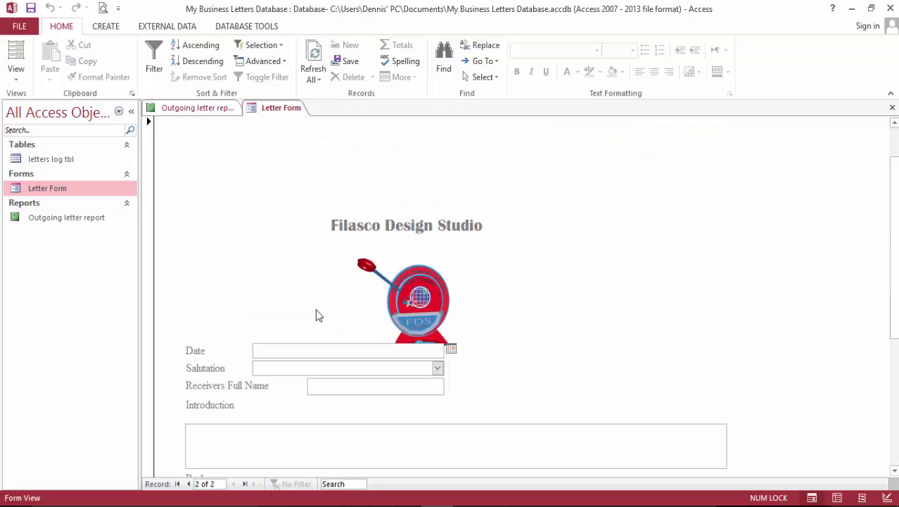
scroll(342, 308, "down", 3)
scroll(342, 308, "down", 3)
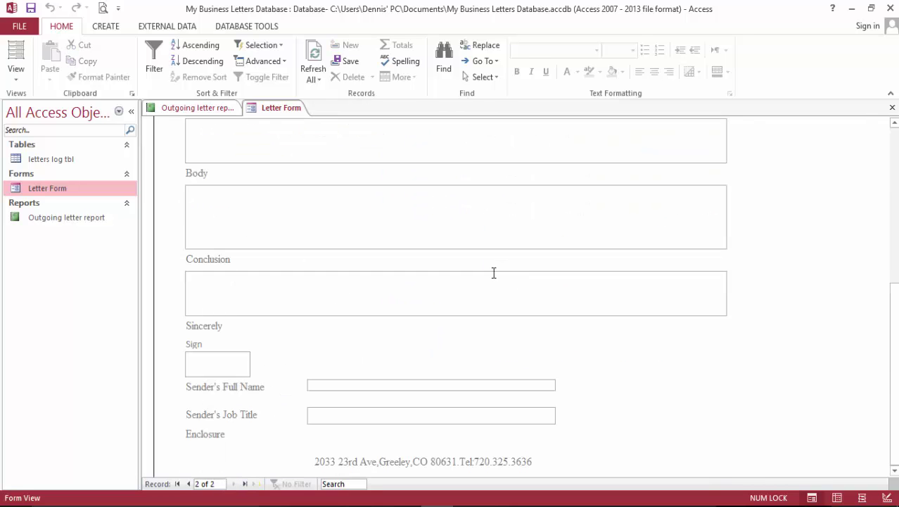
scroll(448, 304, "up", 6)
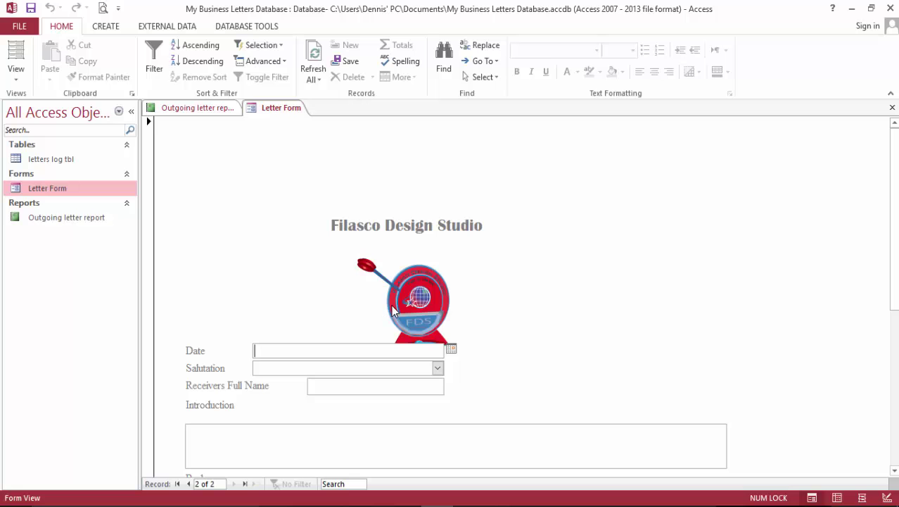
double_click(85, 218)
Scroll the print preview to the top showing heading, logo and date 10/10/2016.
scroll(281, 254, "up", 2)
scroll(359, 265, "up", 5)
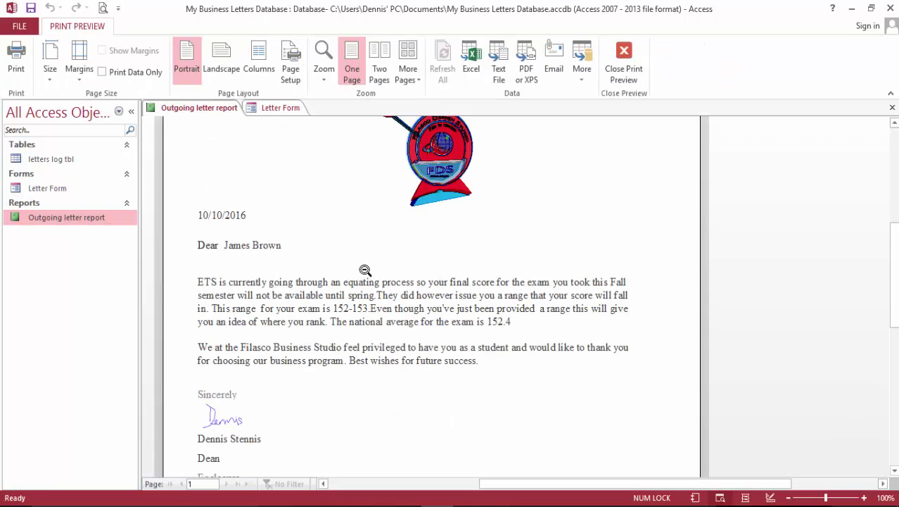
scroll(366, 272, "down", 3)
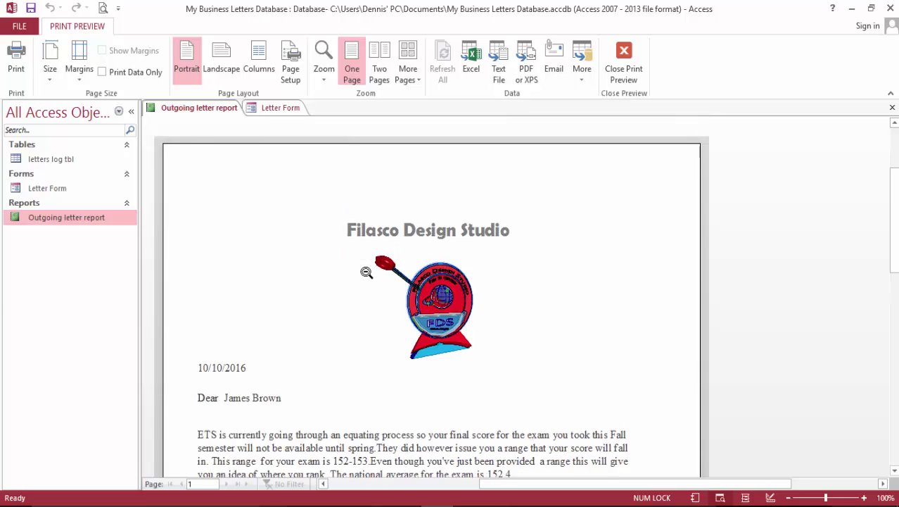
scroll(366, 271, "down", 2)
scroll(367, 272, "up", 4)
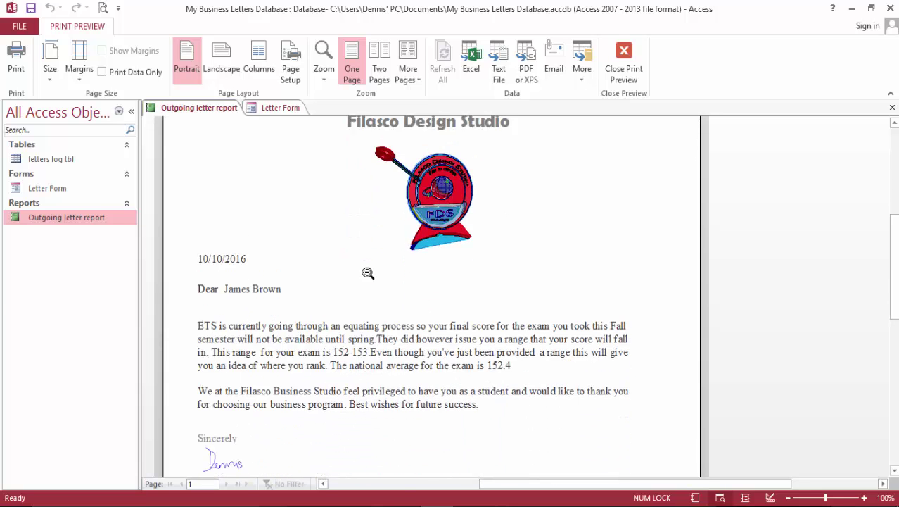